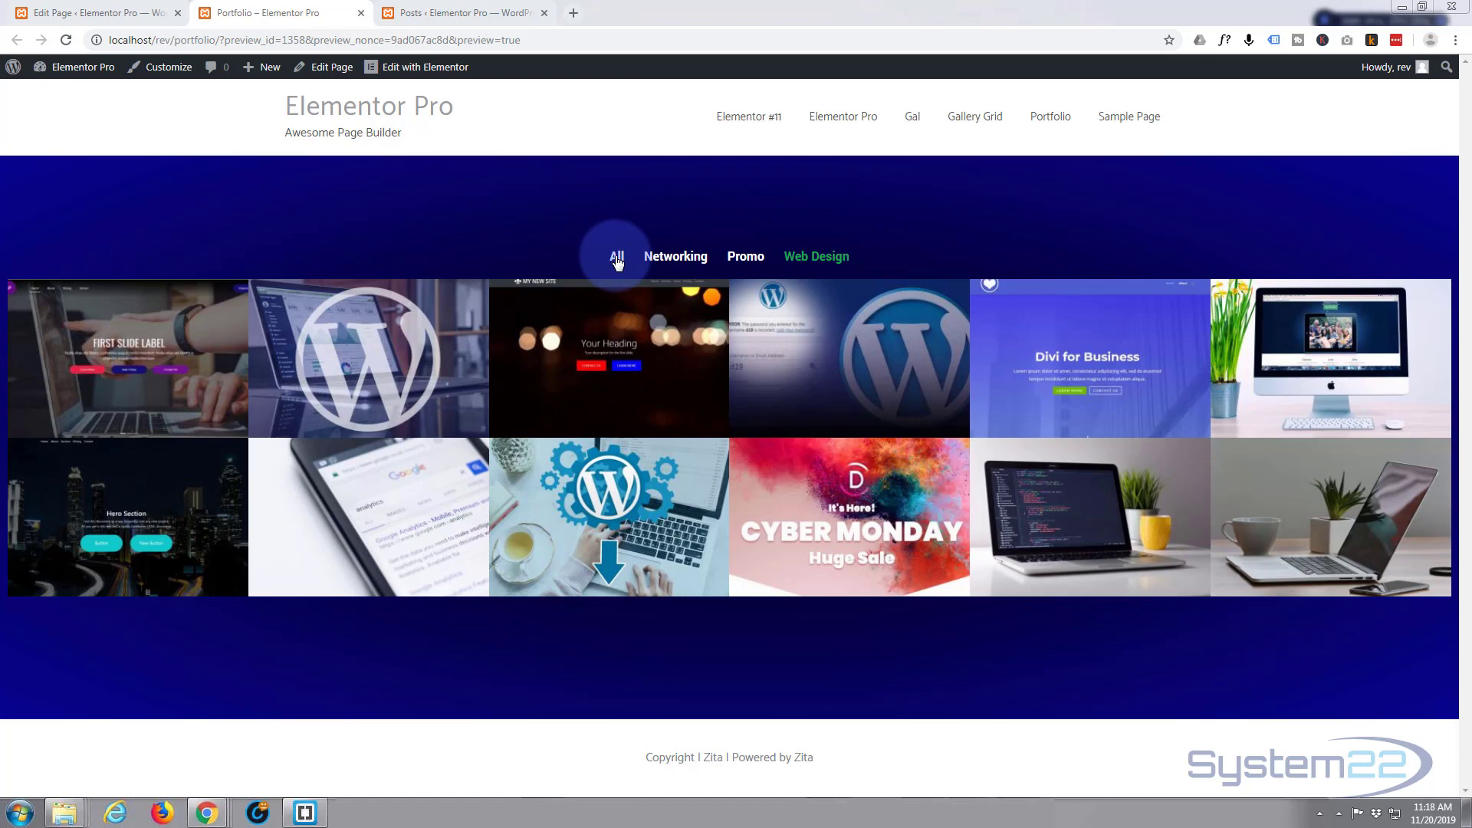
# Step: Filter the portfolio grid to Networking, then Promo, then Web Design projects
pyautogui.click(664, 259)
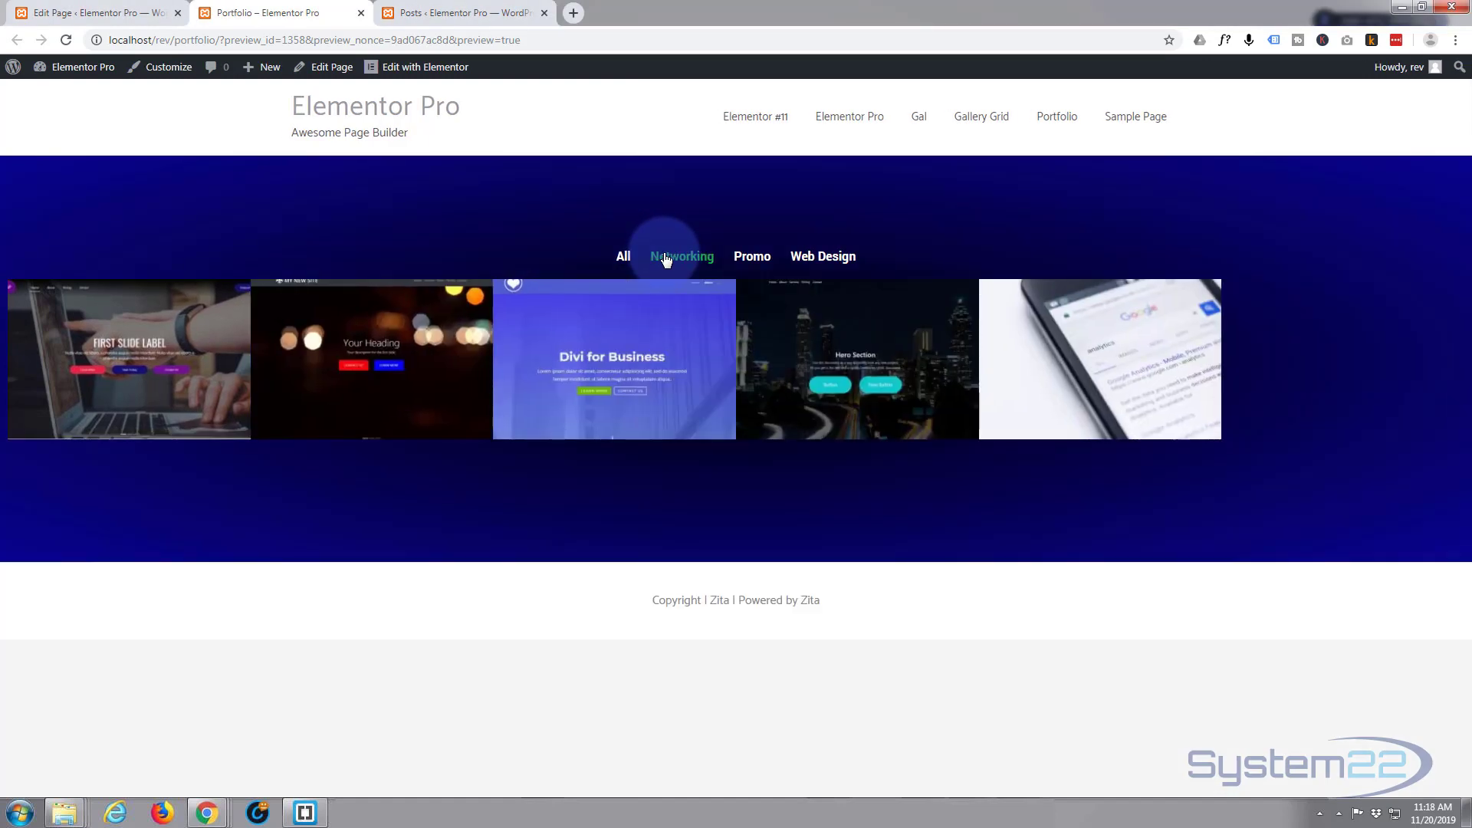
pyautogui.click(749, 258)
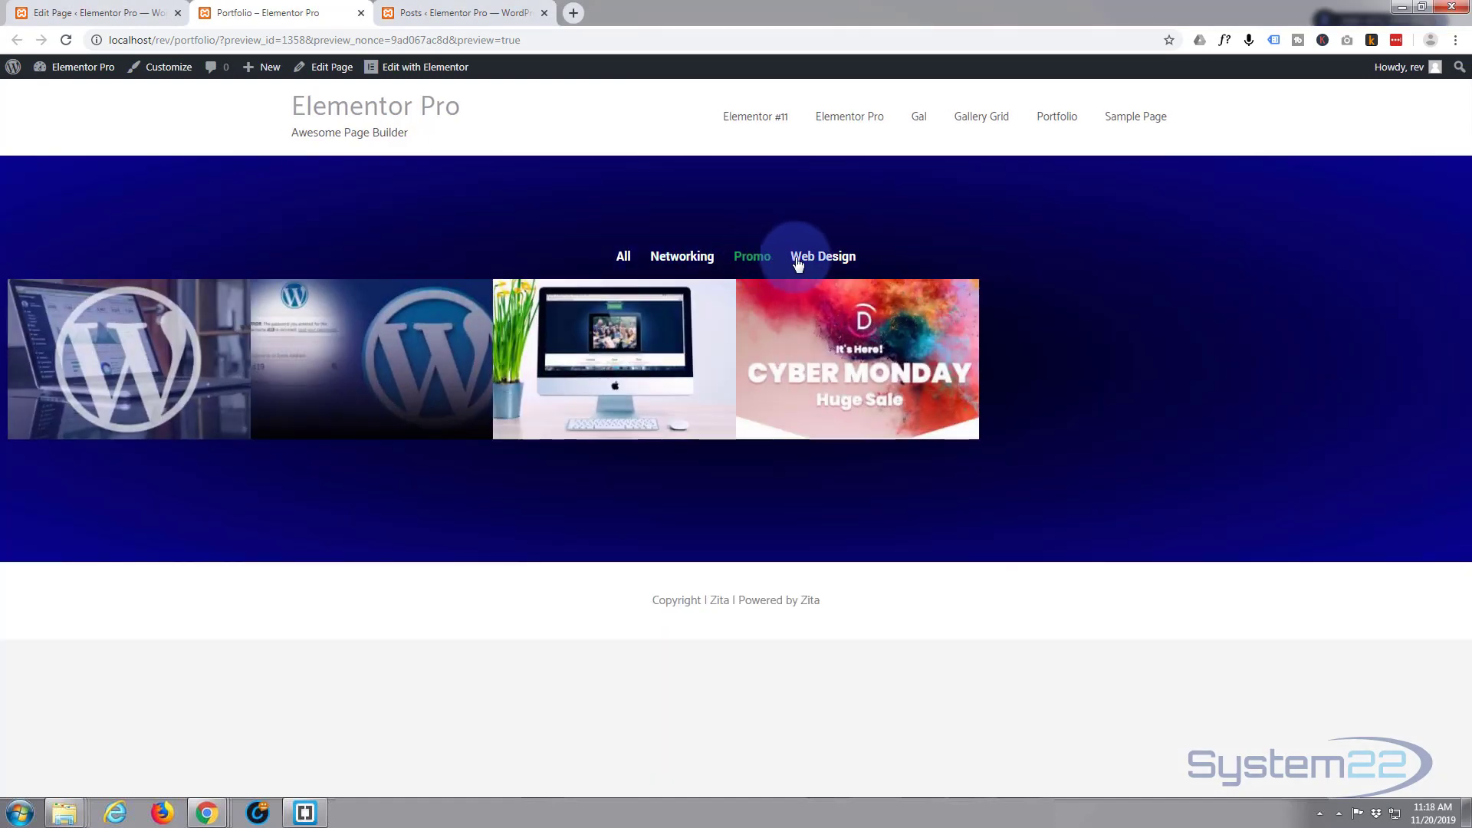
pyautogui.click(797, 263)
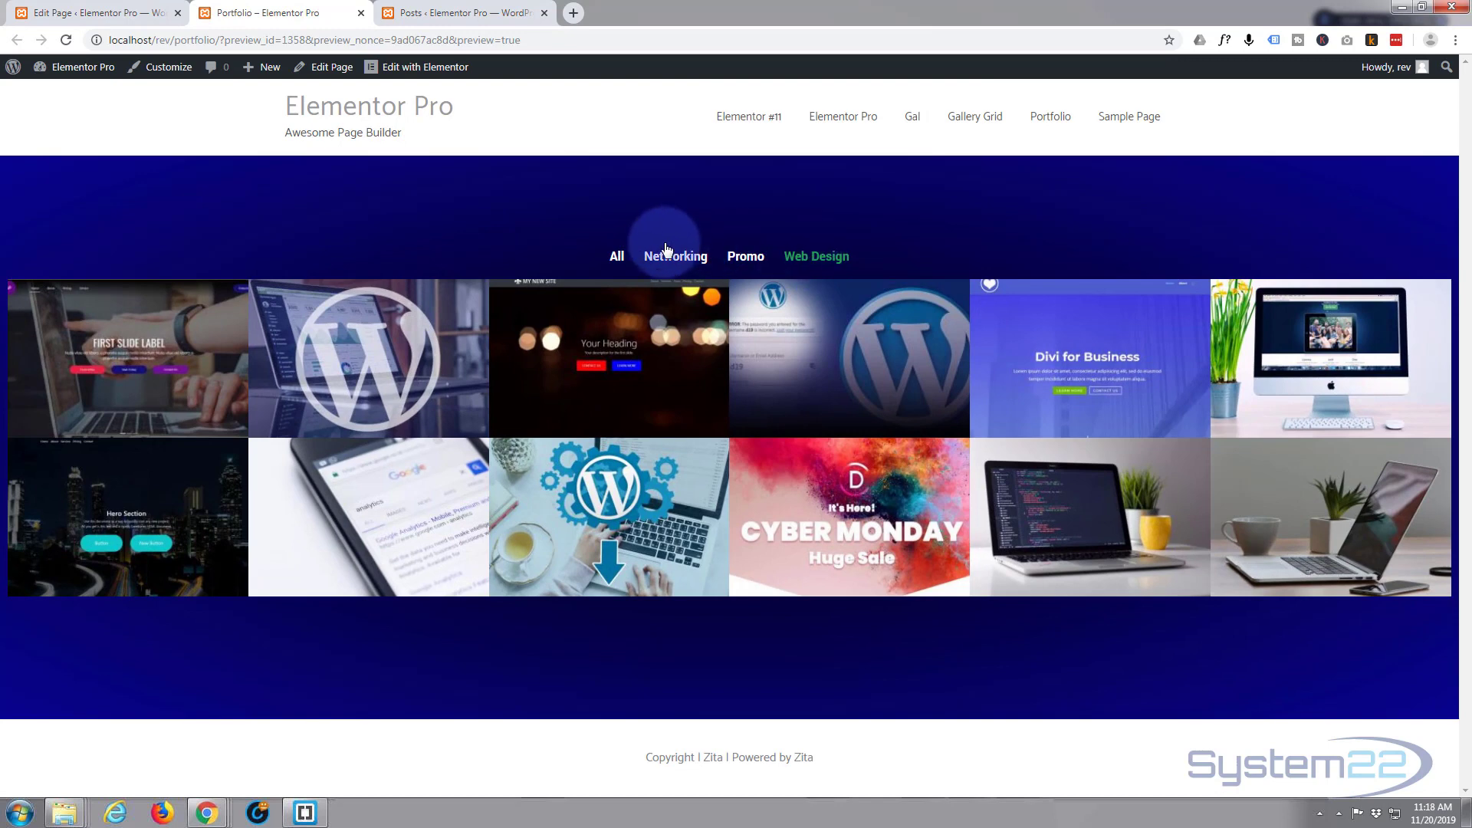
# Step: Open the bootstrap 4 one-page post from its tile and scroll through it
pyautogui.click(611, 365)
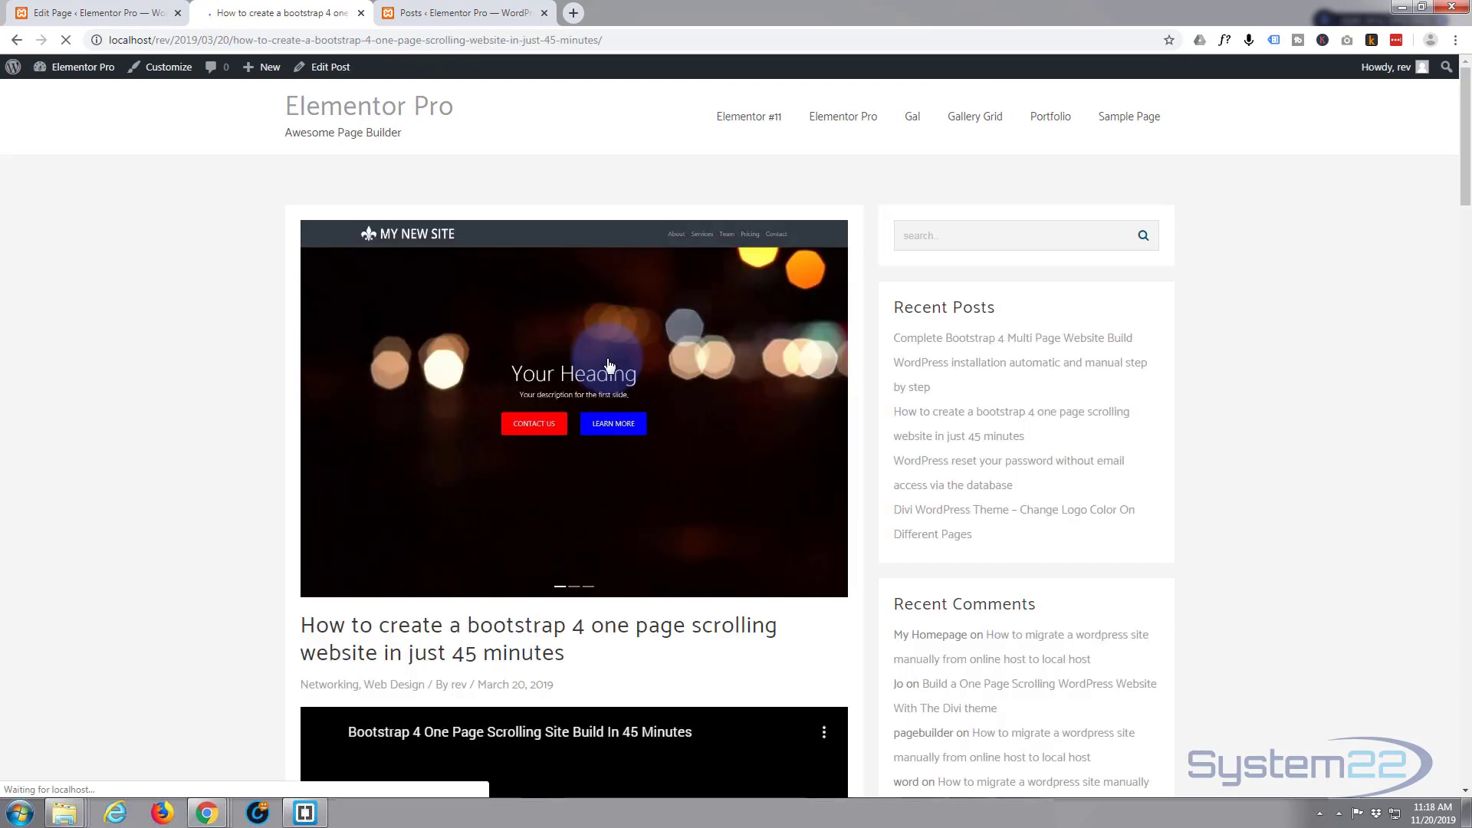
pyautogui.scroll(-14, 148, 349)
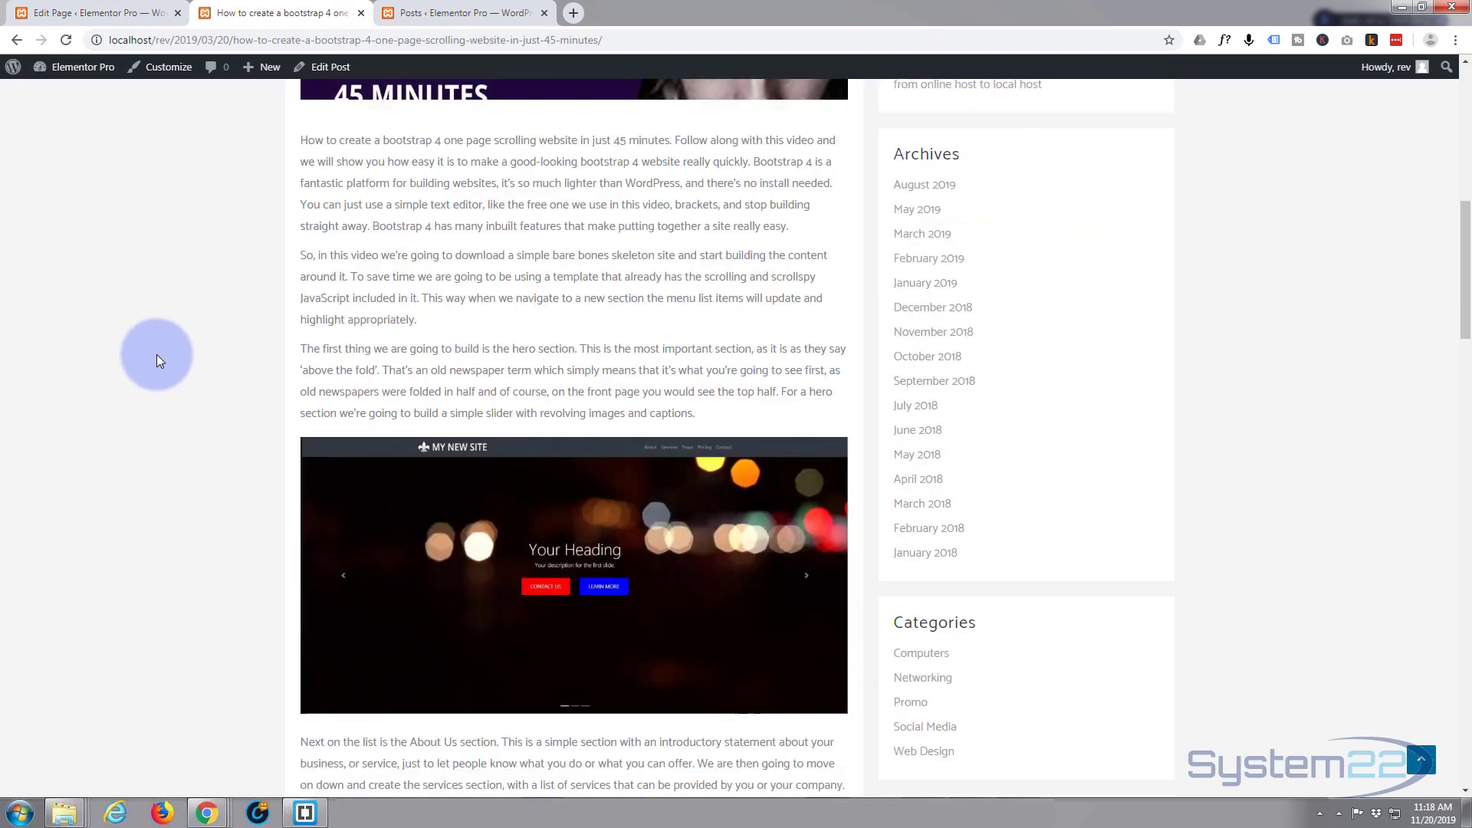
pyautogui.scroll(12, 157, 354)
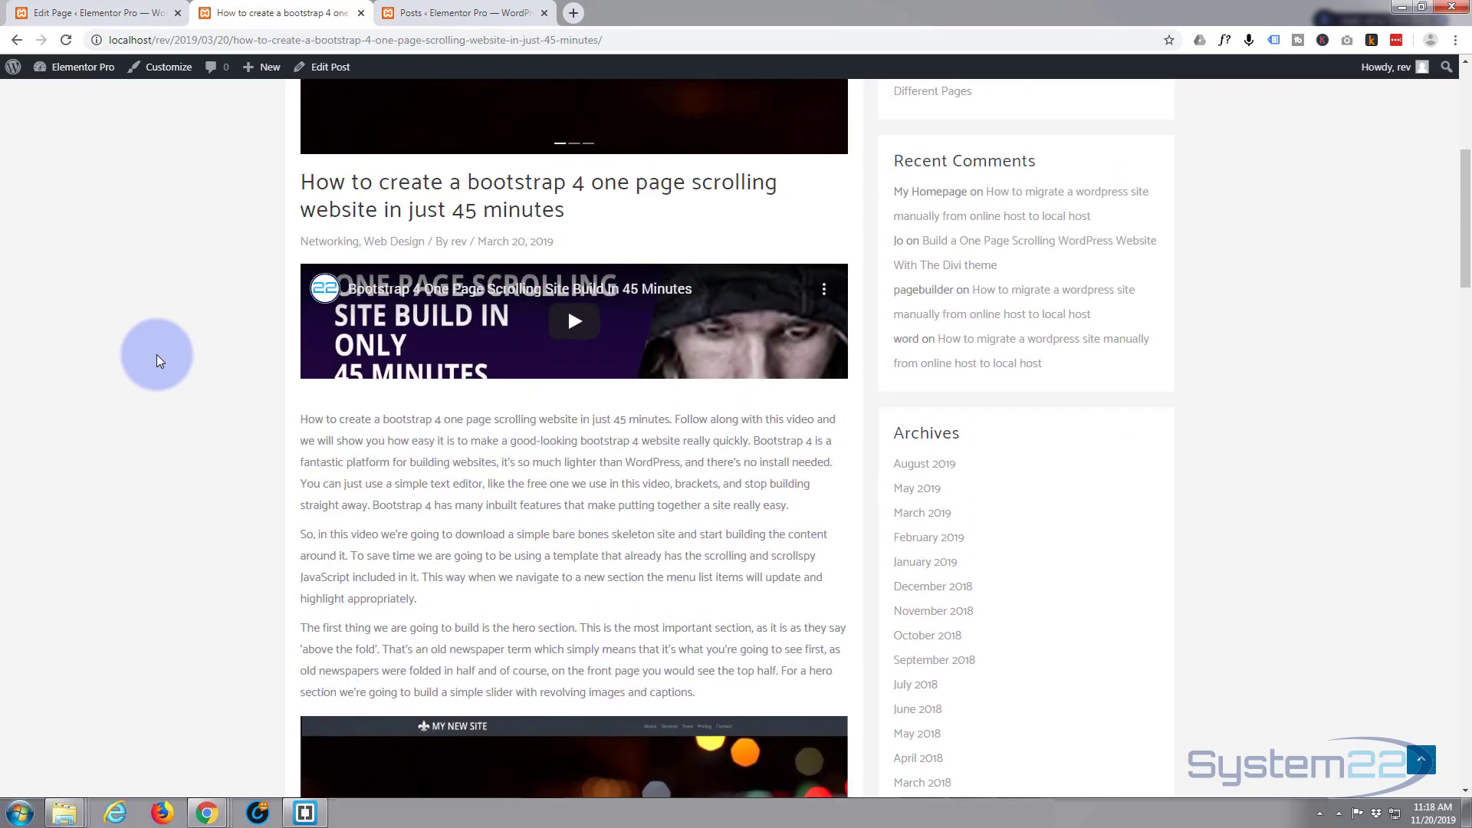
pyautogui.scroll(2, 157, 358)
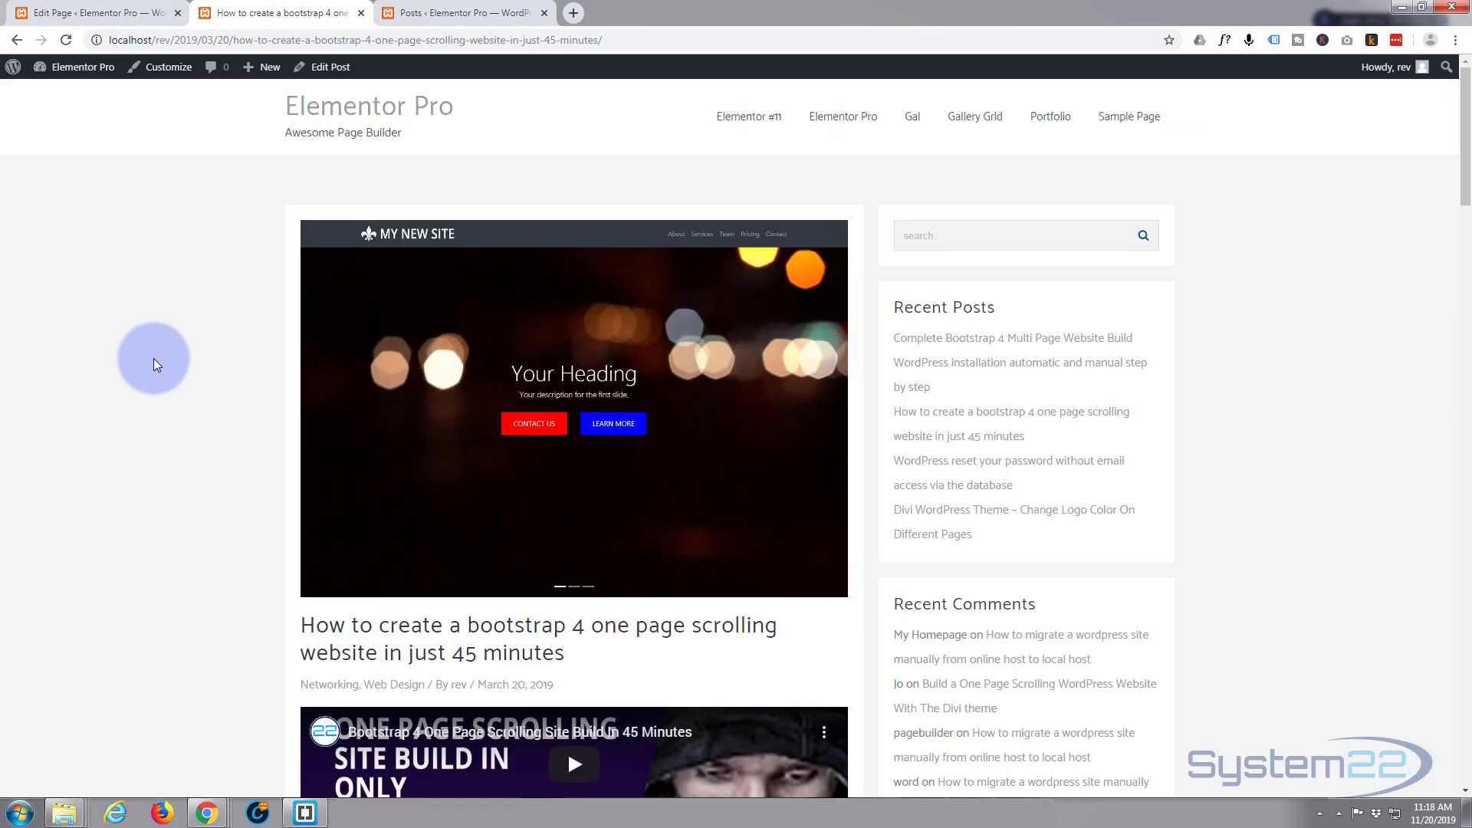
# Step: Review the admin All Posts list and its Networking, Promo and Web Design categories
pyautogui.click(450, 14)
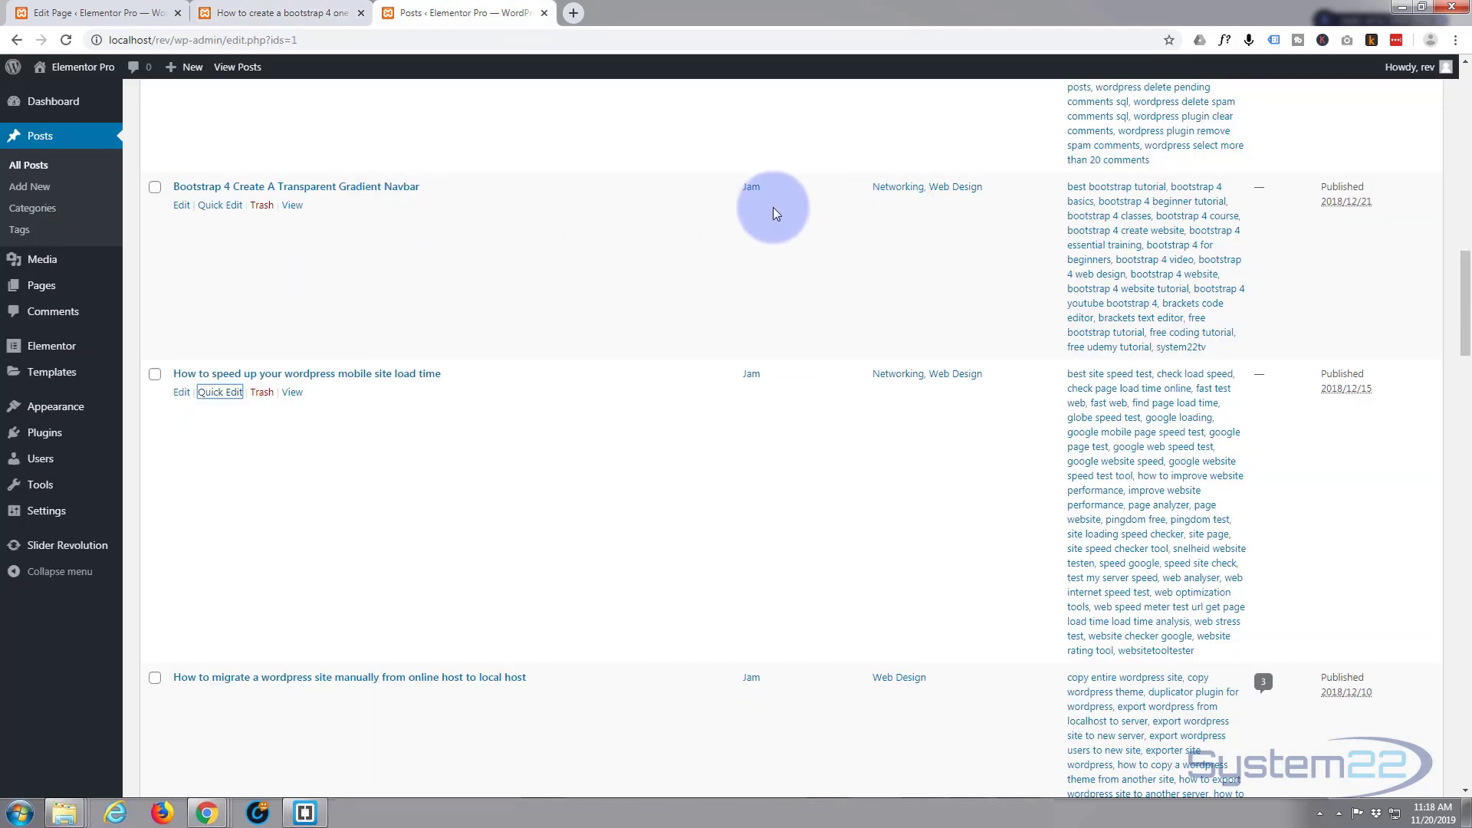
pyautogui.scroll(-6, 779, 415)
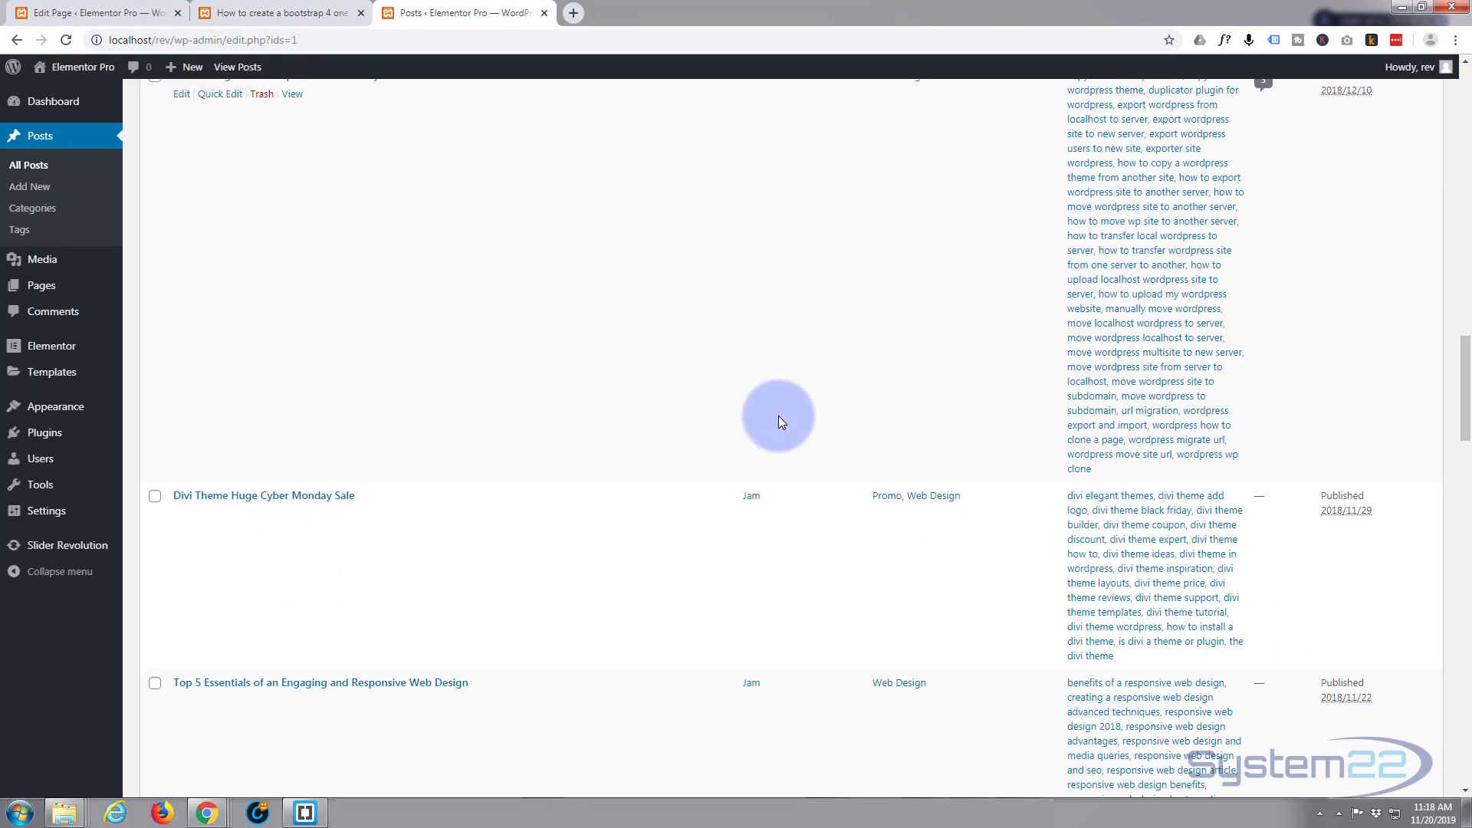
pyautogui.scroll(8, 777, 414)
pyautogui.scroll(10, 771, 402)
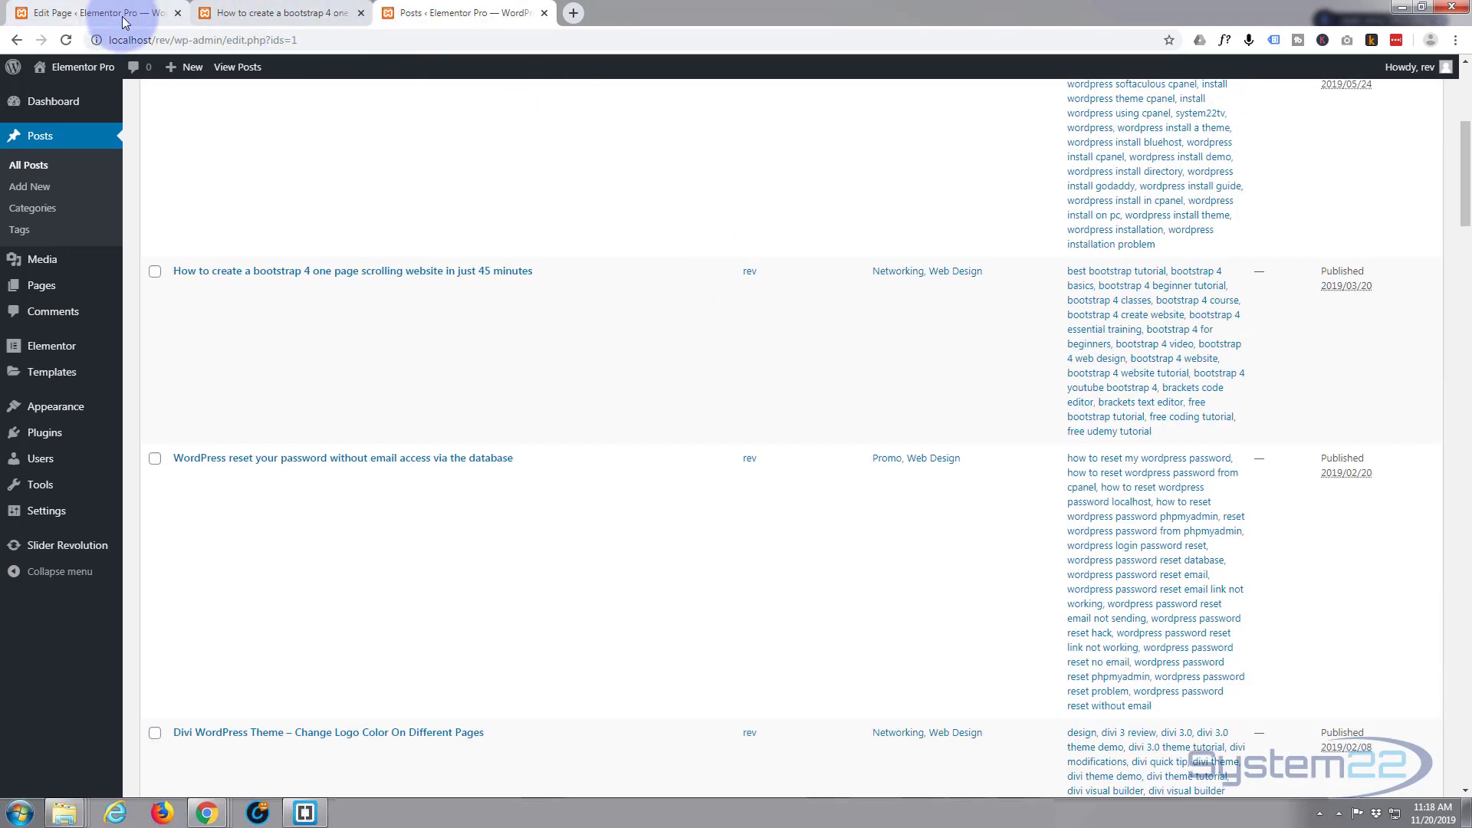
# Step: Create a new WordPress page titled 'Port'
pyautogui.click(63, 15)
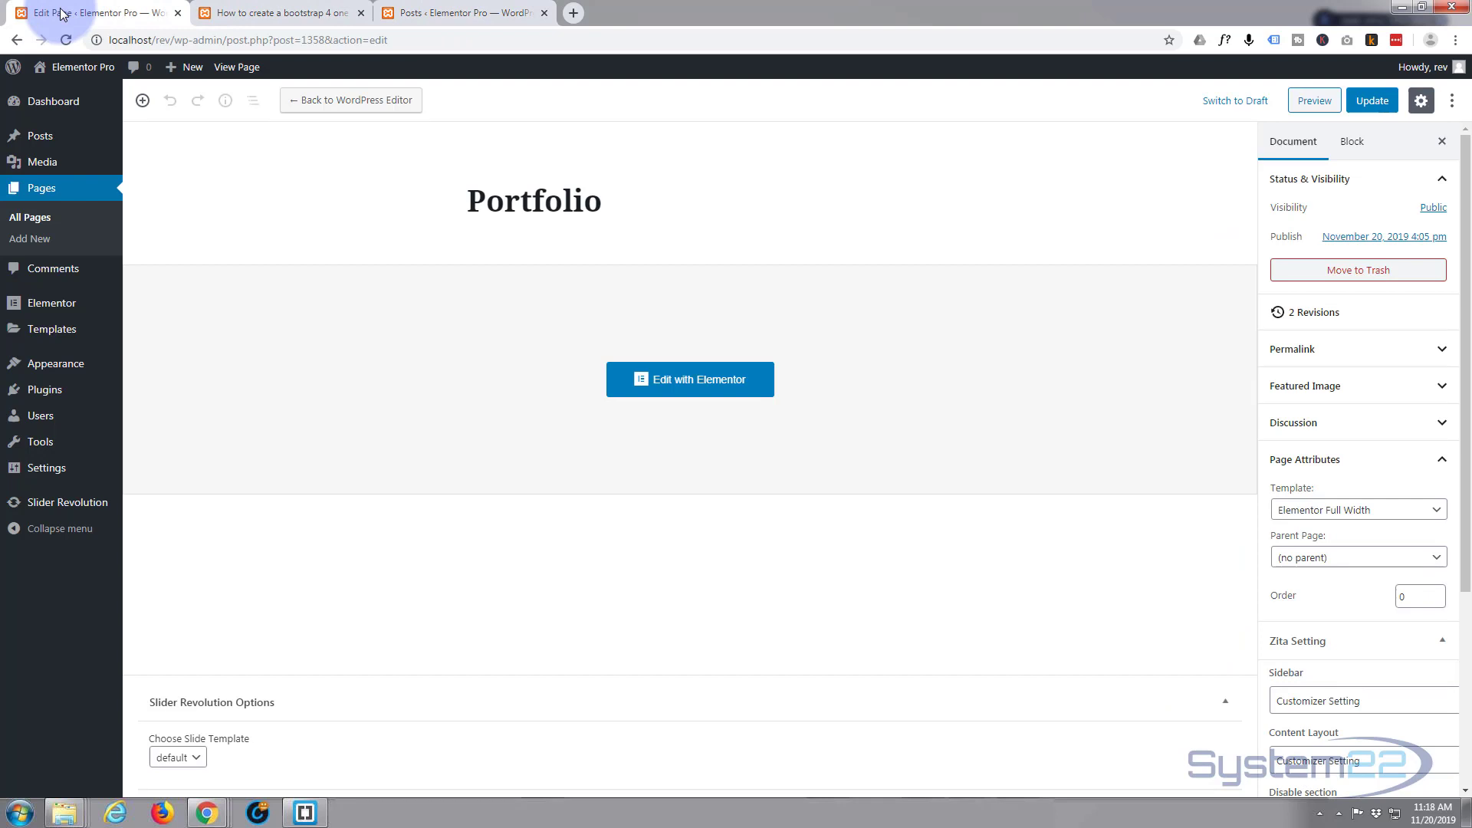
pyautogui.moveTo(197, 76)
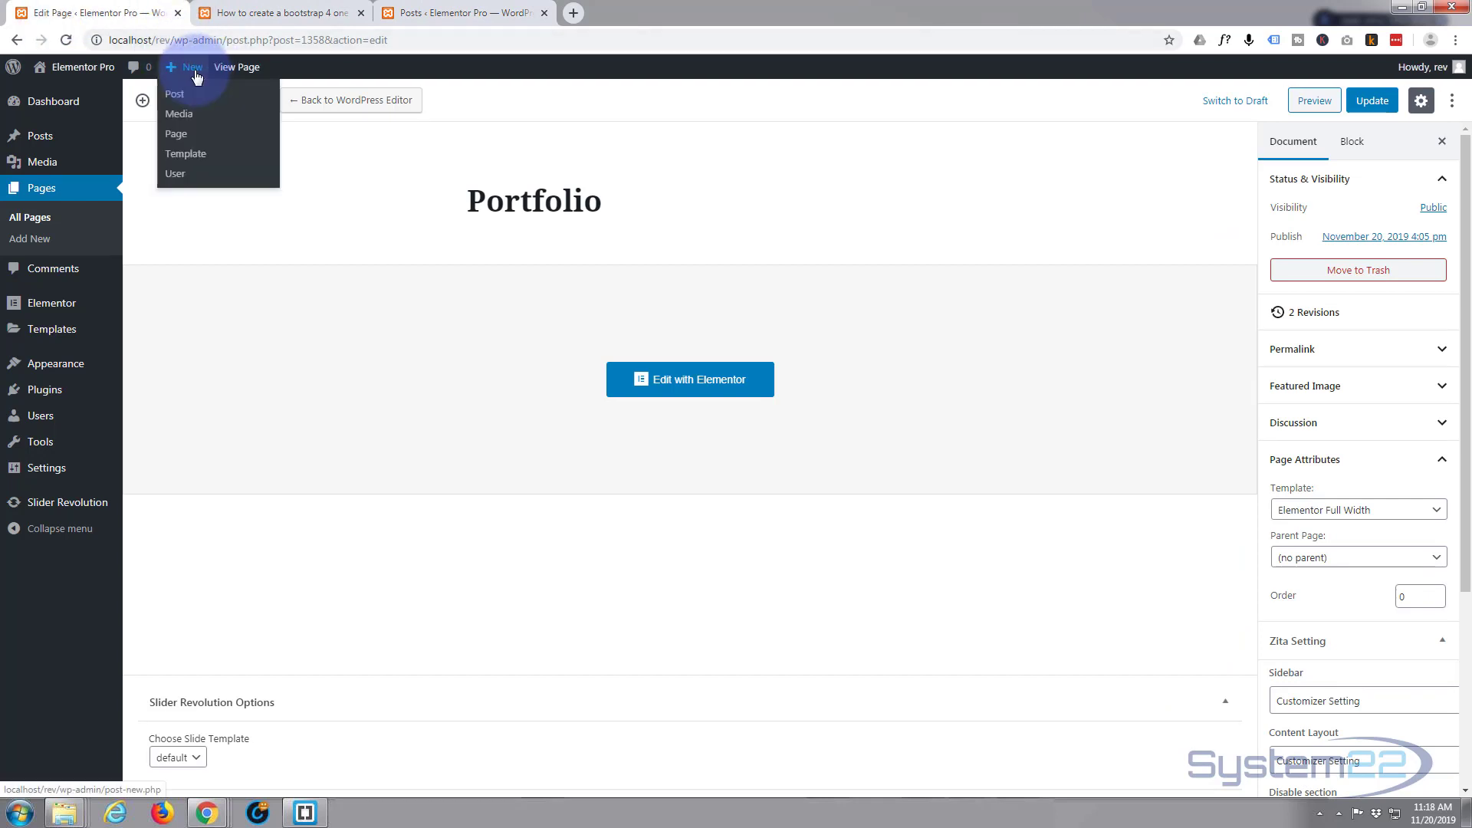
pyautogui.click(190, 135)
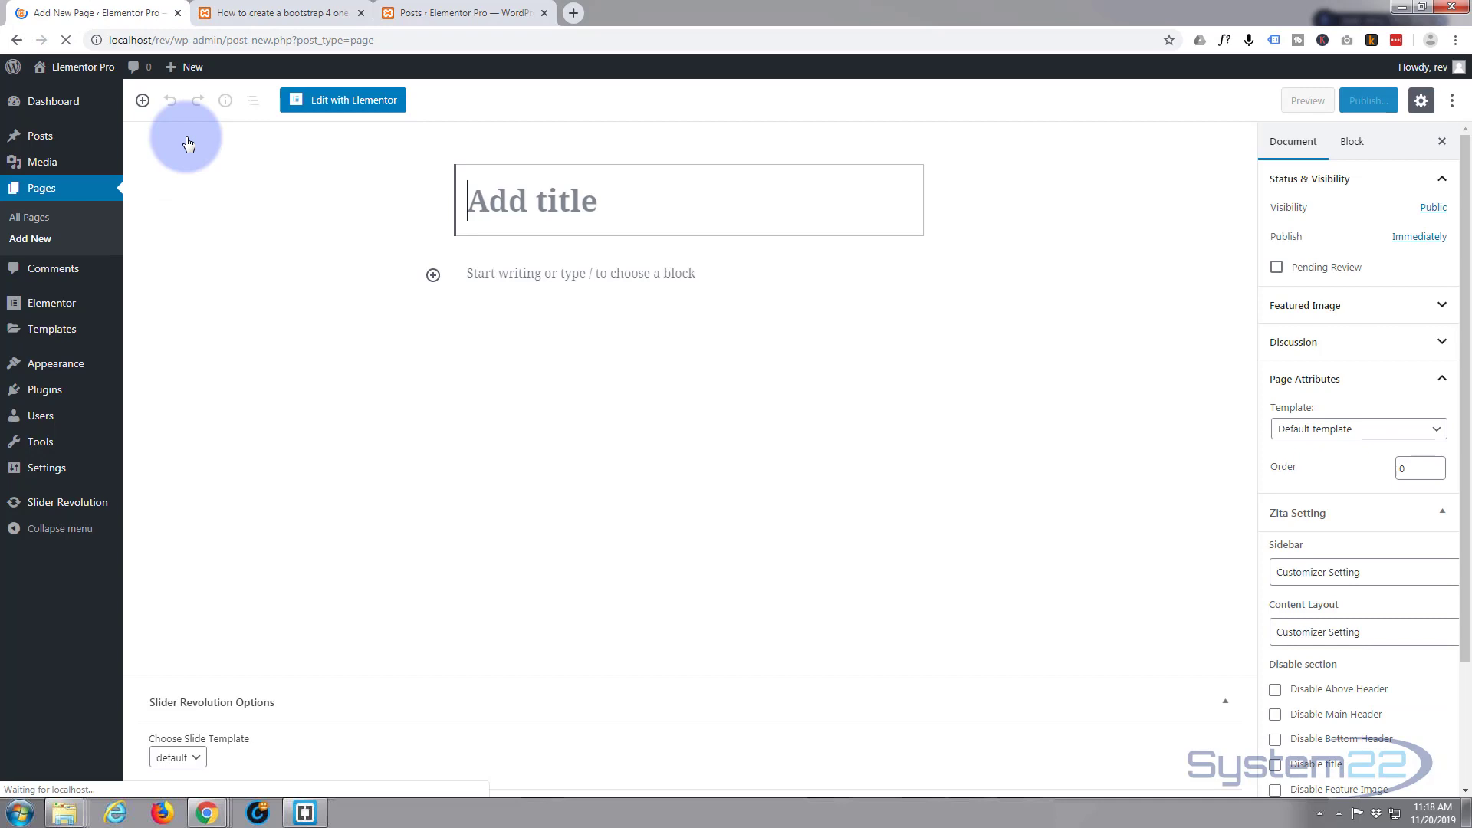
pyautogui.click(572, 203)
pyautogui.write('Port')
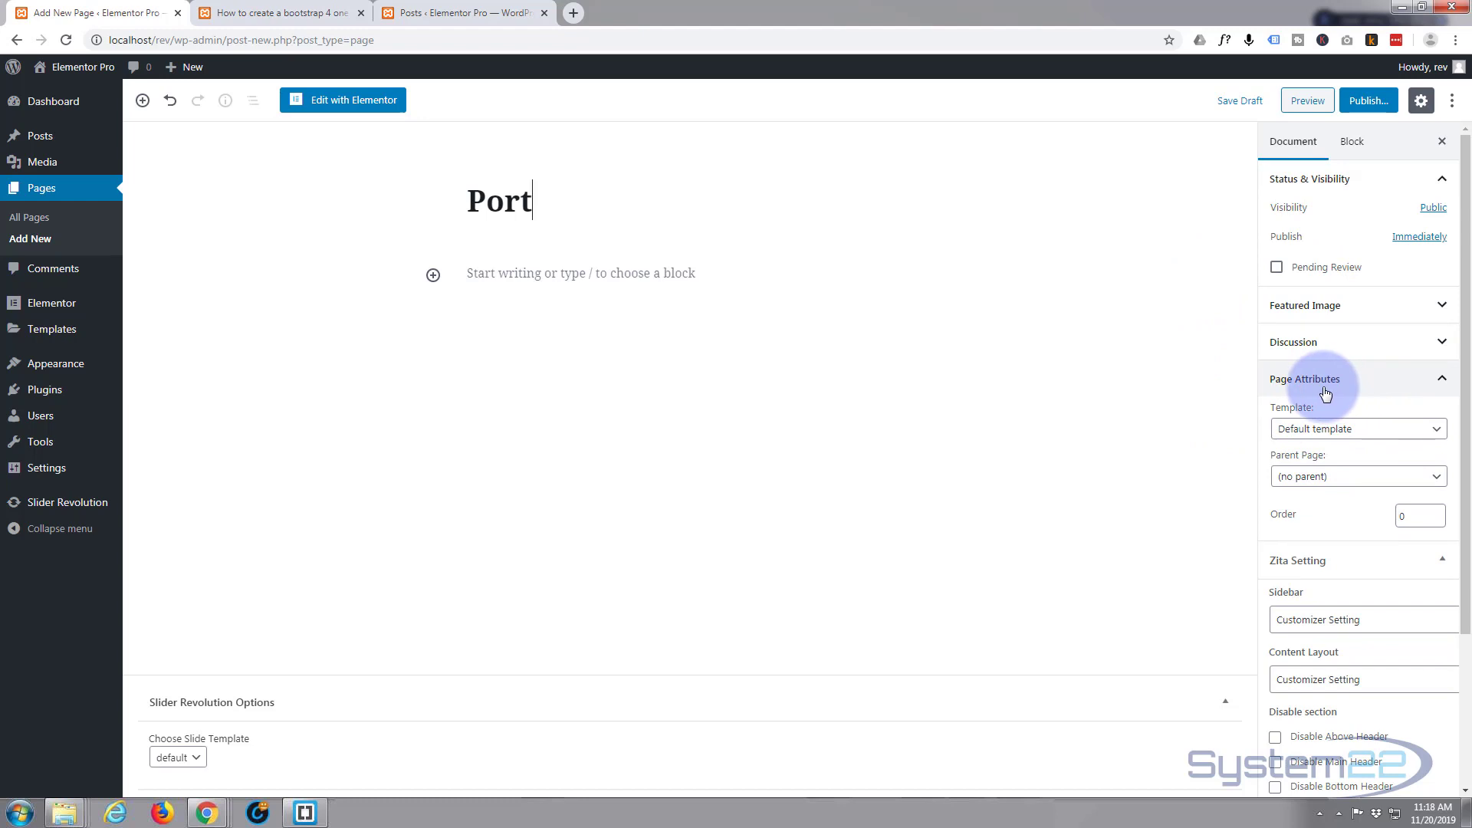
# Step: Set the page template to Elementor Full Width
pyautogui.click(1381, 381)
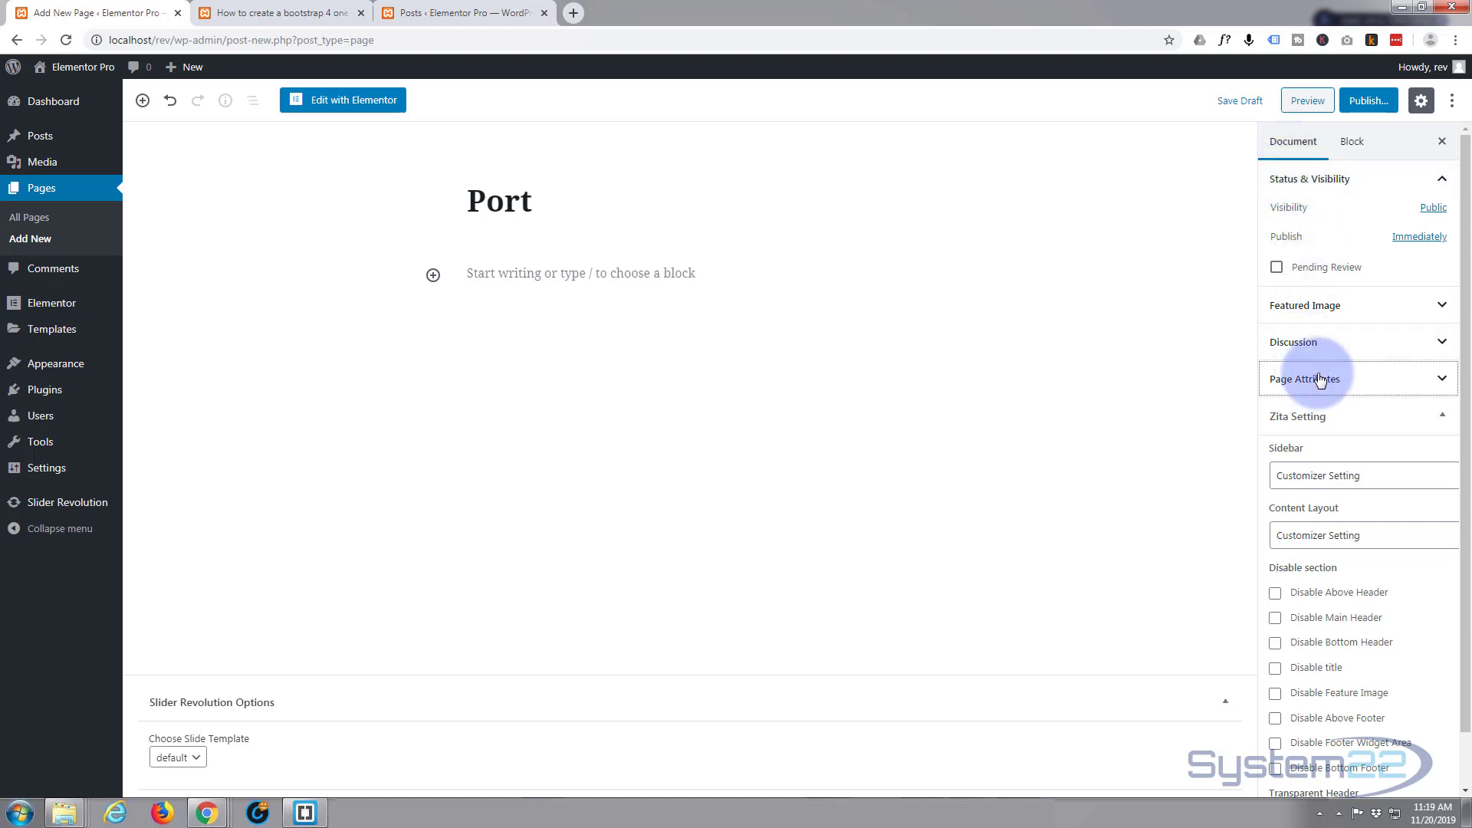
pyautogui.click(1411, 381)
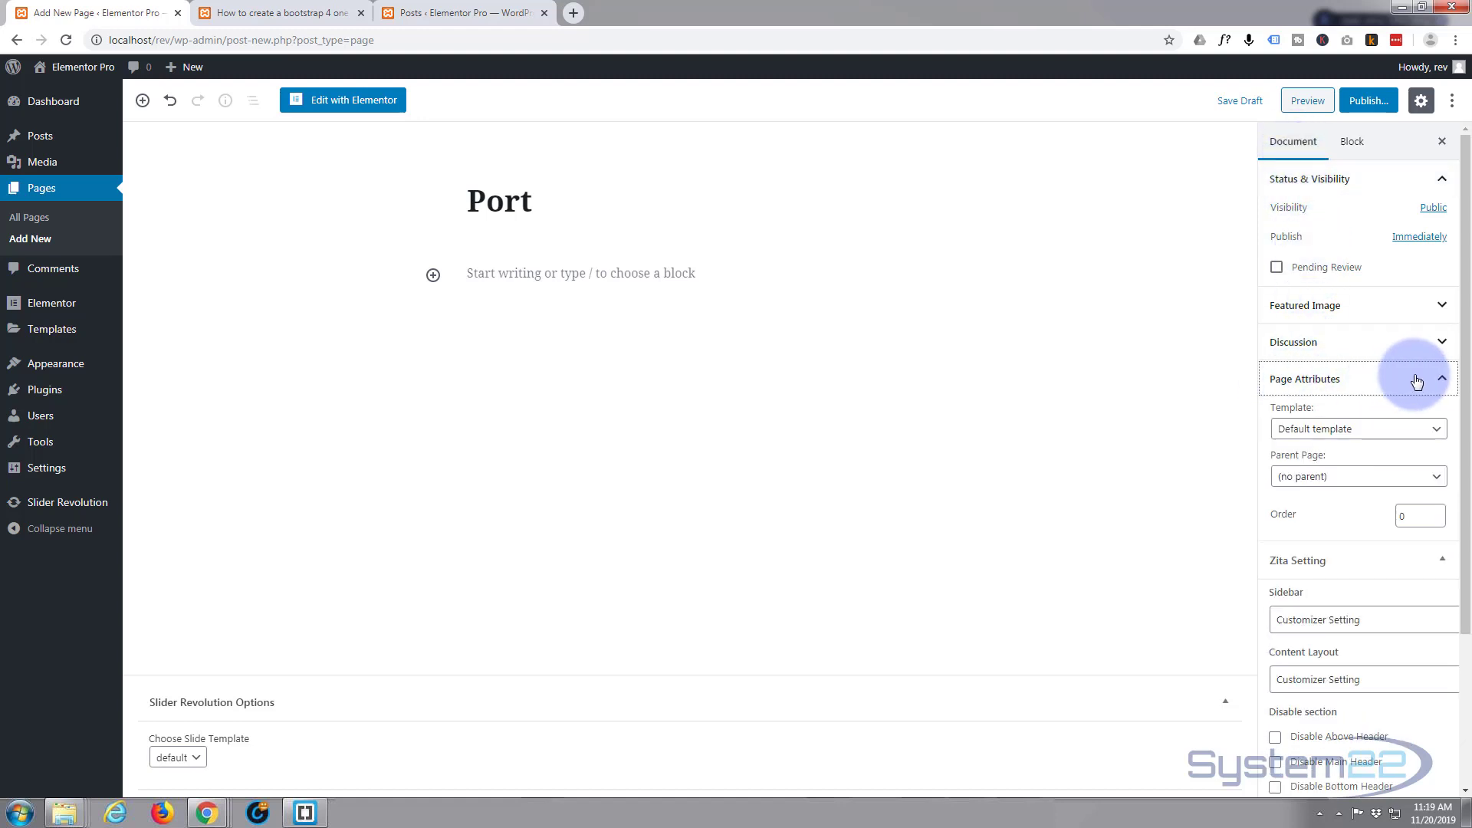
pyautogui.click(1370, 431)
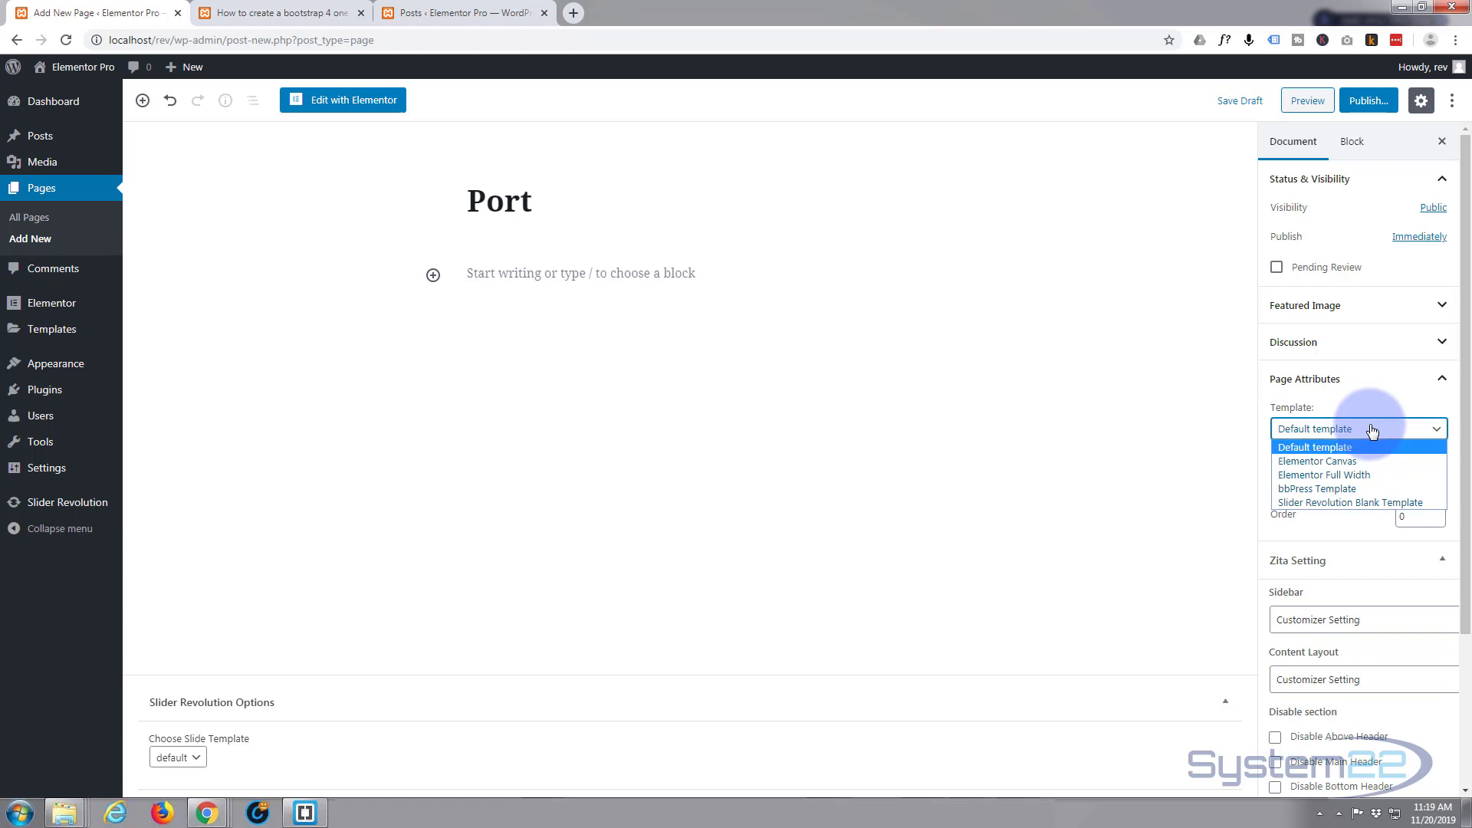
pyautogui.click(1353, 476)
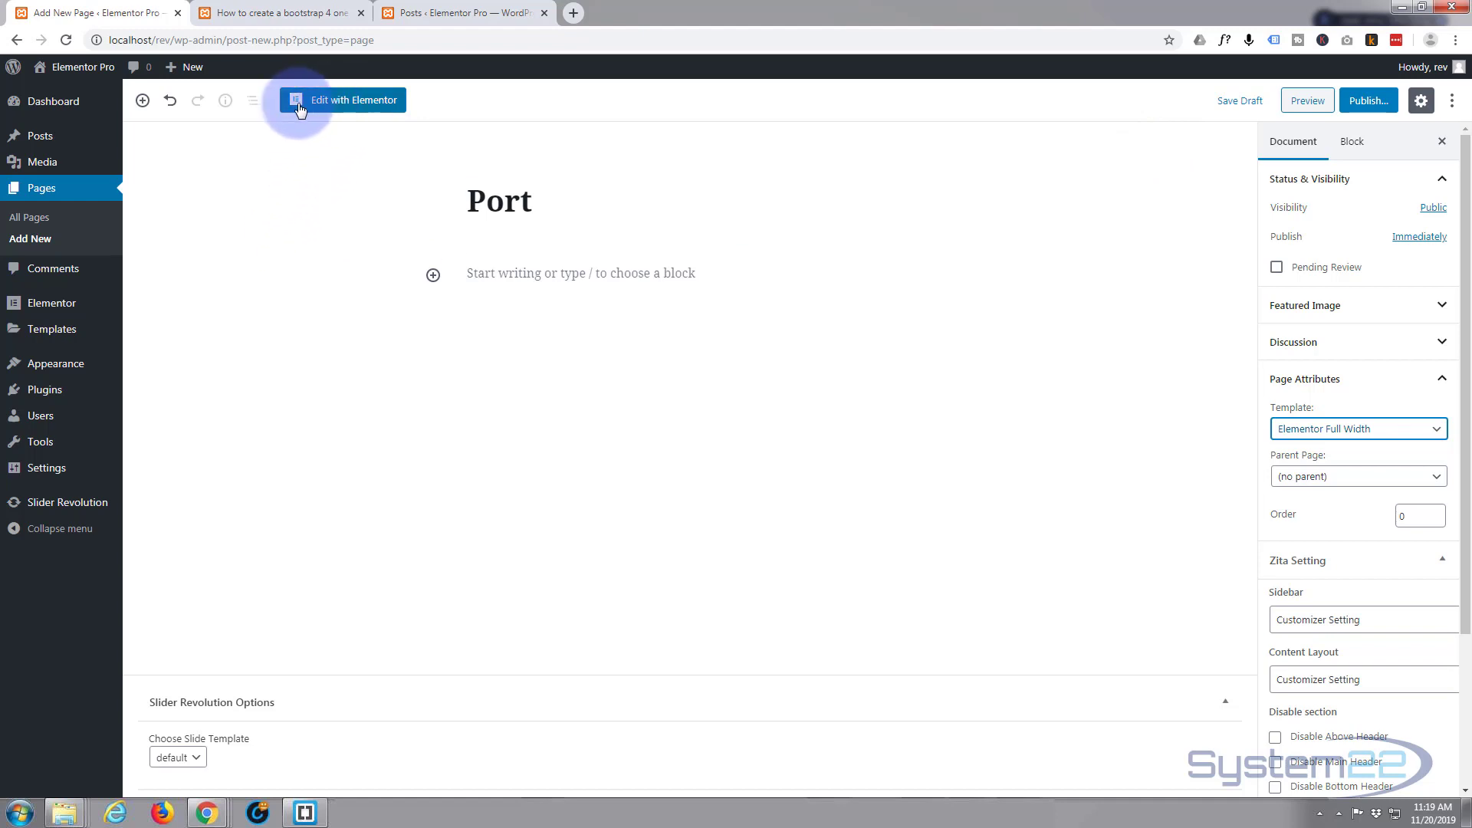
# Step: Open Port in Elementor and drop a Portfolio widget showing six tiles in three columns
pyautogui.click(349, 107)
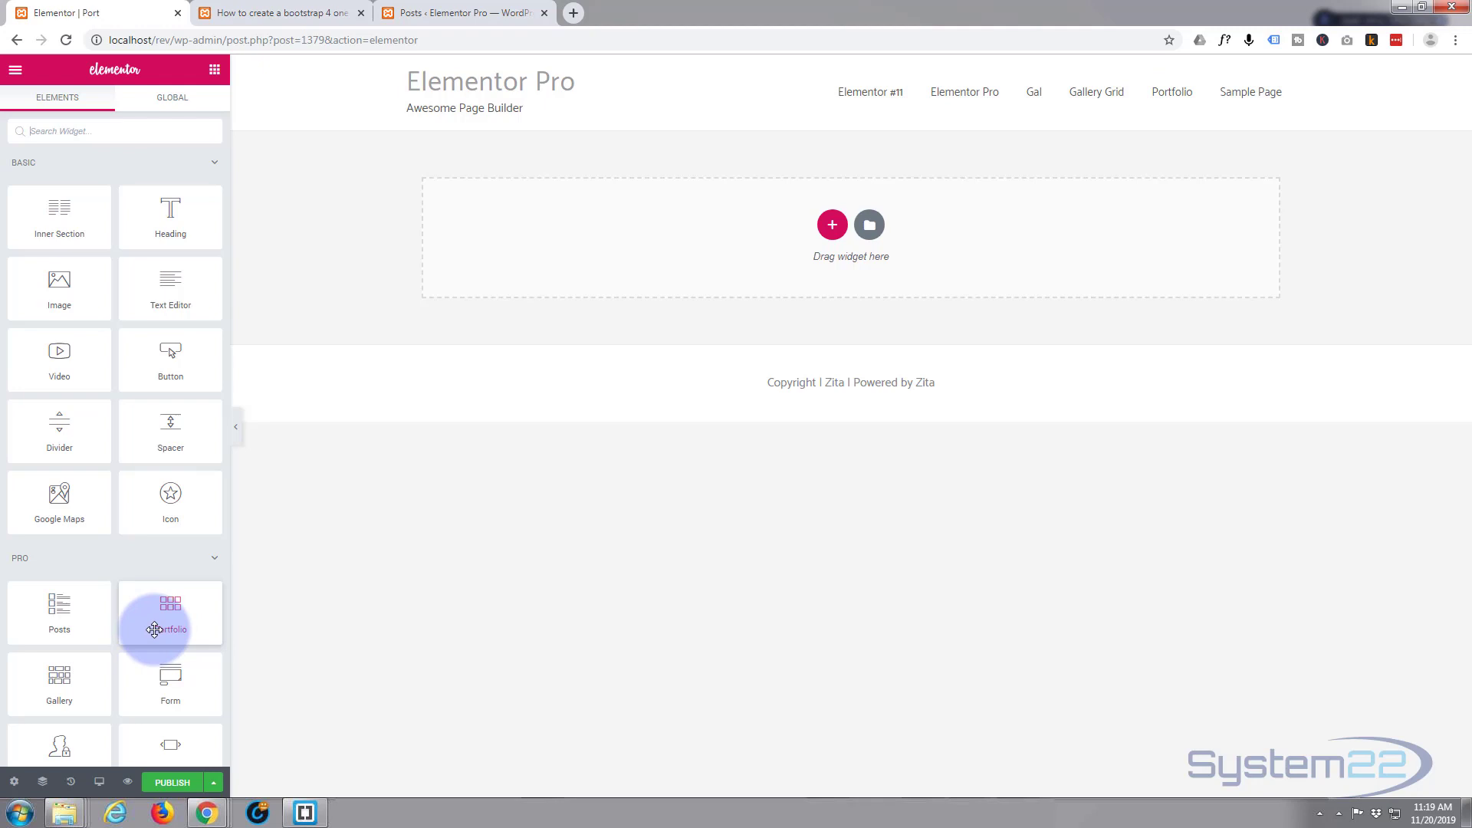
pyautogui.moveTo(169, 617); pyautogui.dragTo(873, 239)
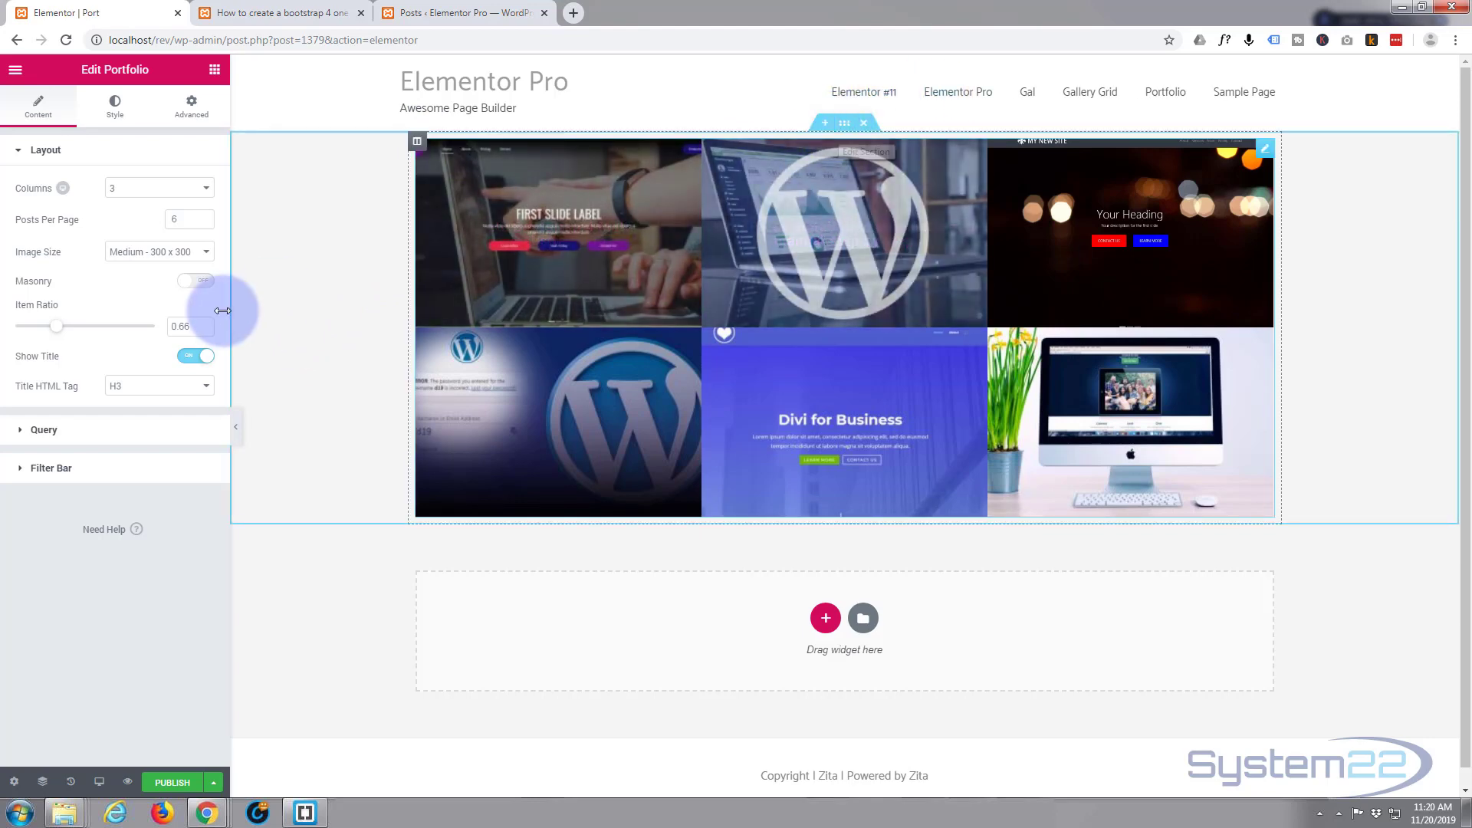
# Step: Make the portfolio section's content span the full width
pyautogui.click(846, 125)
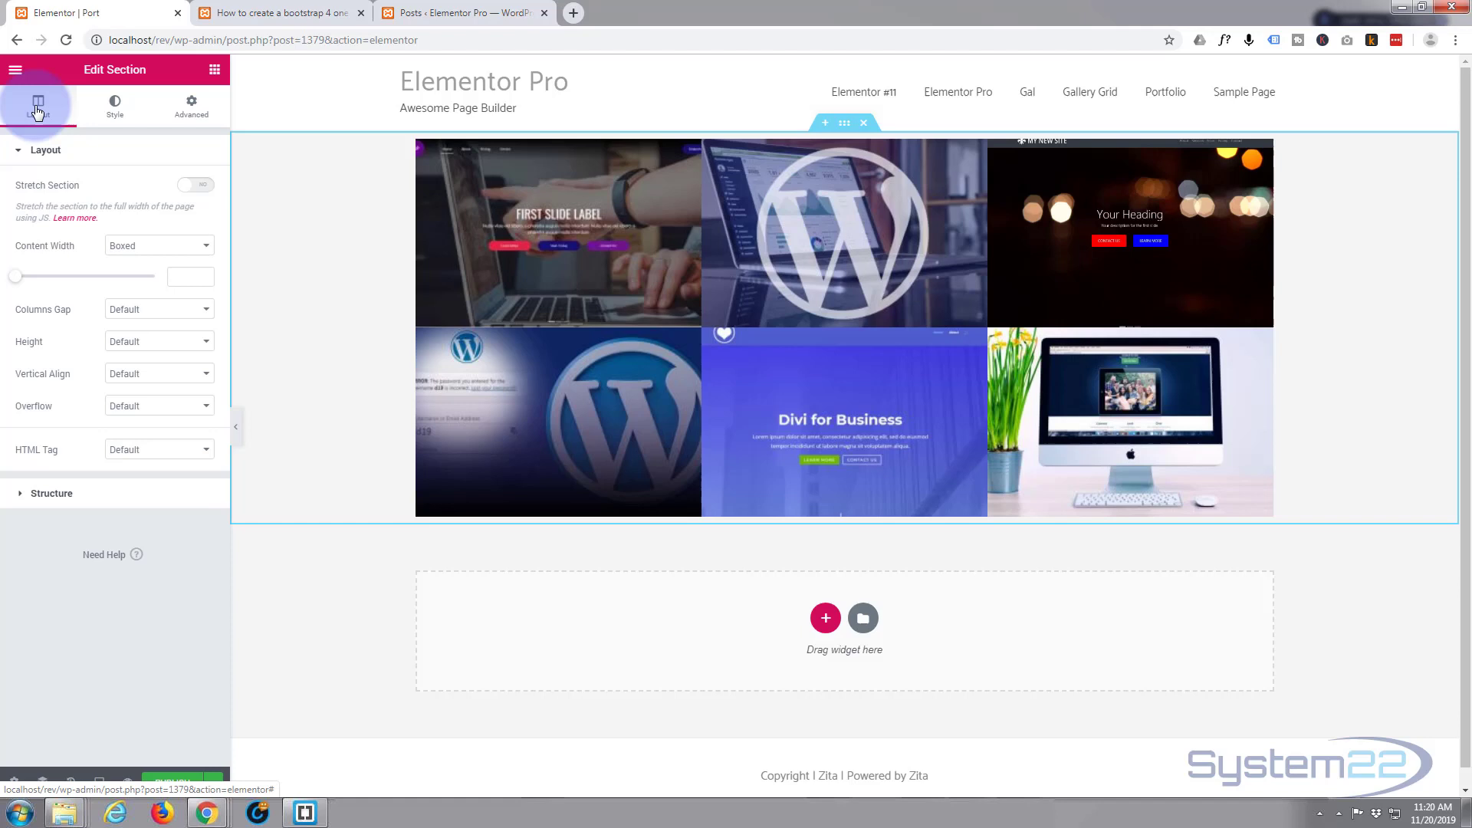
pyautogui.click(207, 247)
pyautogui.click(161, 275)
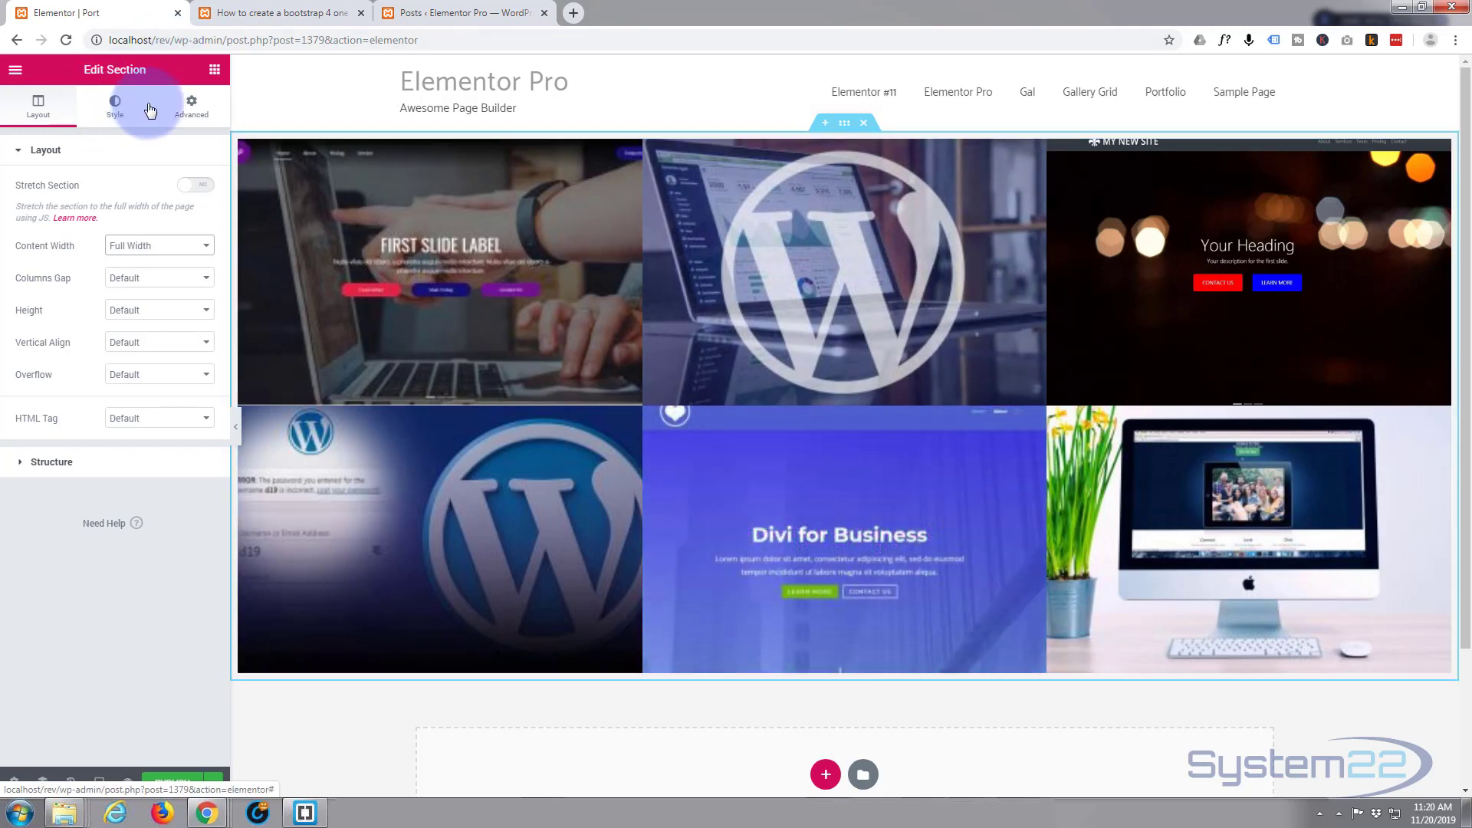
# Step: Give the section 100 top padding and 1500 bottom padding
pyautogui.click(193, 110)
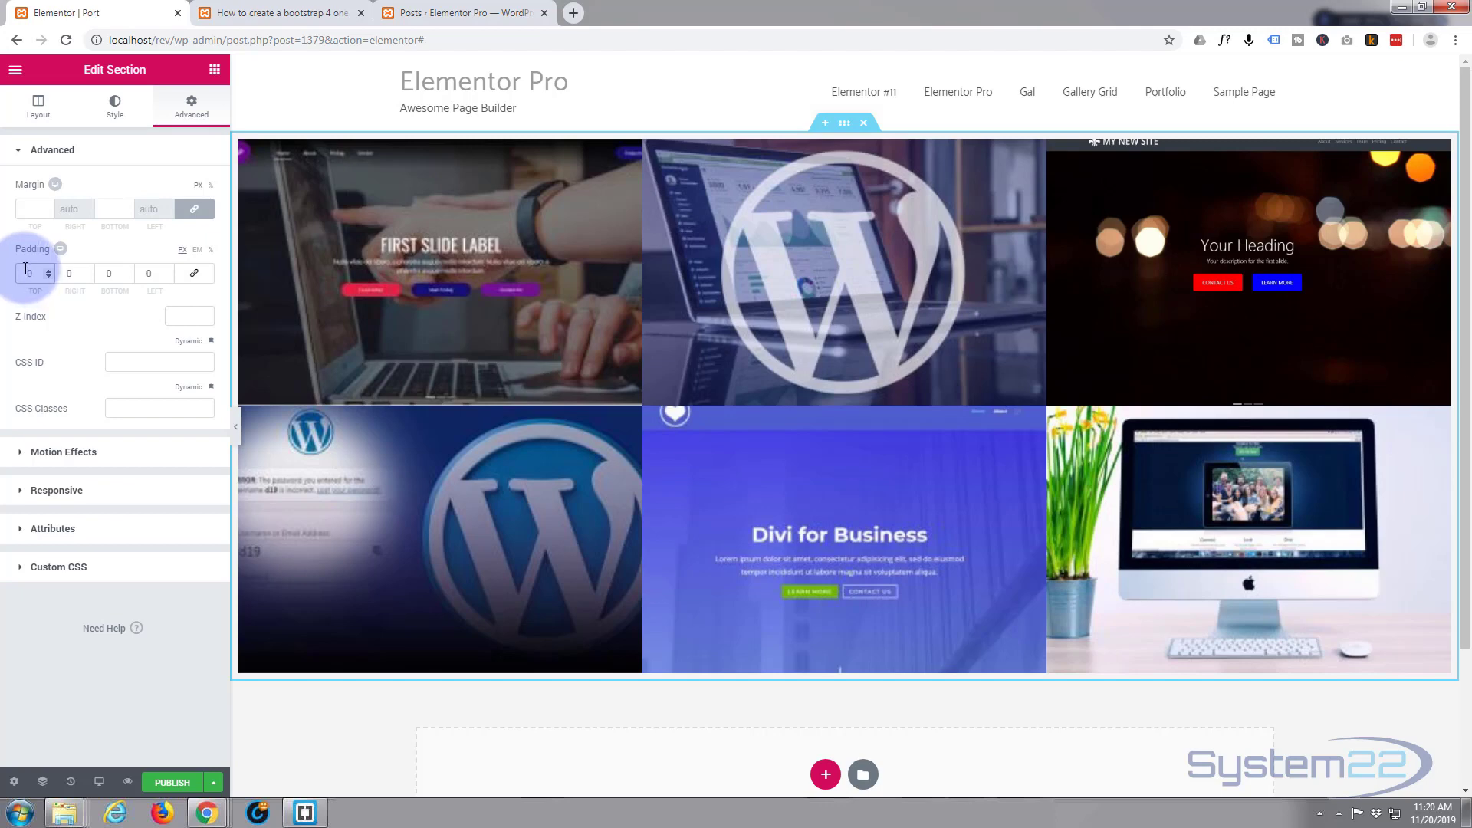
pyautogui.click(26, 269)
pyautogui.write('100')
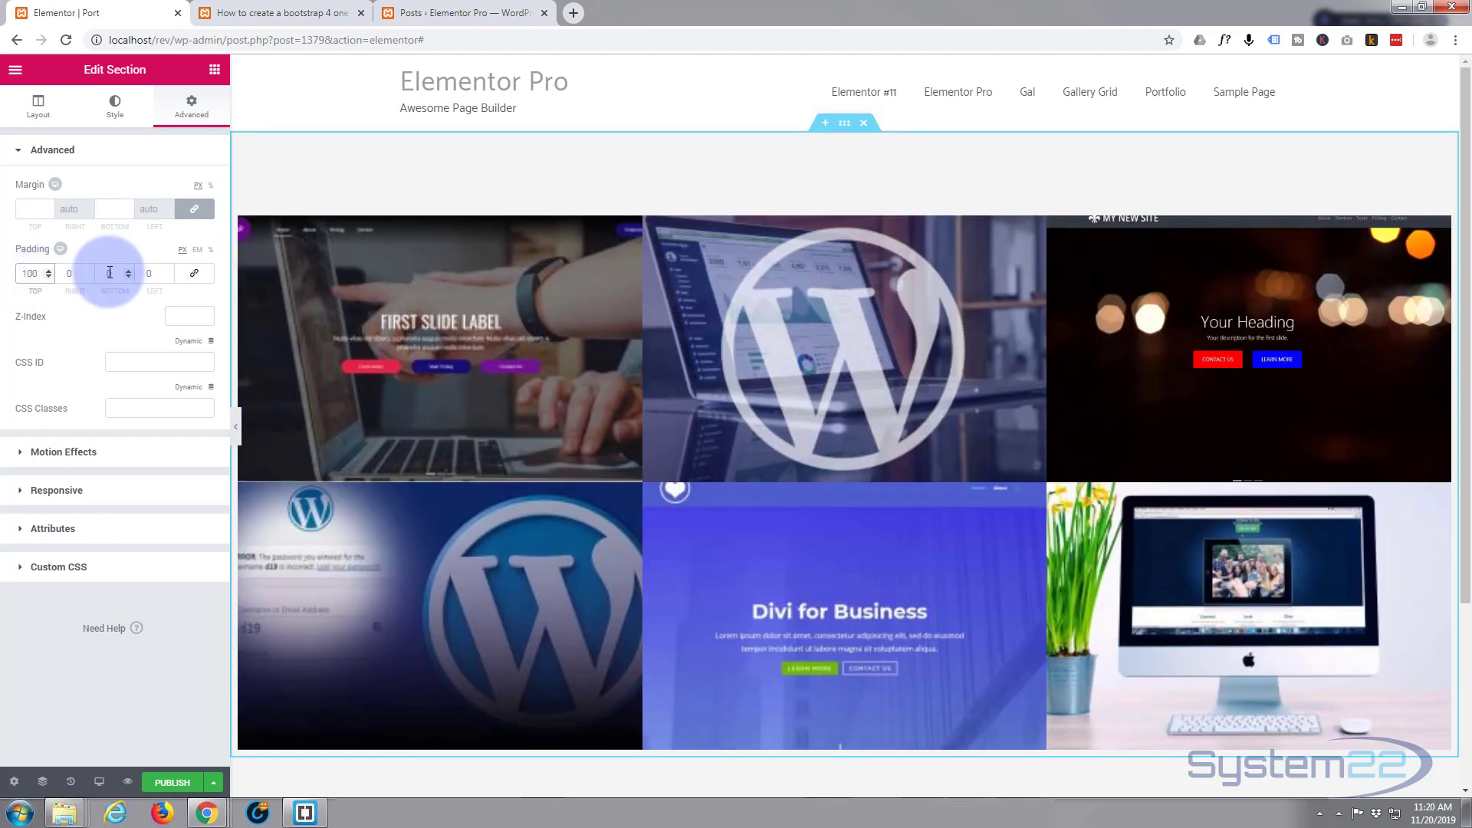
pyautogui.click(105, 274)
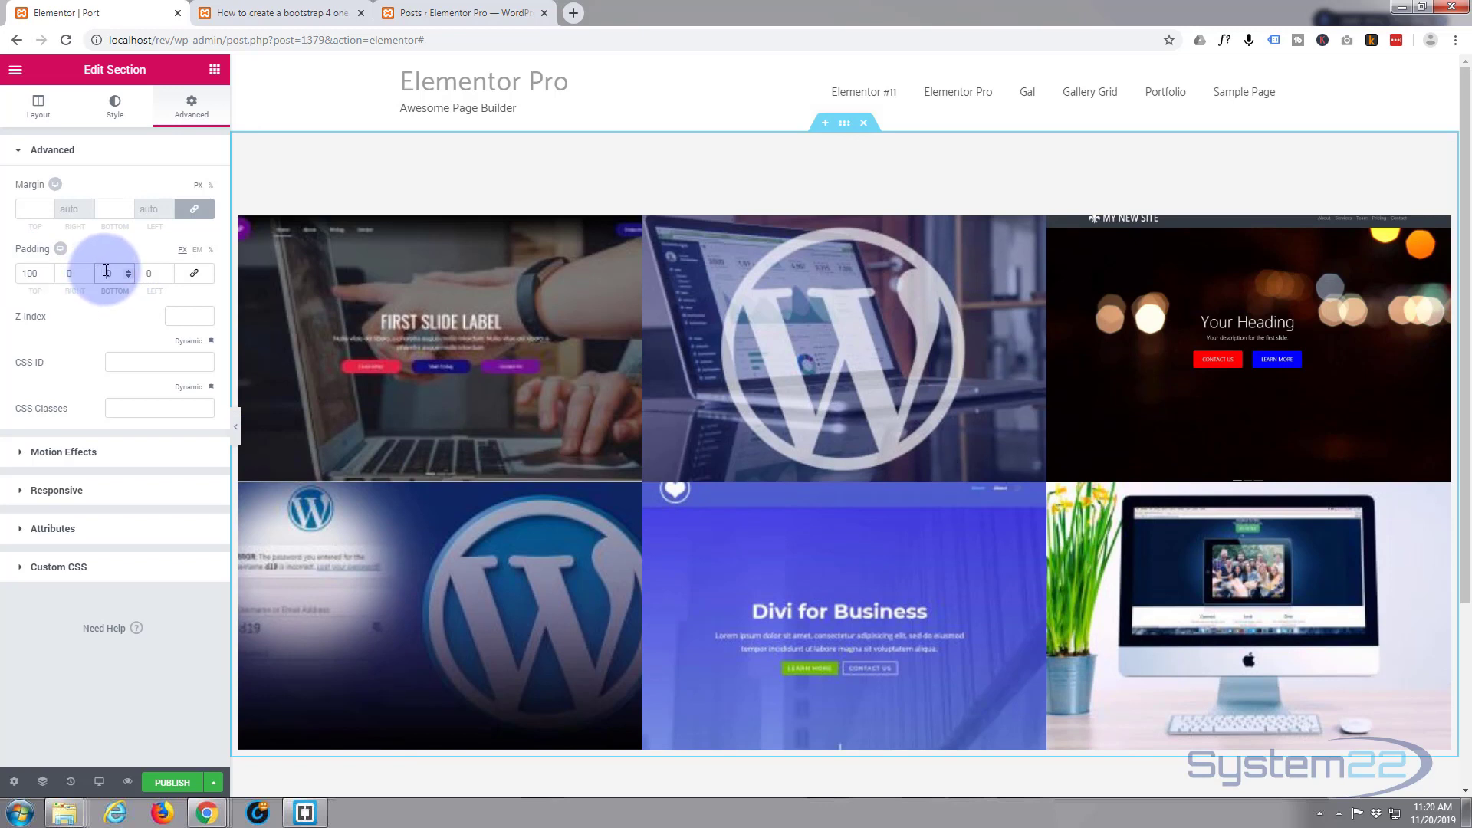
pyautogui.write('1500')
pyautogui.click(457, 135)
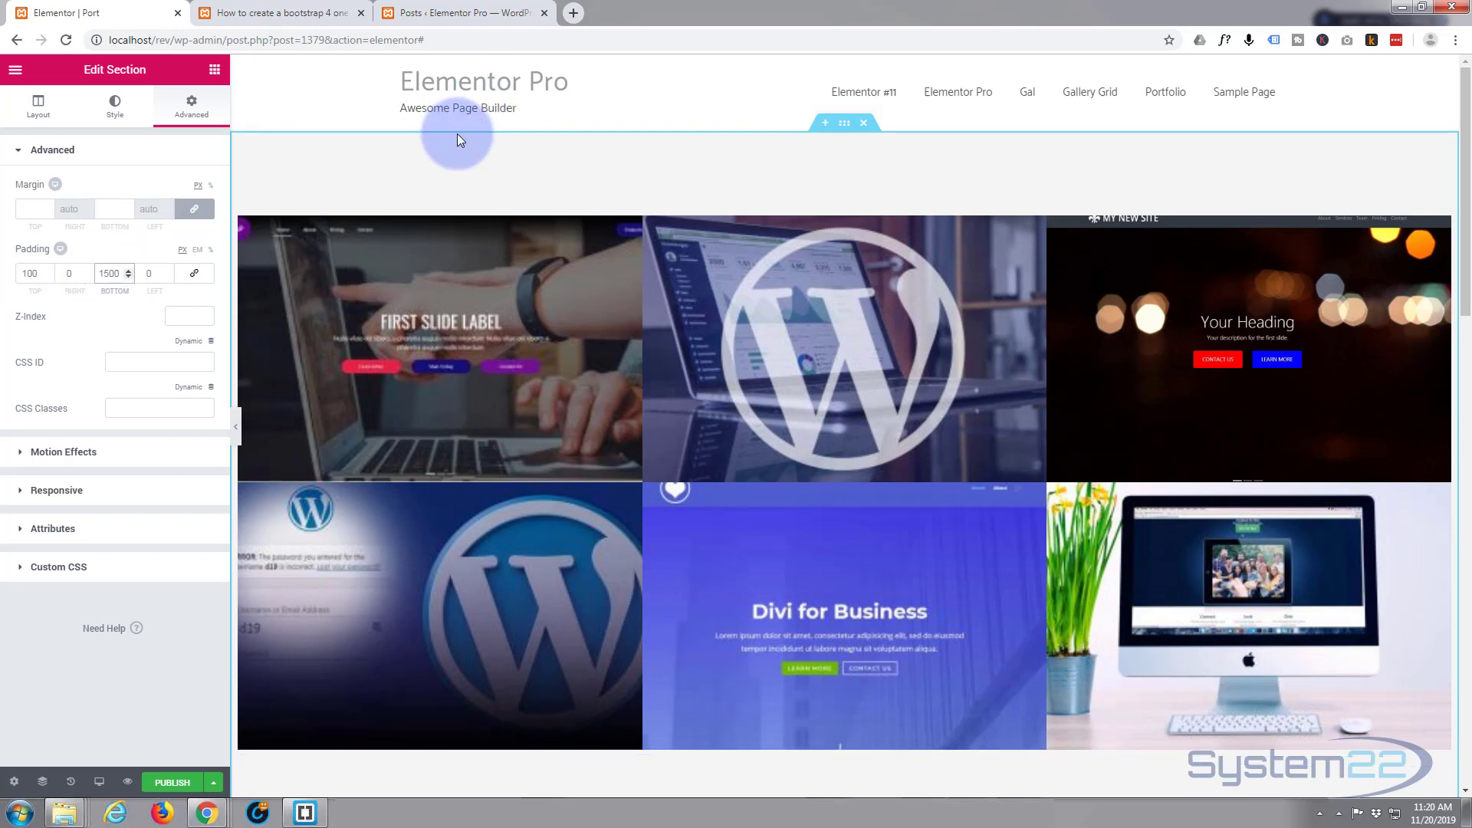
# Step: Give the section a gradient background whose first colour is black #000000
pyautogui.click(117, 108)
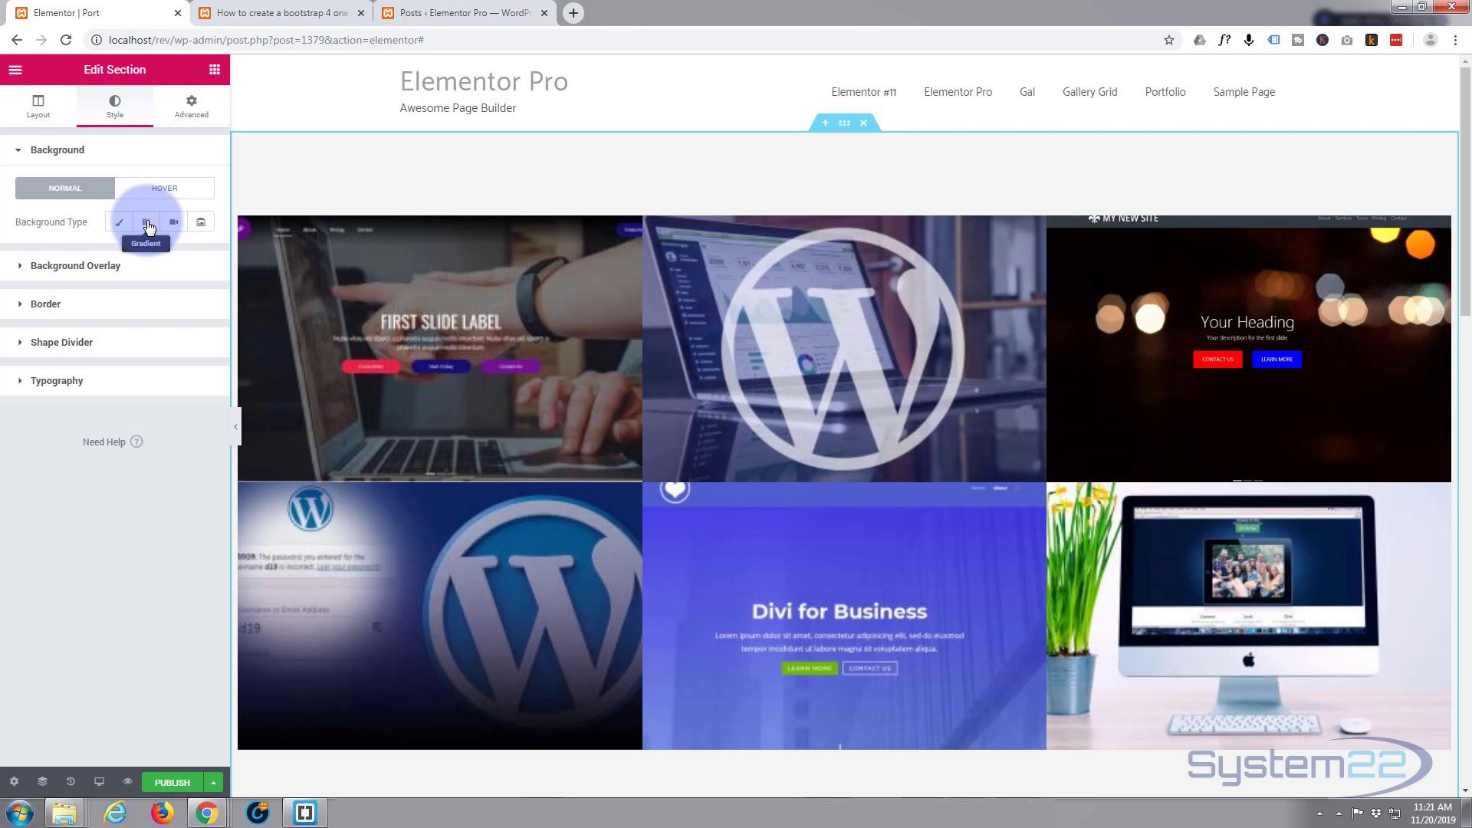
pyautogui.click(148, 225)
pyautogui.click(190, 253)
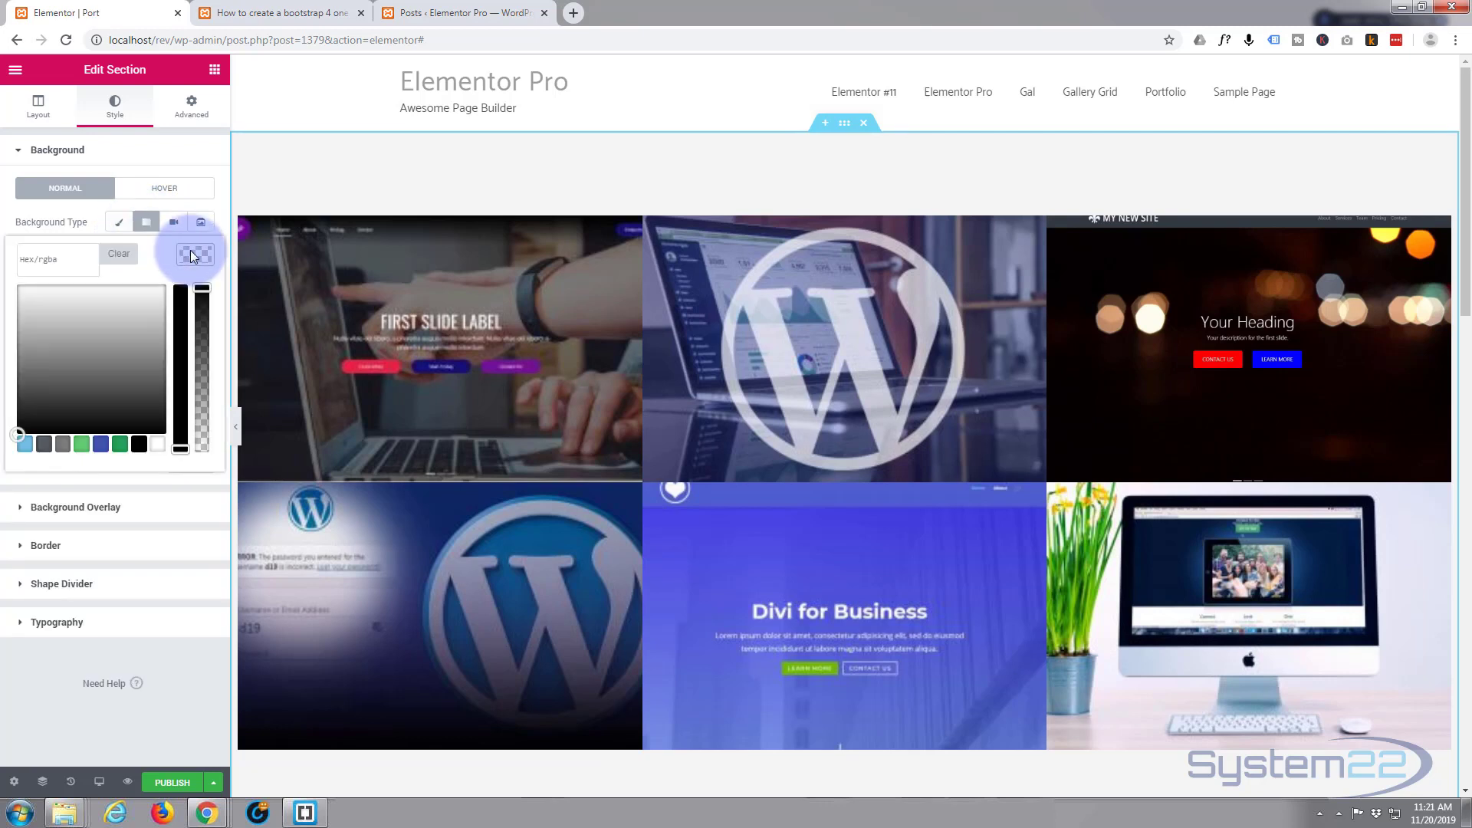
pyautogui.click(139, 444)
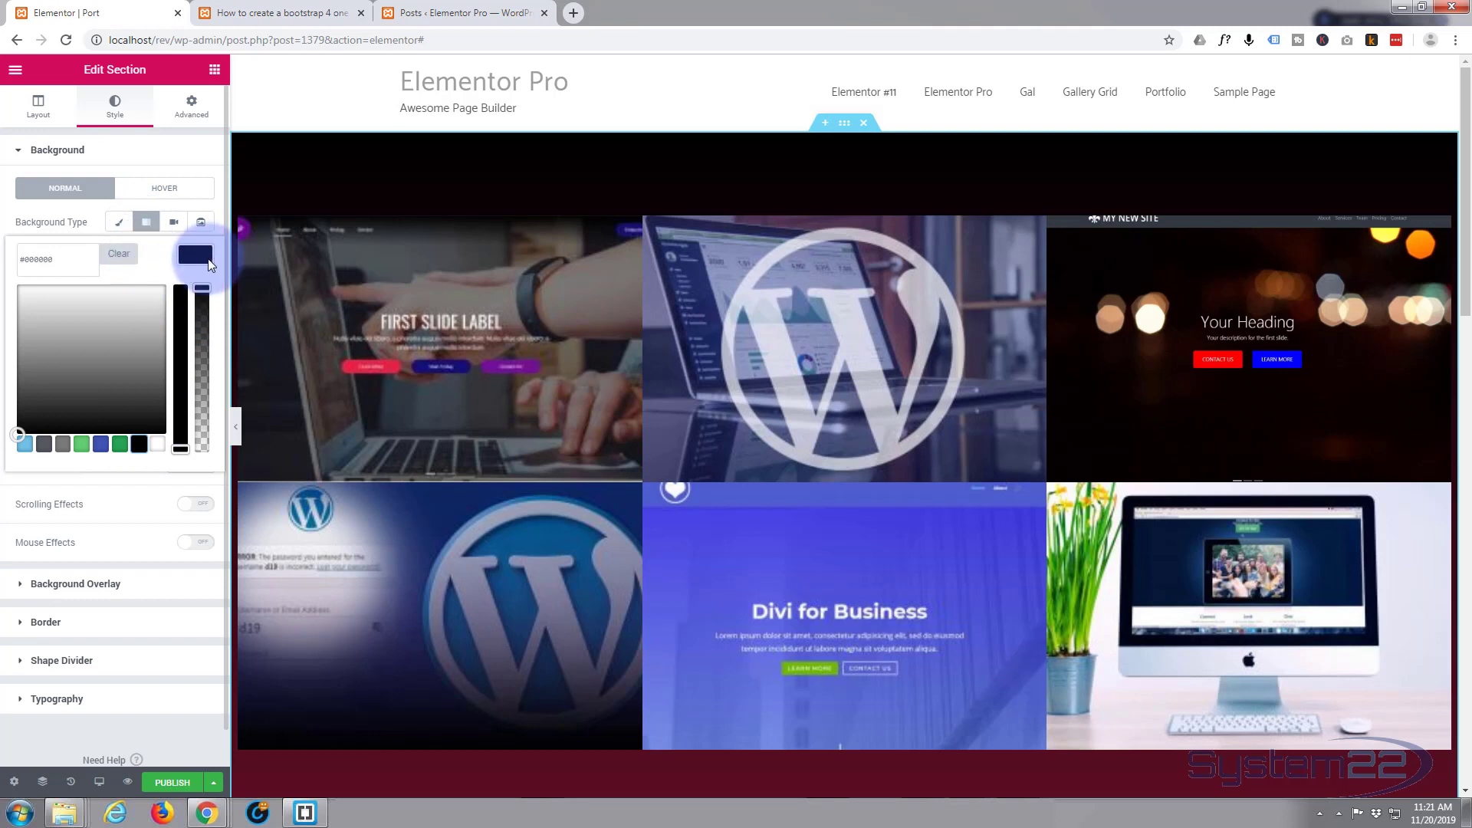
pyautogui.click(208, 259)
# Step: Set the gradient's second colour to dark navy, make it radial, and select the Portfolio widget
pyautogui.click(194, 338)
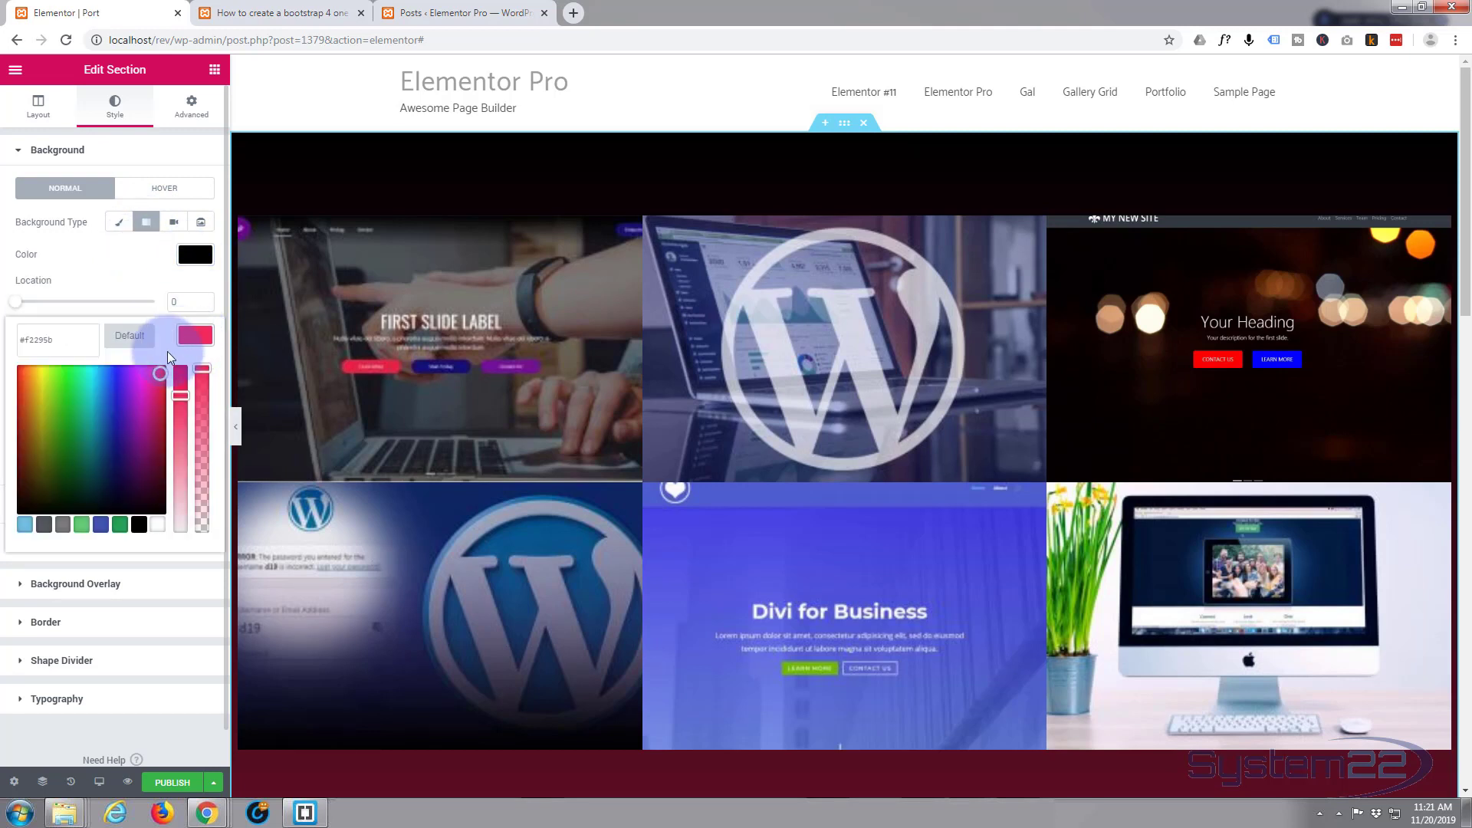
pyautogui.click(115, 483)
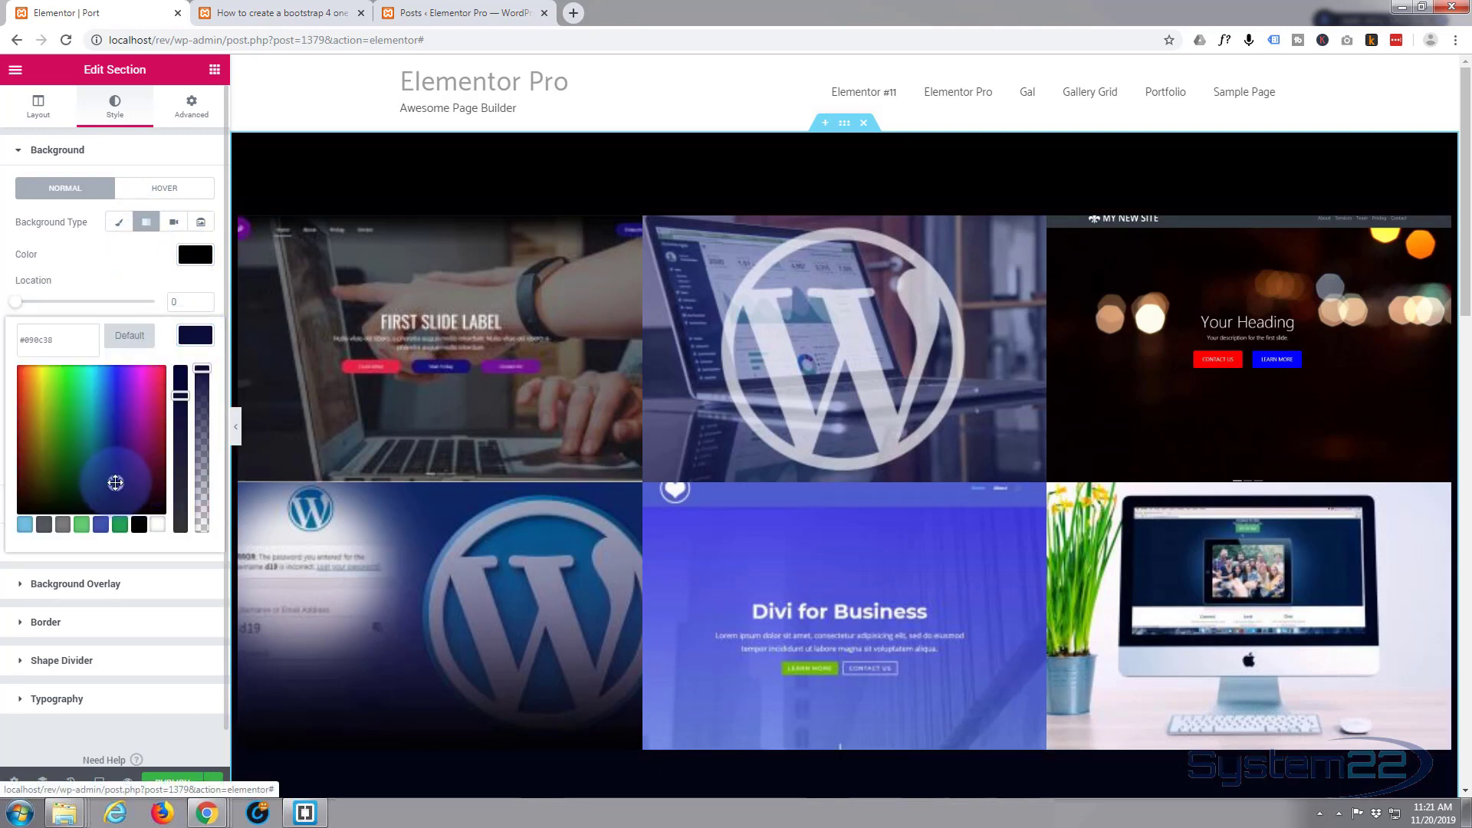
pyautogui.moveTo(115, 482); pyautogui.dragTo(129, 418)
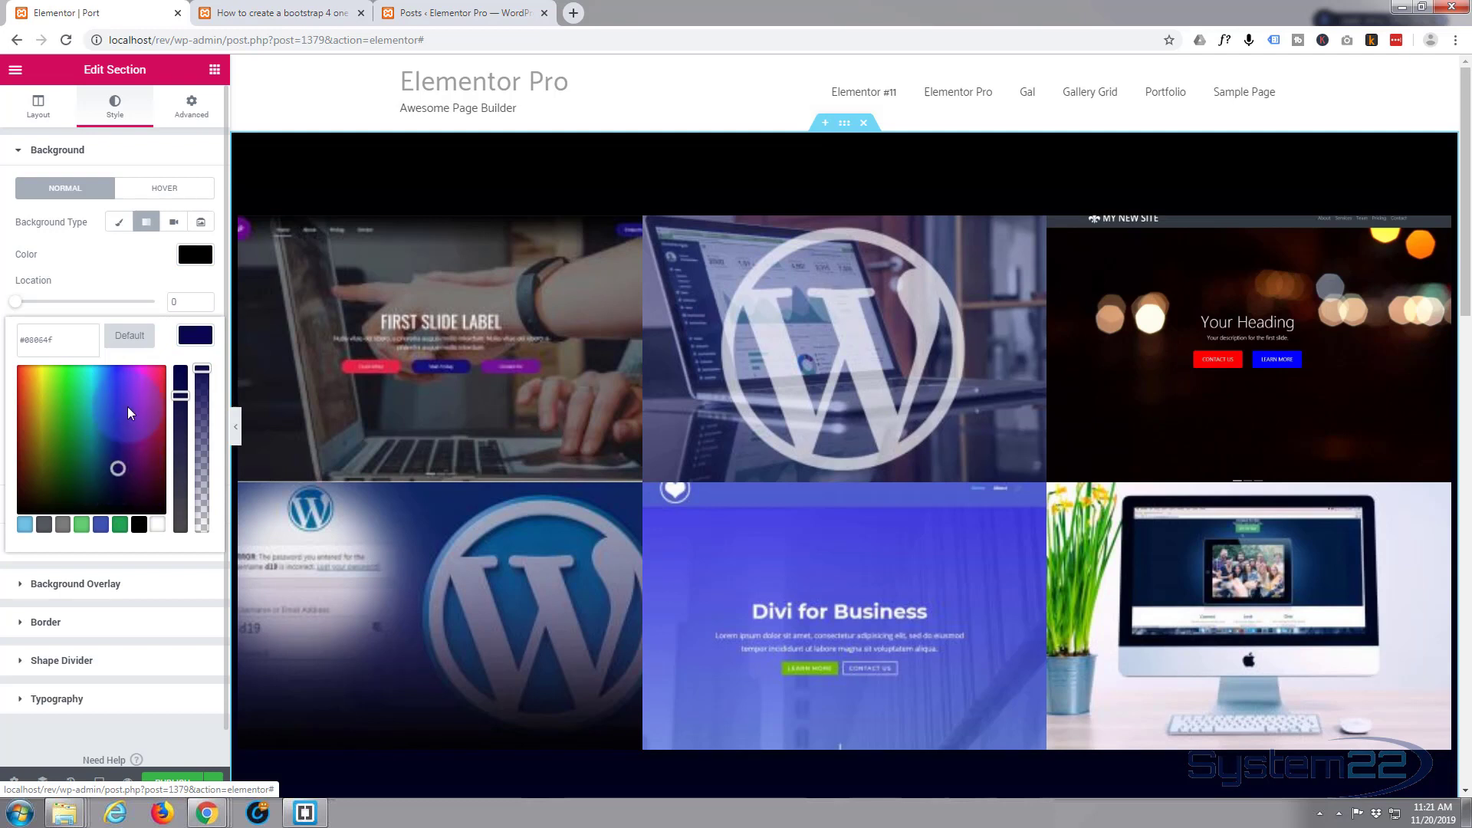
pyautogui.click(198, 336)
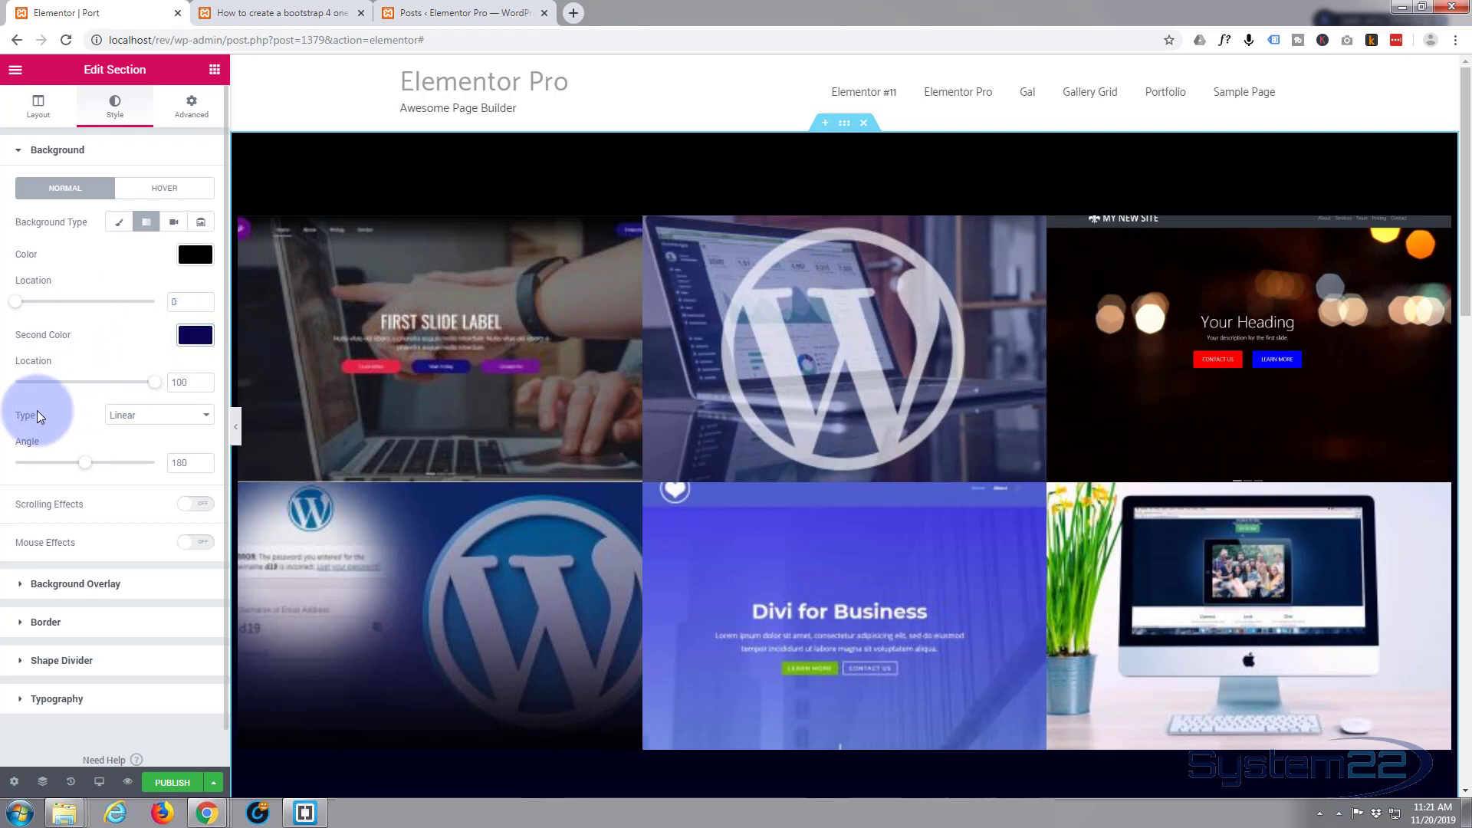
pyautogui.click(203, 416)
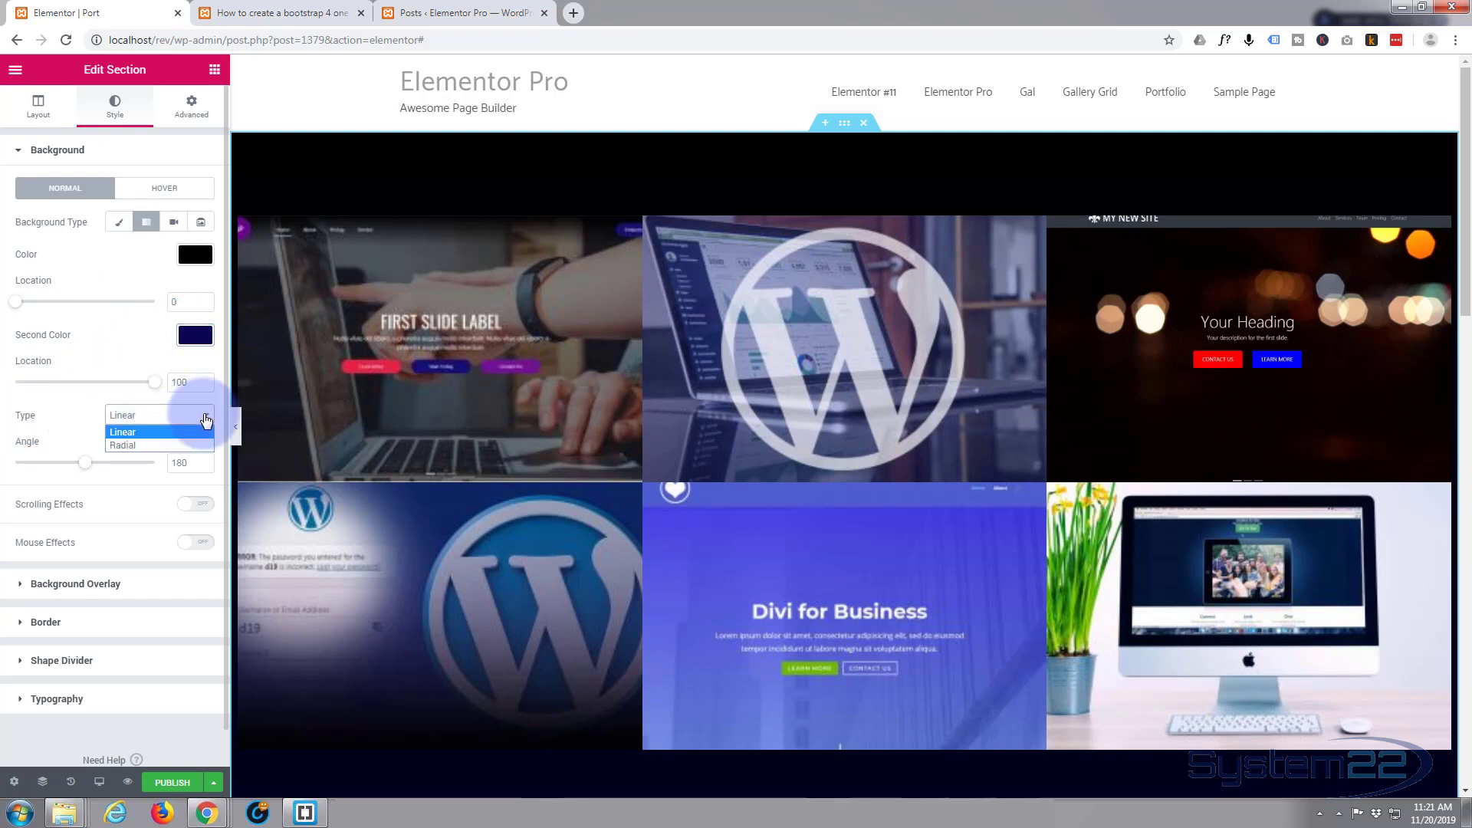
pyautogui.click(144, 443)
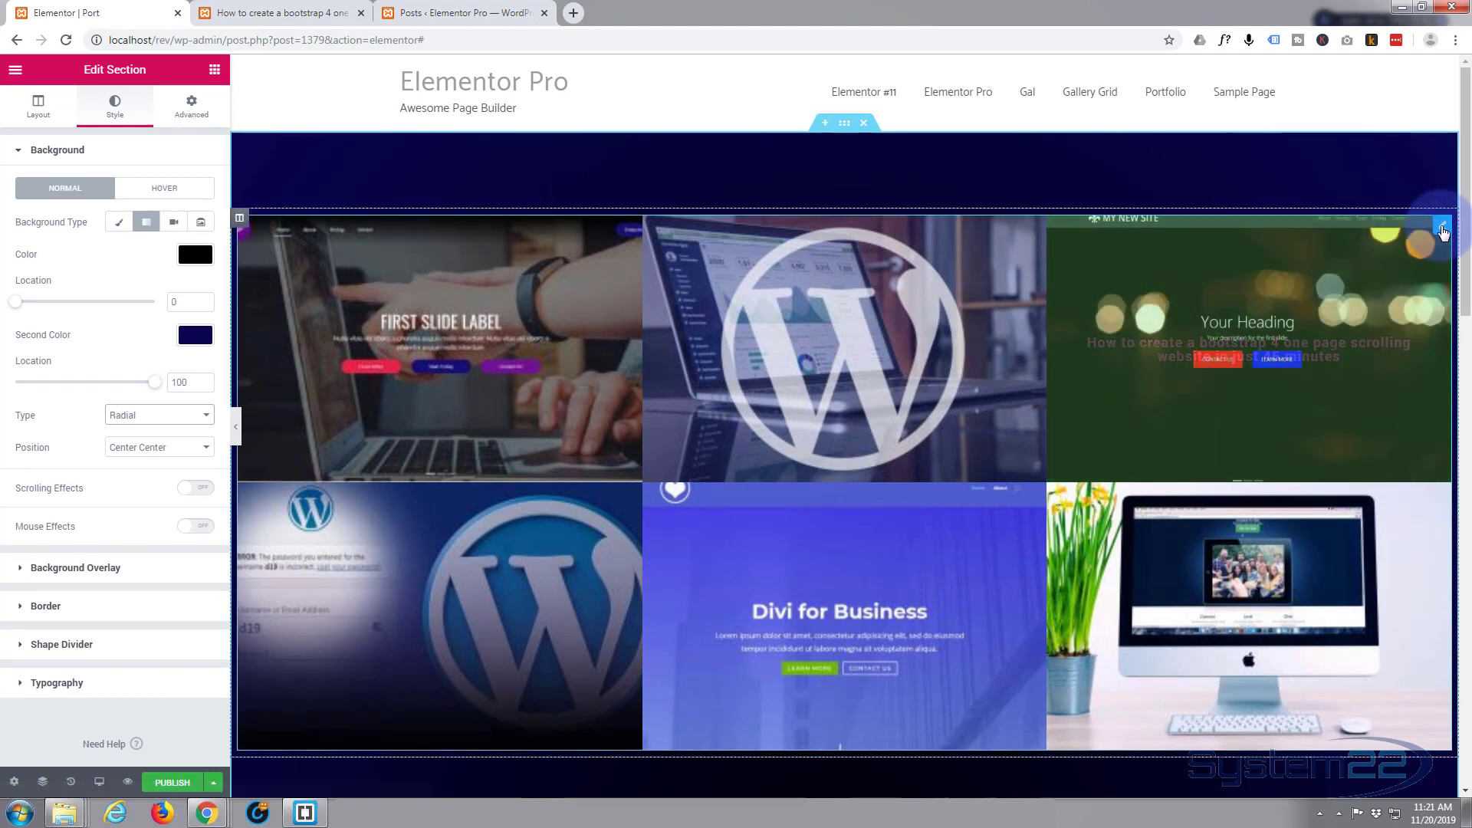
pyautogui.click(1443, 227)
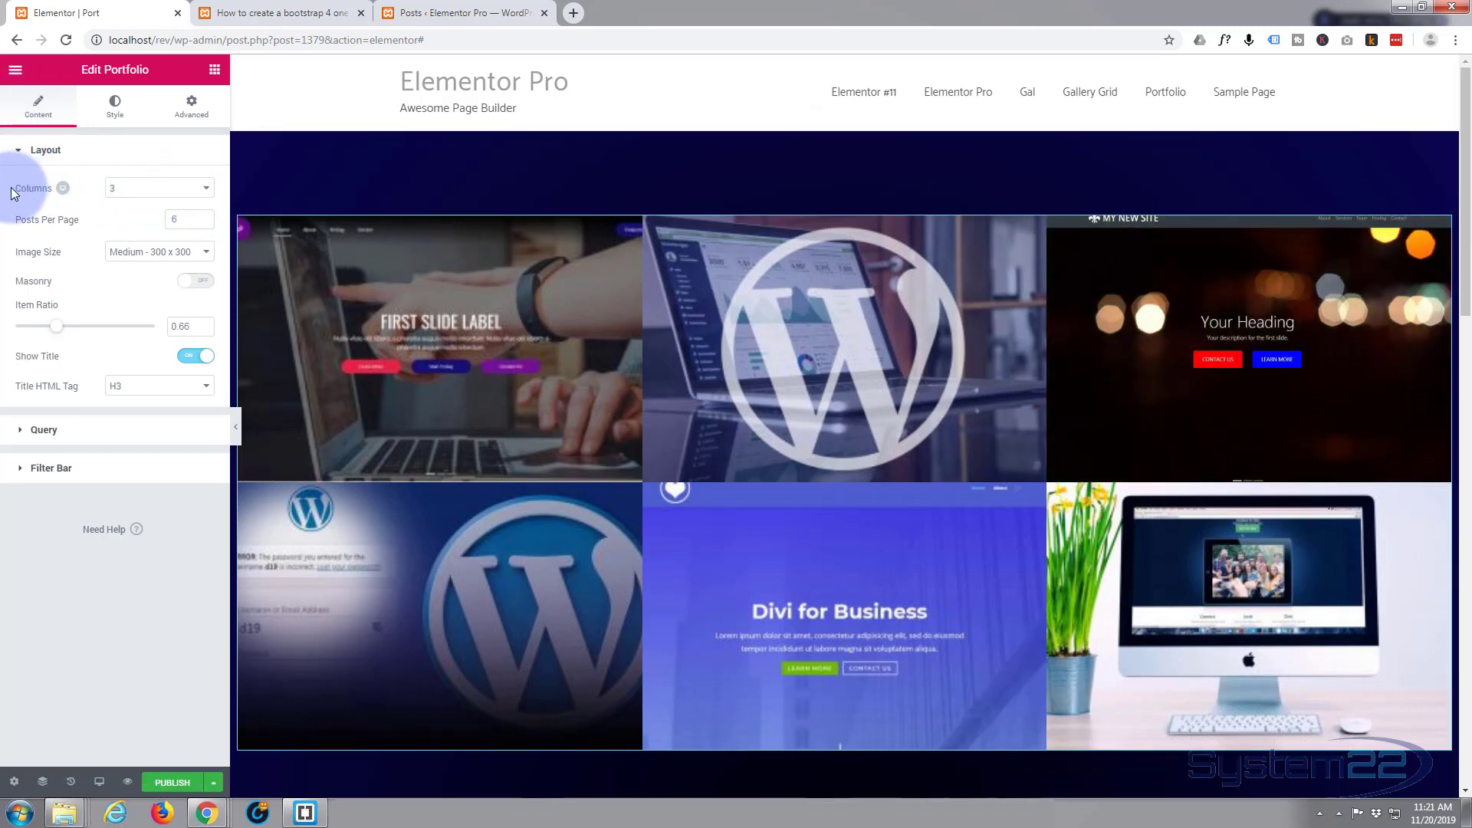
# Step: Lay the portfolio out in 6 columns with 18 posts per page
pyautogui.click(119, 194)
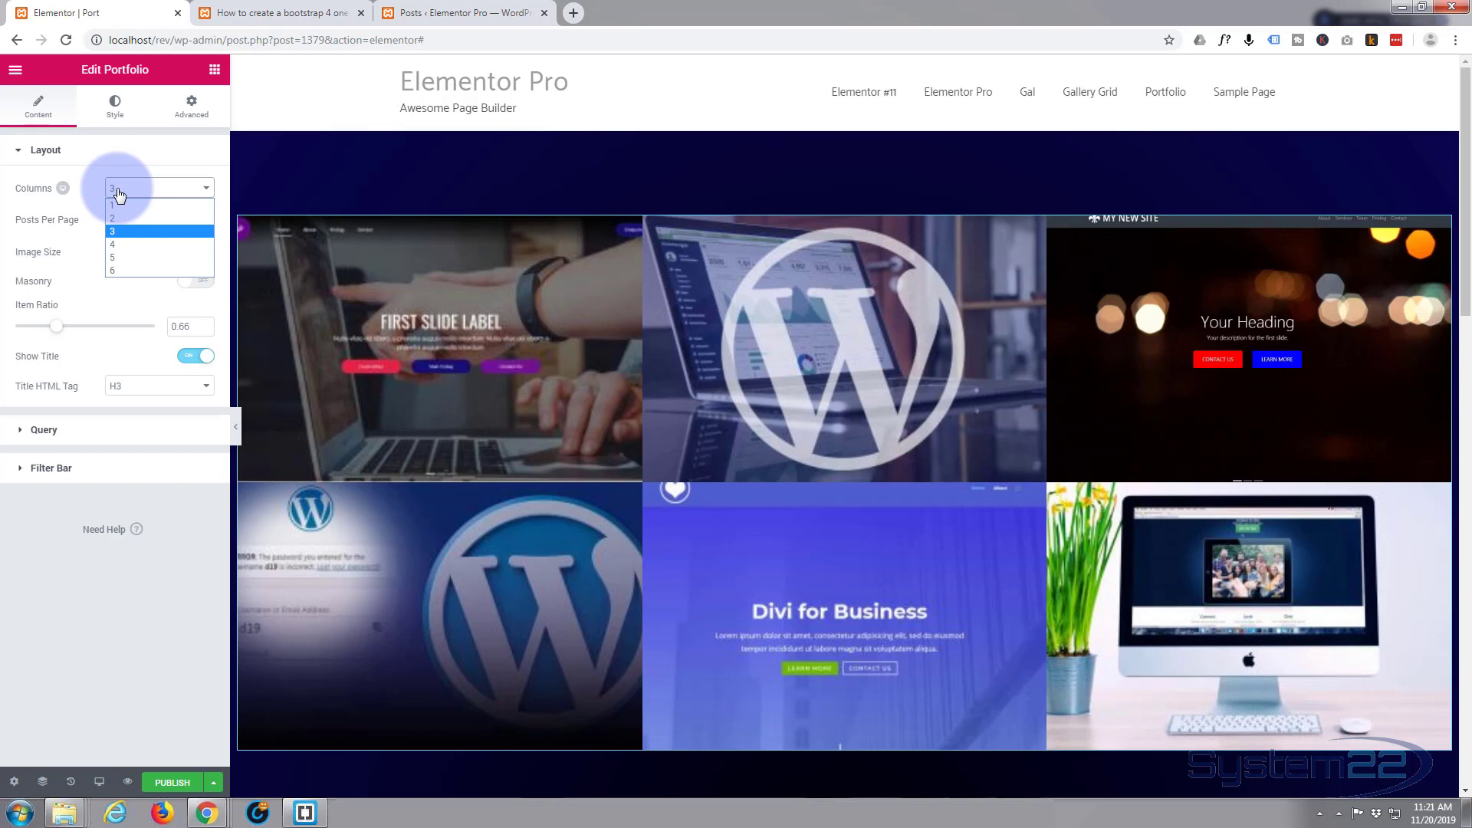
pyautogui.click(112, 271)
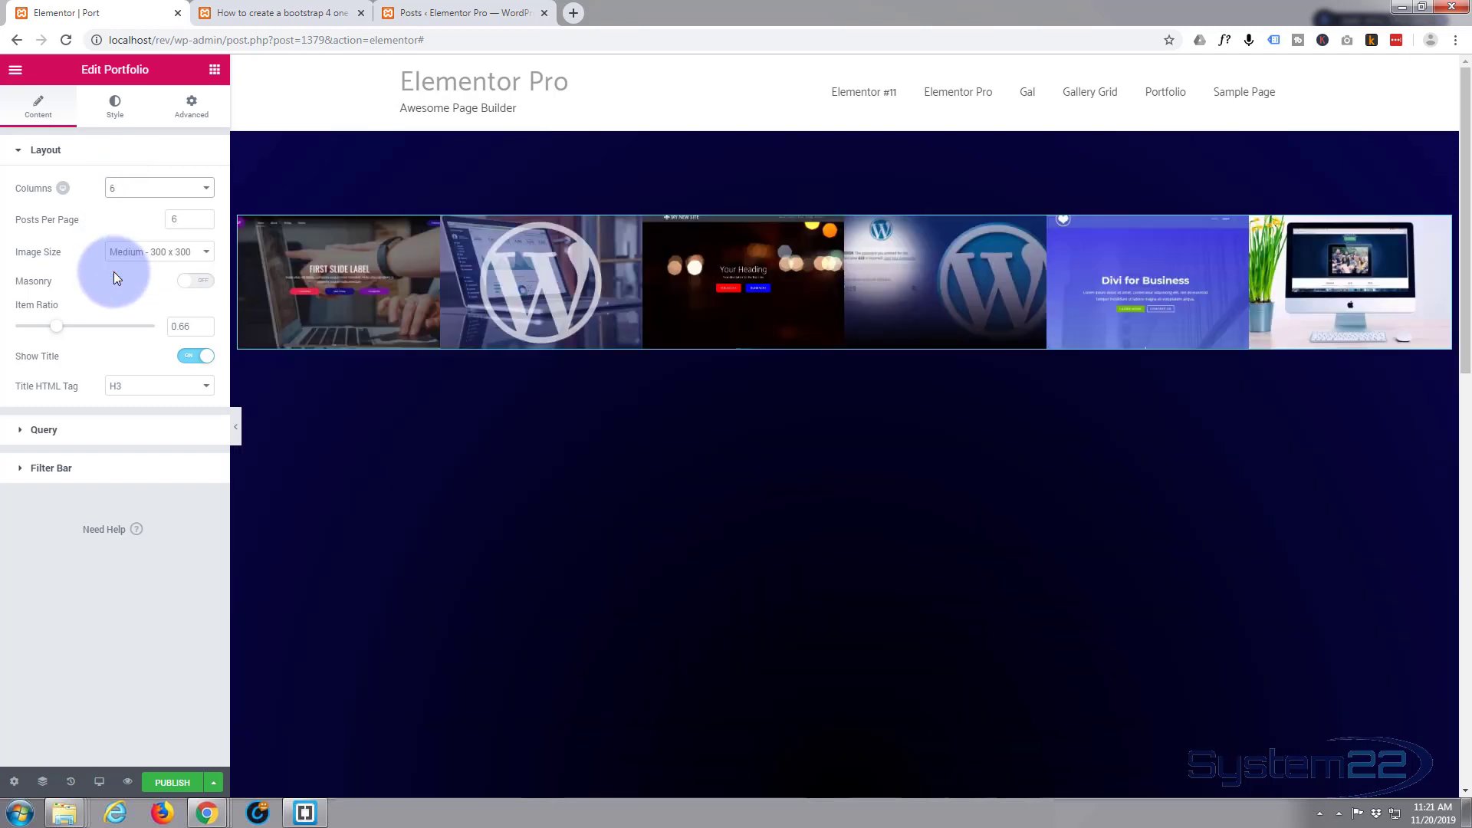
pyautogui.doubleClick(184, 221)
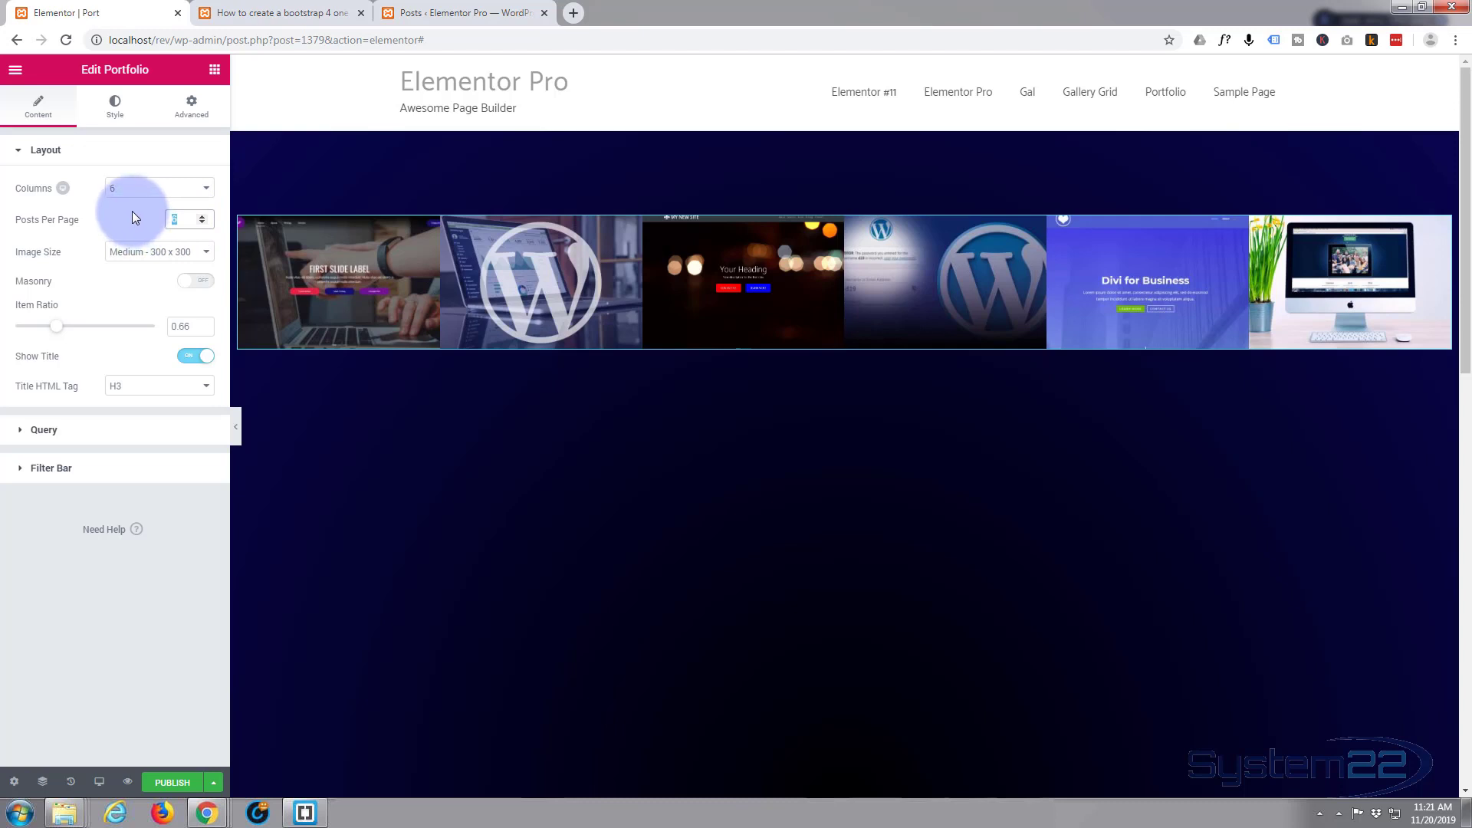
pyautogui.write('18')
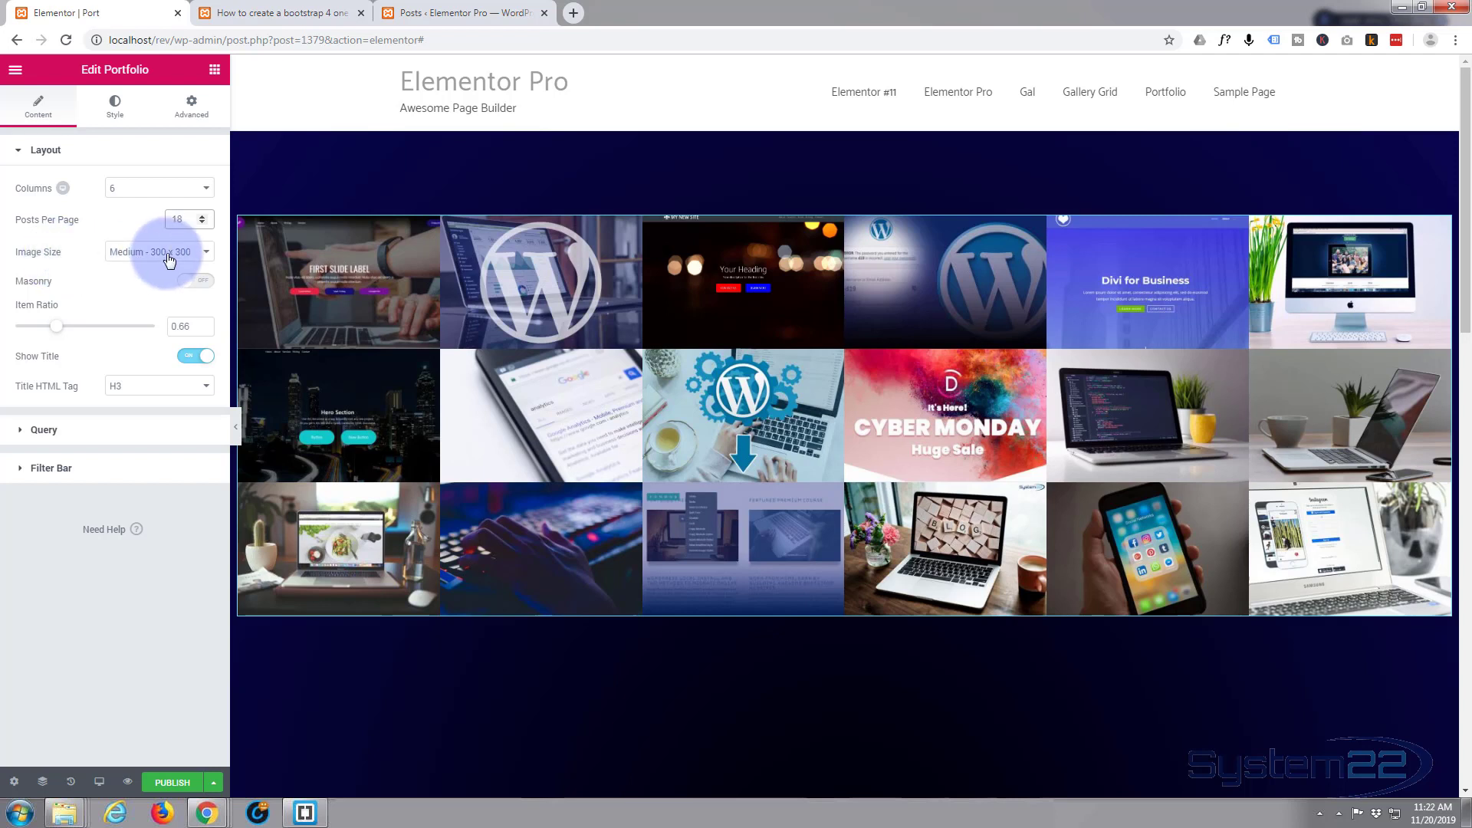
# Step: Turn masonry on and back off, then set the item ratio to 0.66
pyautogui.click(204, 283)
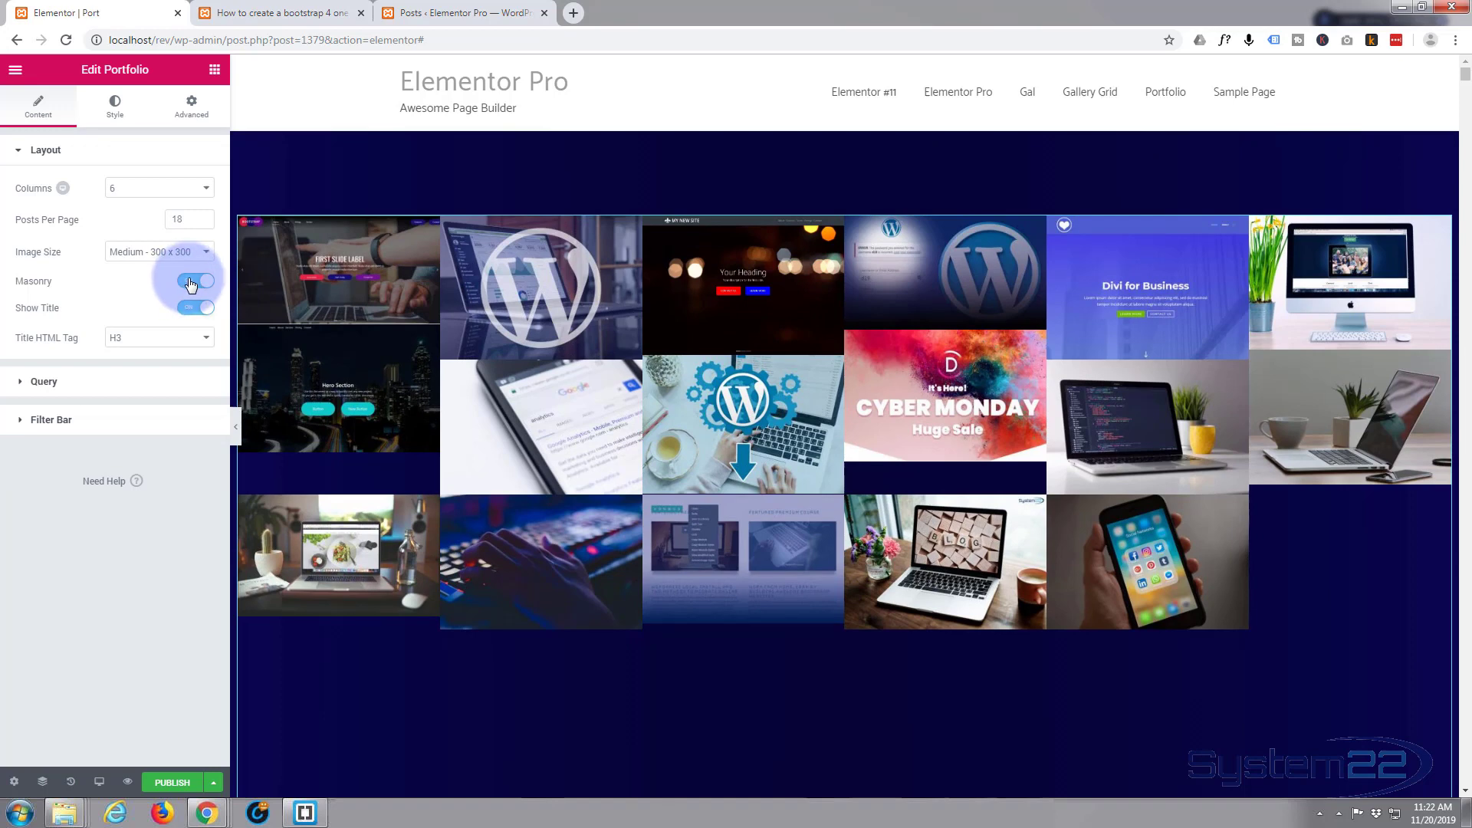
pyautogui.click(191, 284)
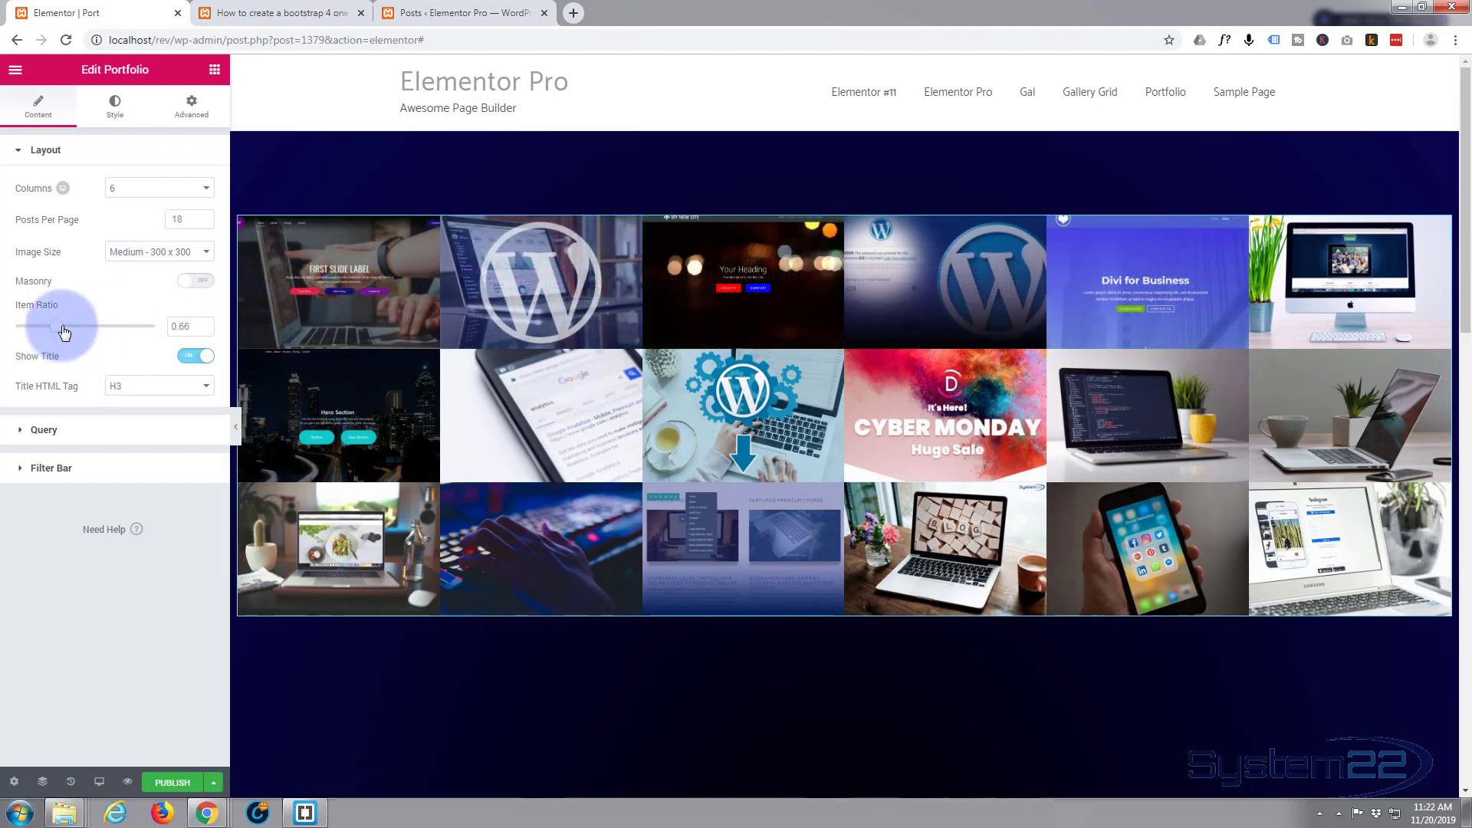
pyautogui.moveTo(64, 331); pyautogui.dragTo(66, 331)
pyautogui.doubleClick(182, 327)
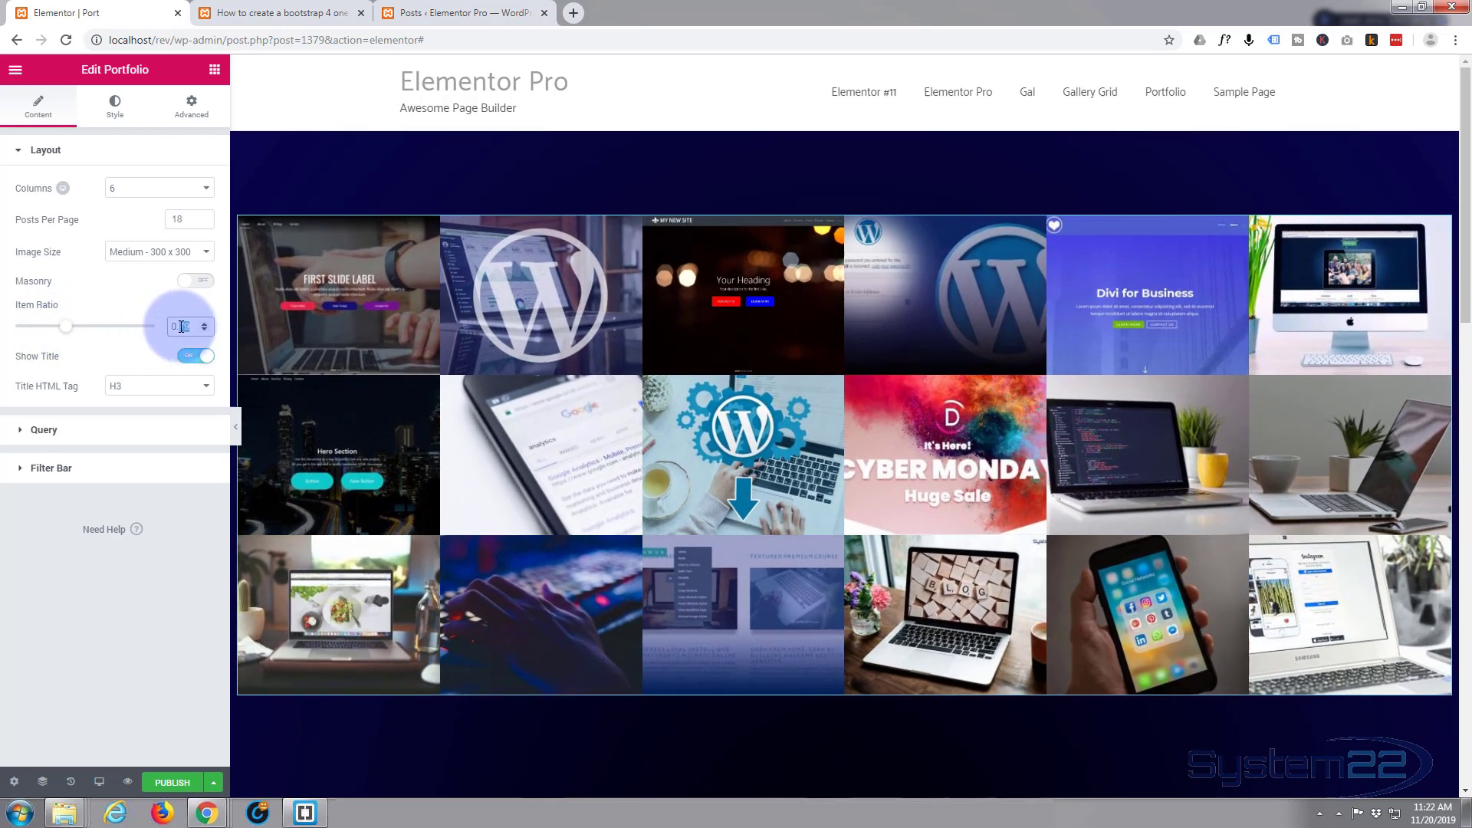
pyautogui.write('0.66')
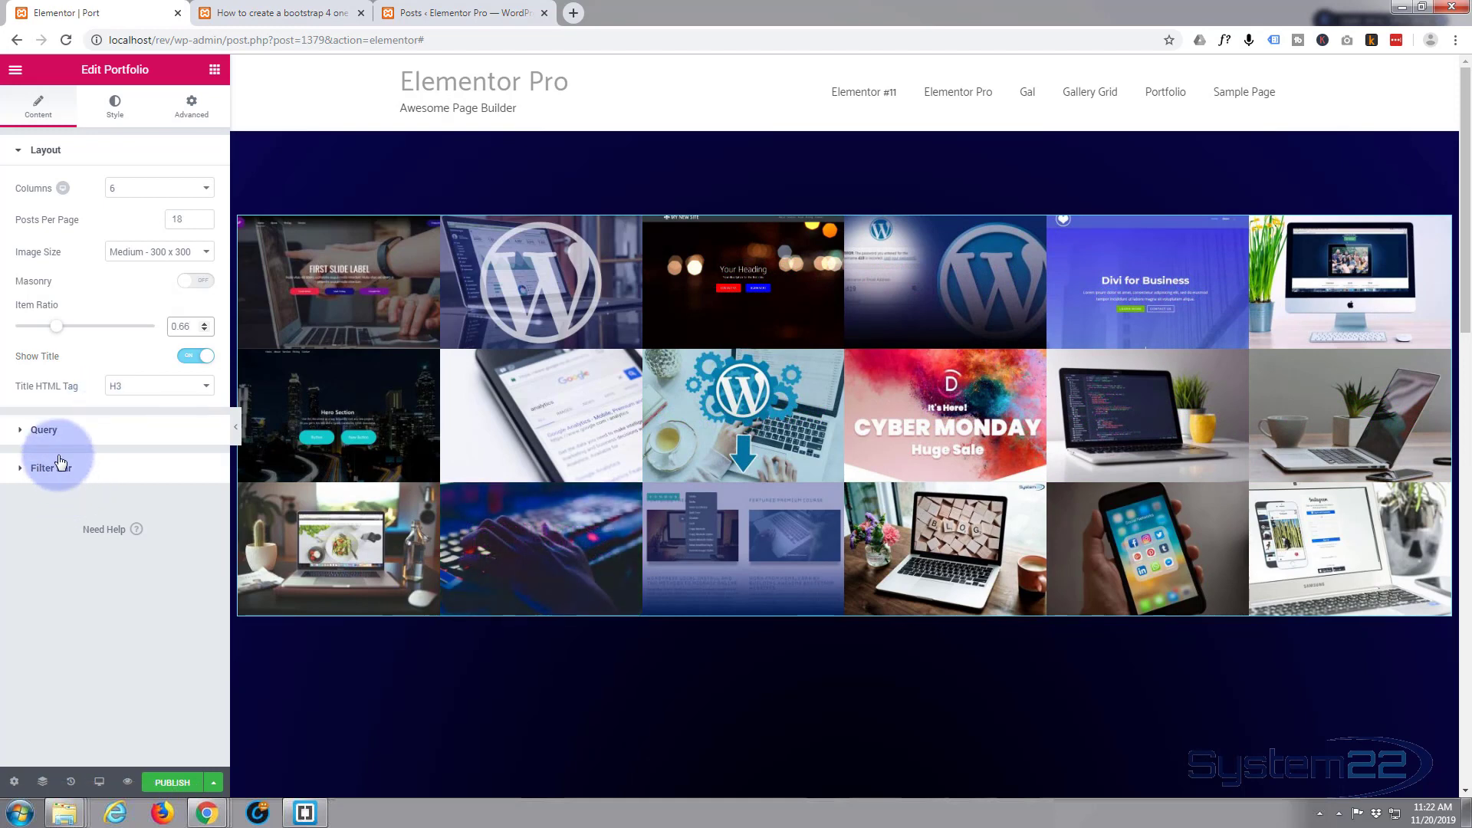
# Step: Enable the portfolio filter bar using the Categories taxonomy
pyautogui.click(20, 432)
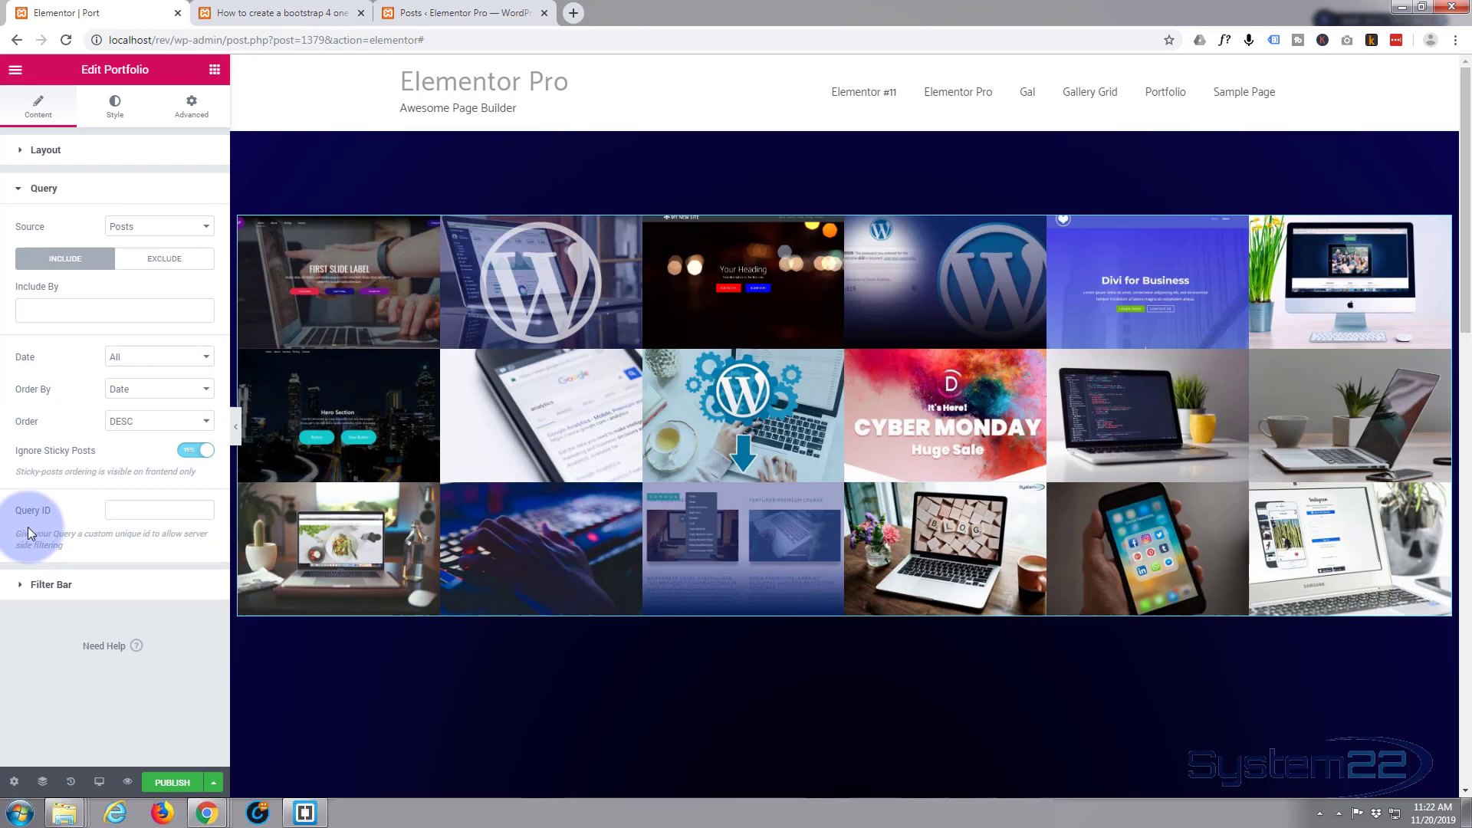
pyautogui.click(25, 189)
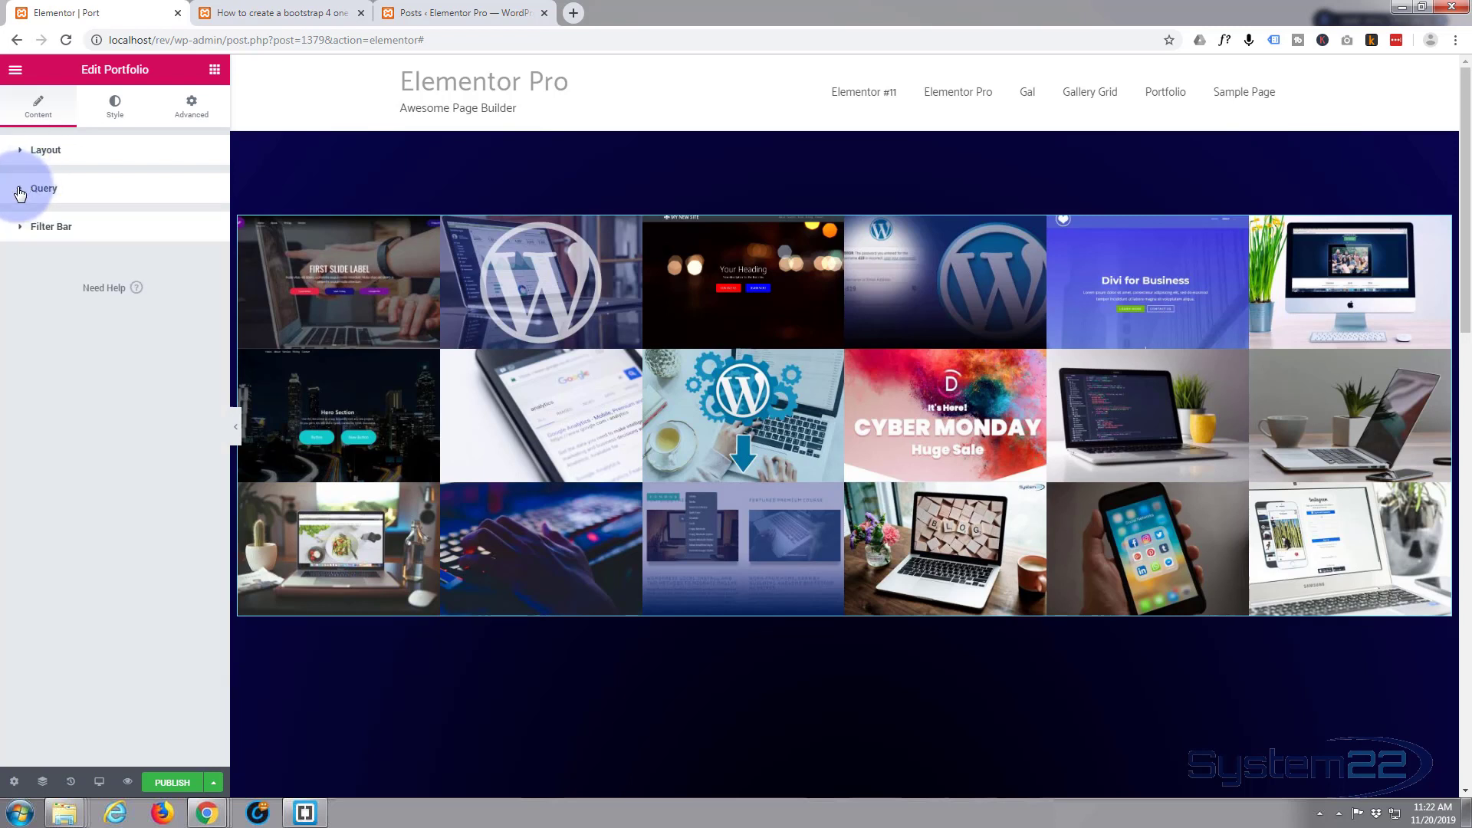
pyautogui.click(26, 230)
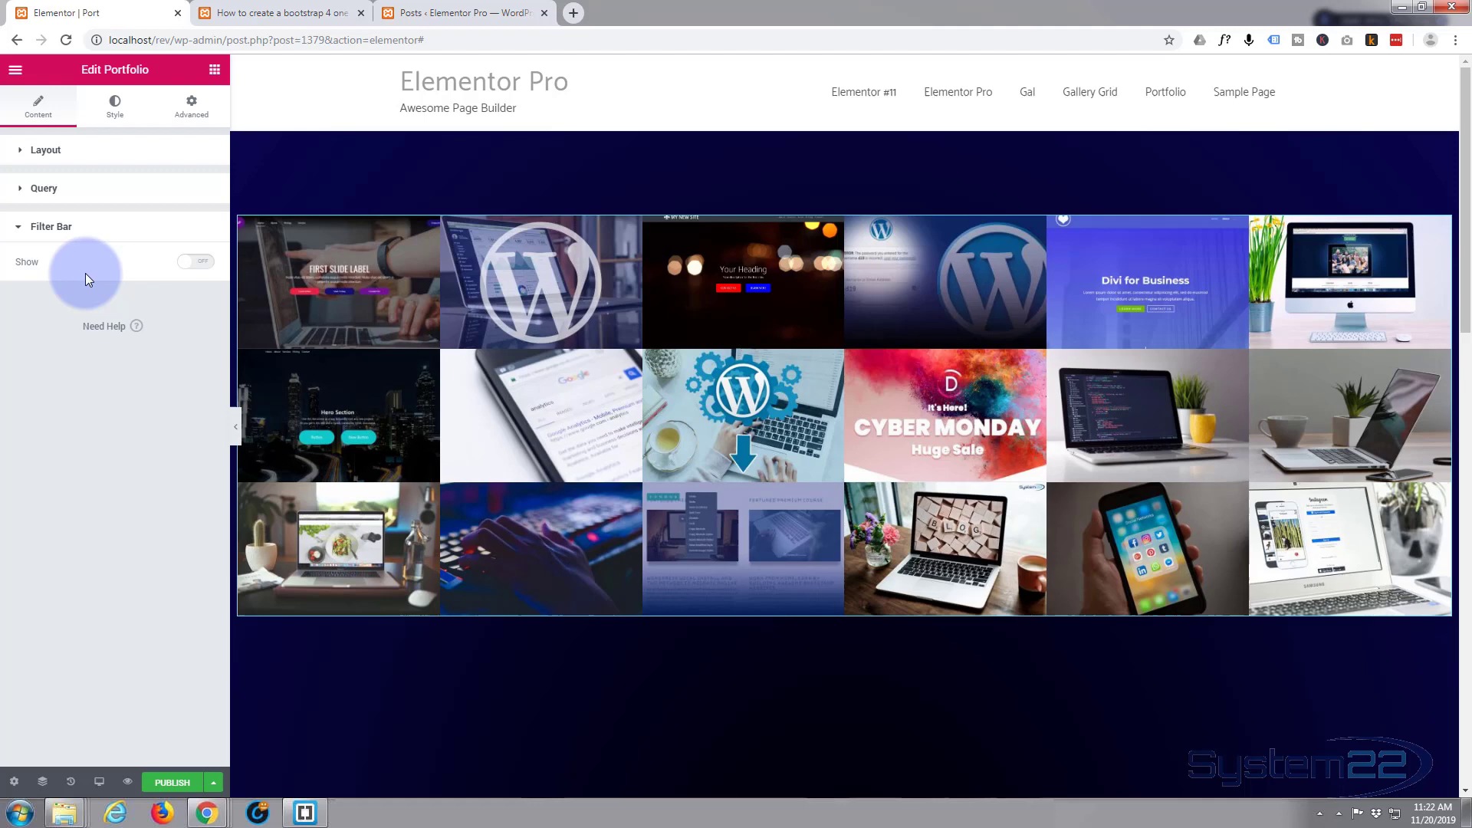
pyautogui.click(196, 262)
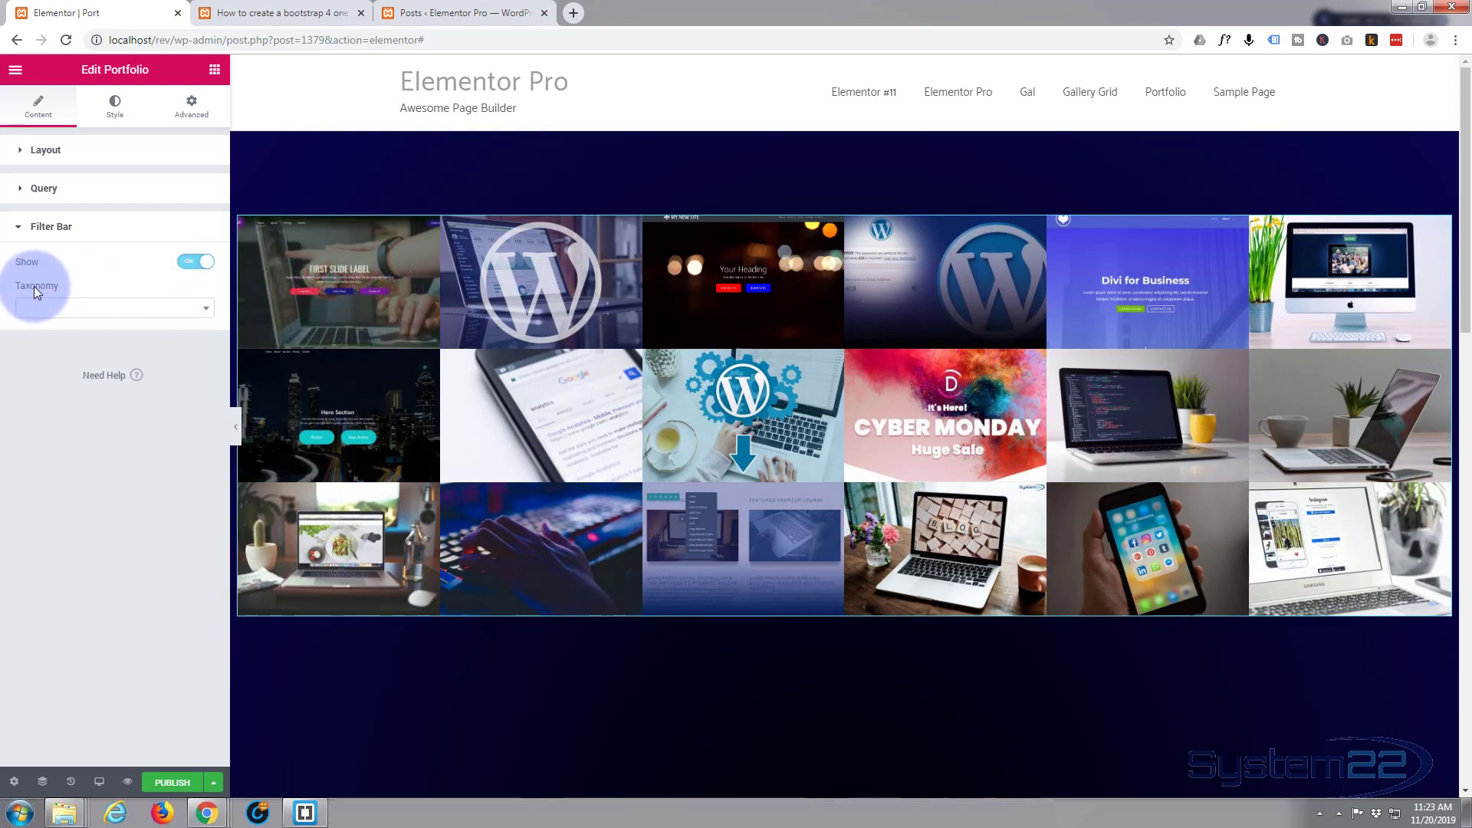
pyautogui.click(204, 309)
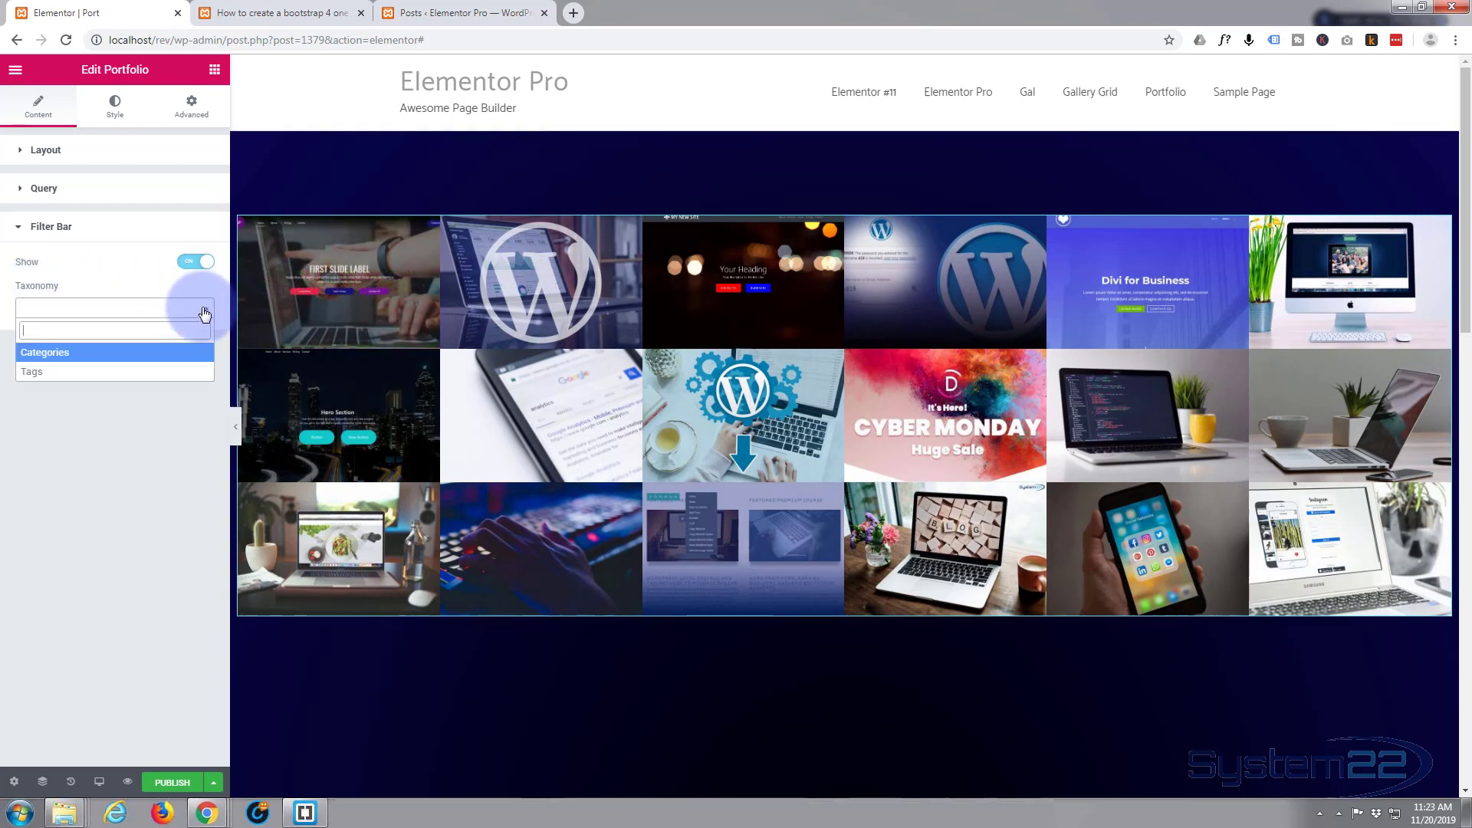
pyautogui.click(59, 352)
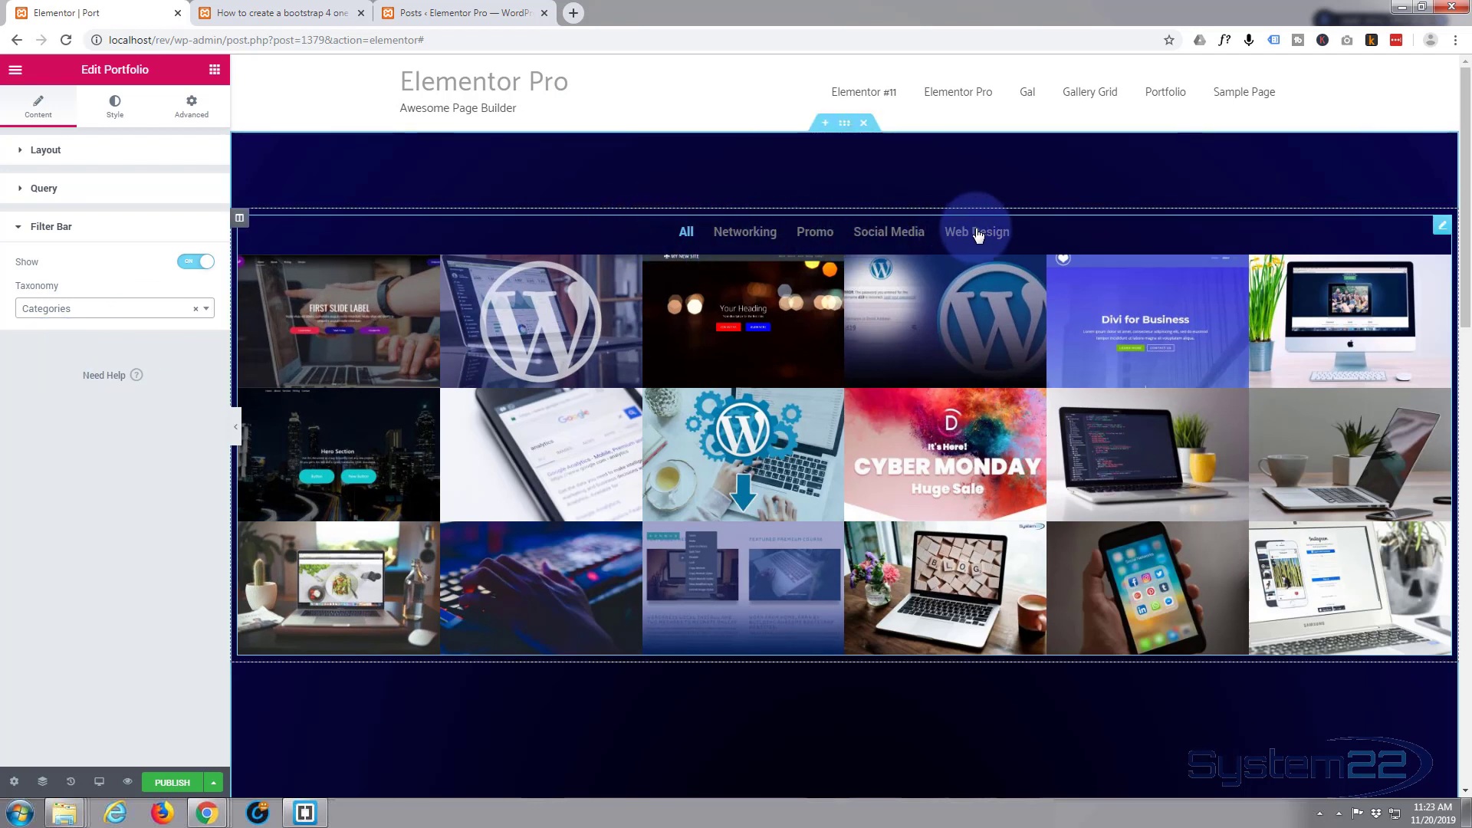
# Step: Test the Networking, Promo, Social Media and Web Design filters in the preview
pyautogui.click(748, 234)
pyautogui.click(817, 238)
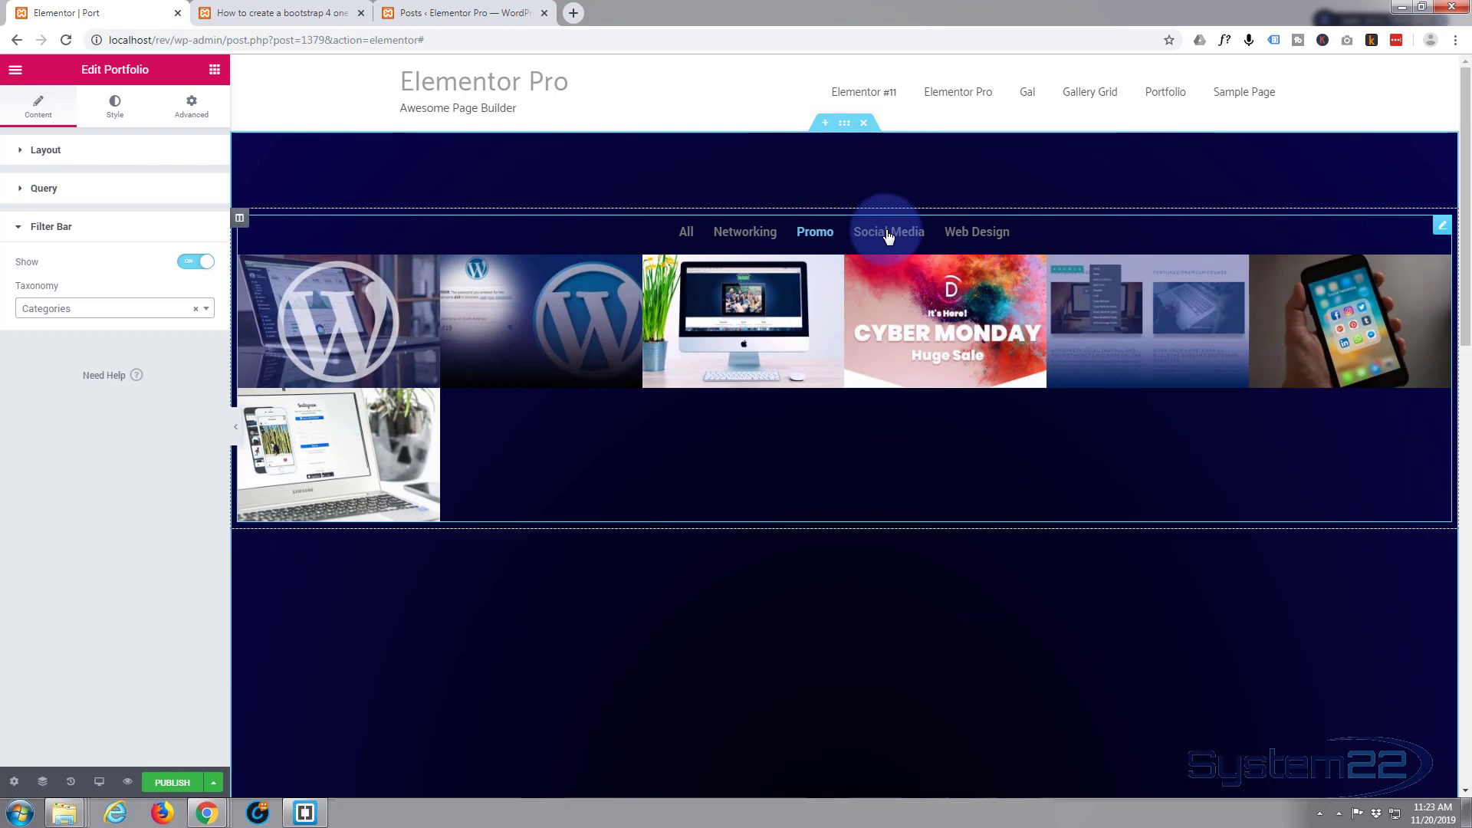
pyautogui.click(888, 237)
pyautogui.click(984, 240)
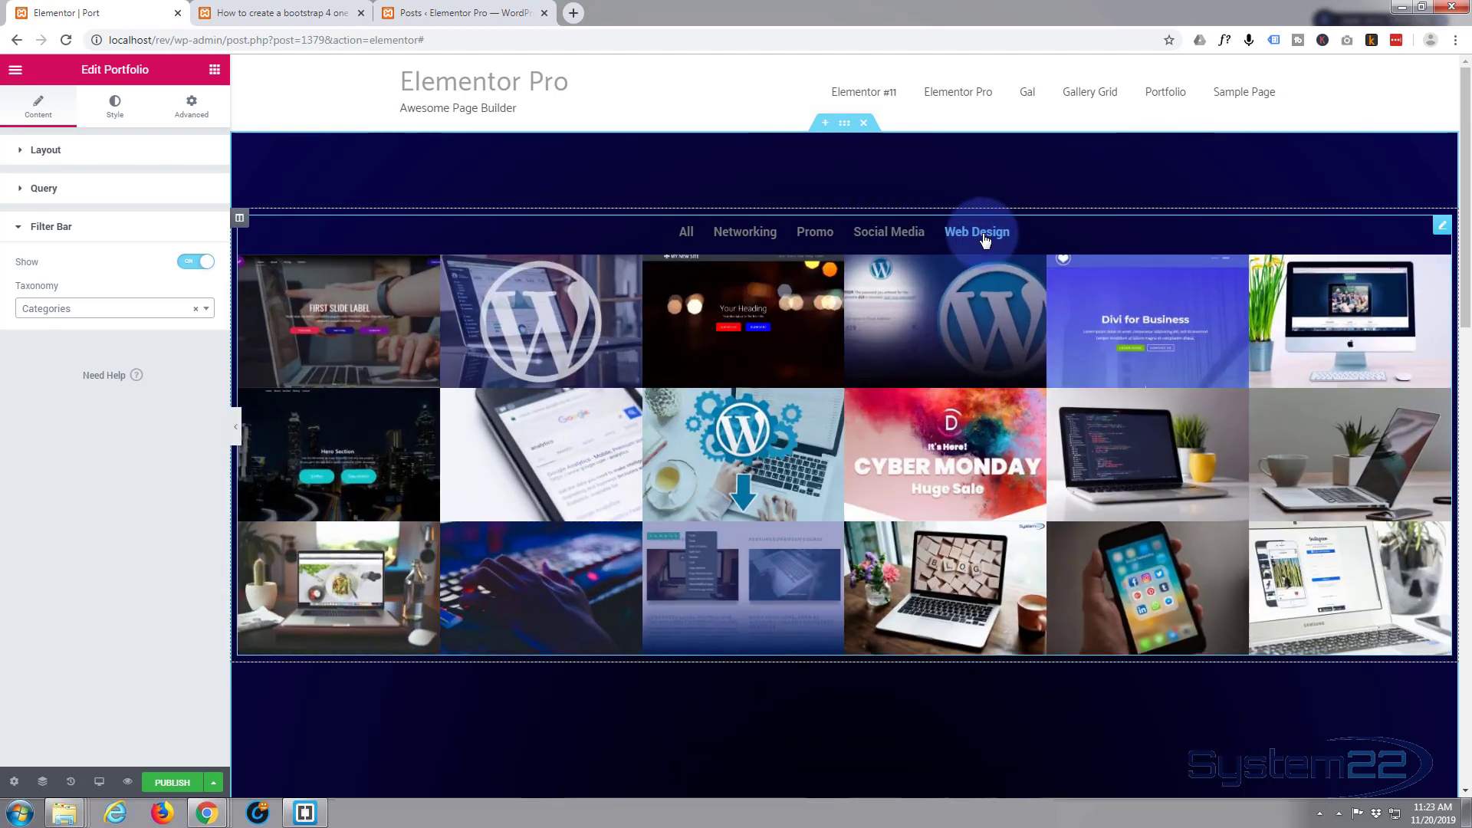
# Step: Check each post's categories down the All Posts list, then view the bootstrap 4 post
pyautogui.click(481, 12)
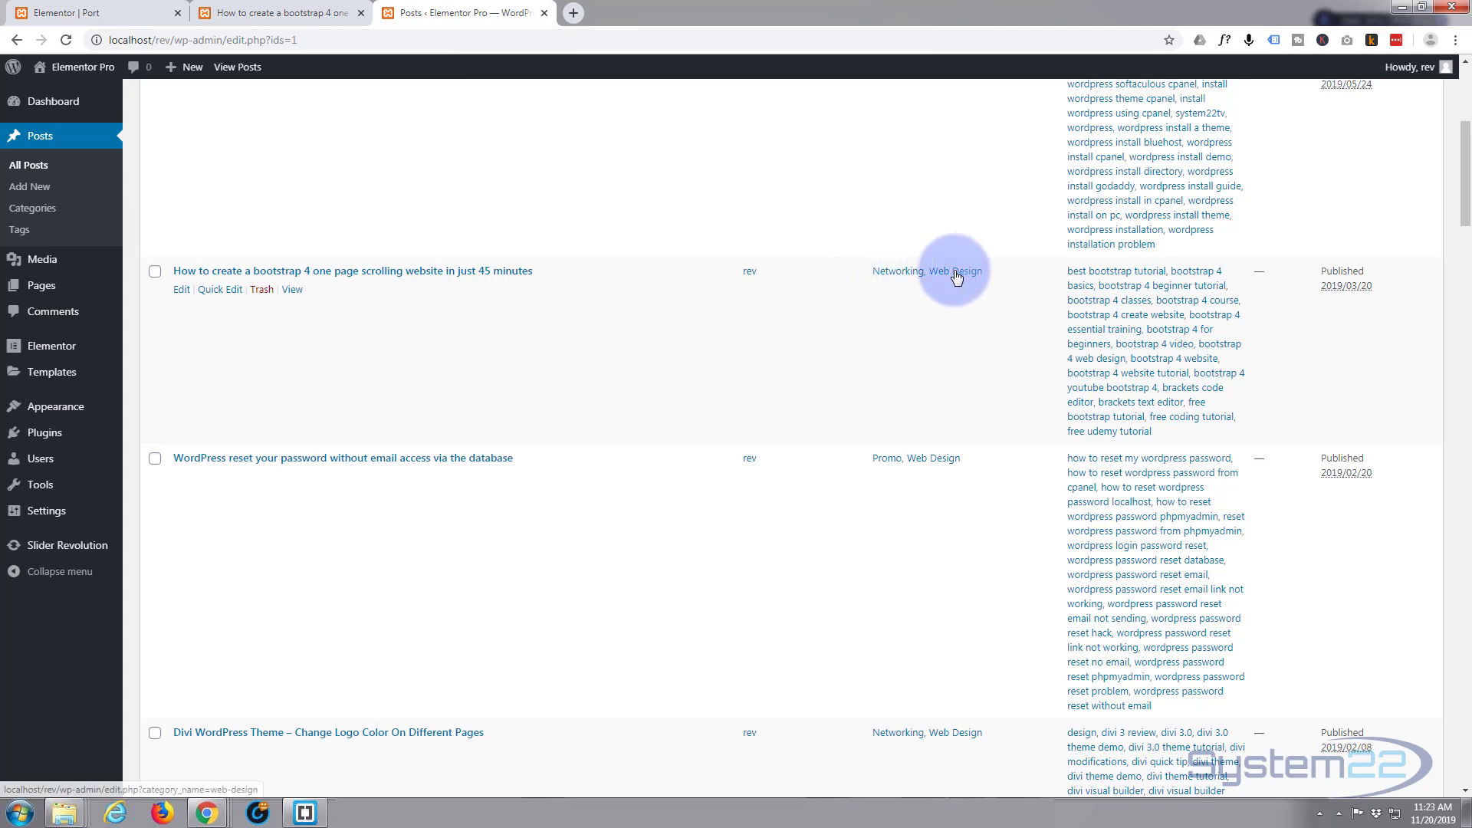
pyautogui.scroll(-3, 899, 371)
pyautogui.scroll(-15, 900, 371)
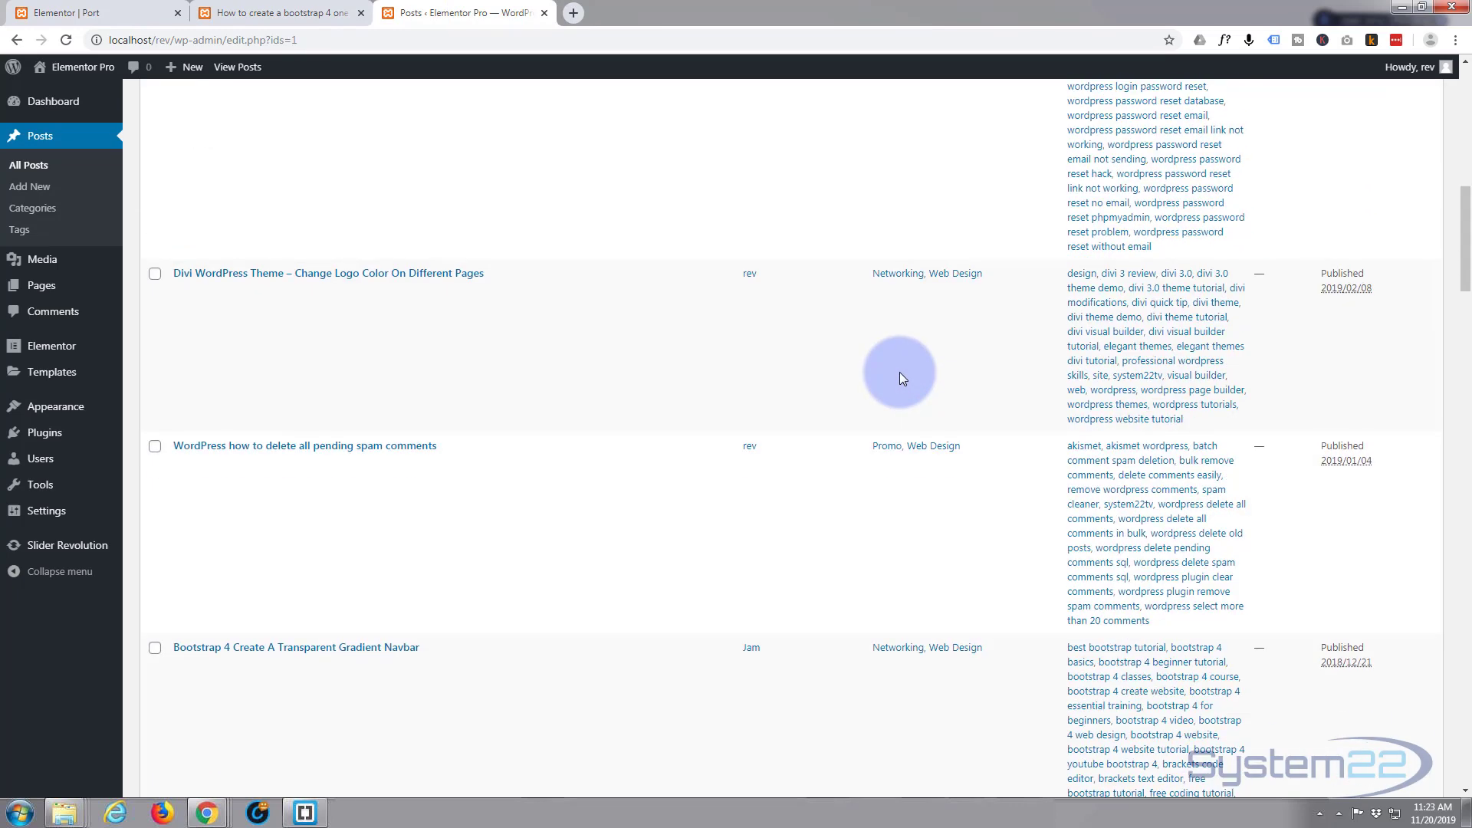
pyautogui.scroll(-1, 901, 377)
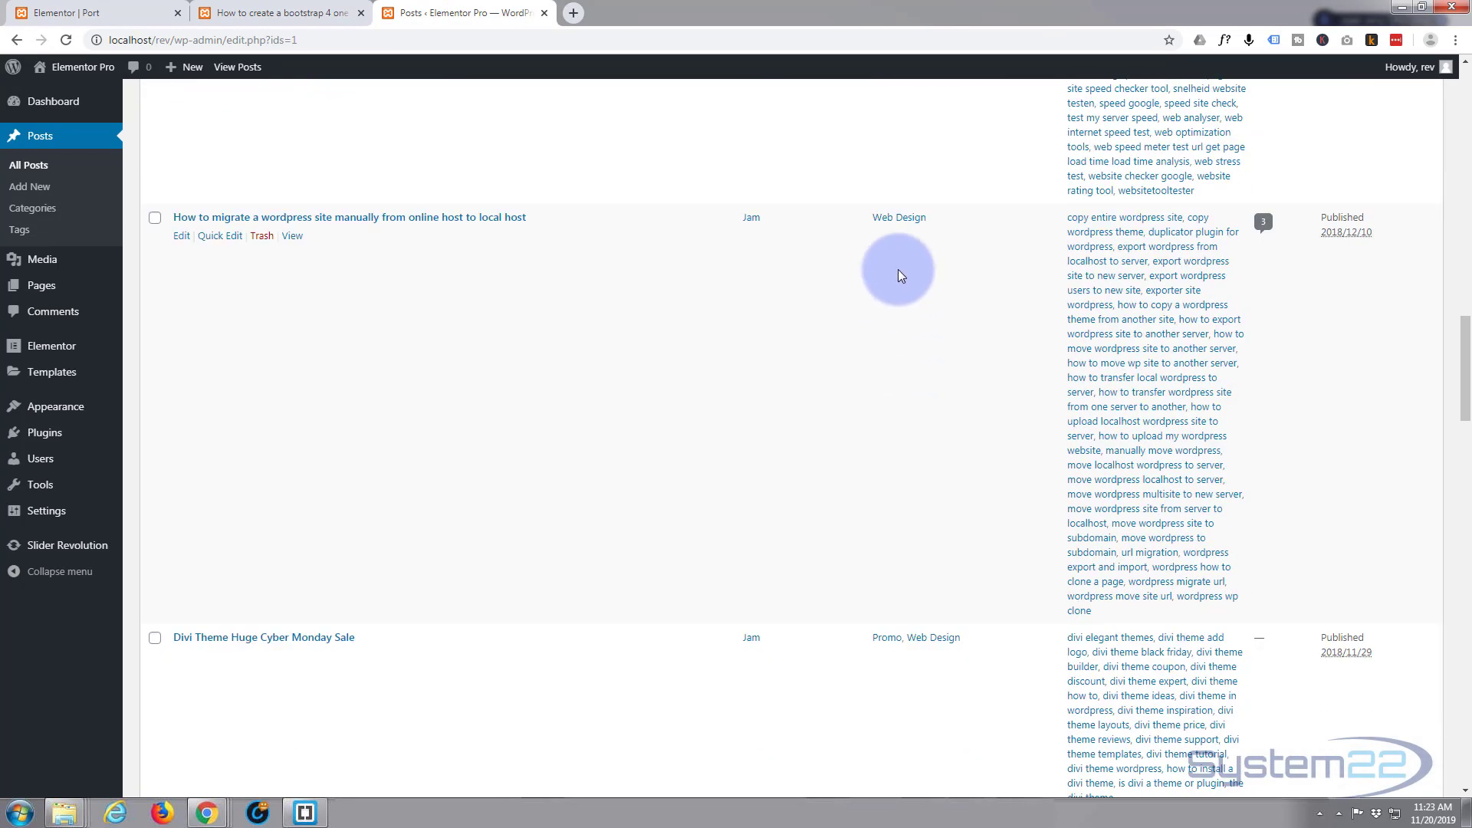
pyautogui.scroll(-6, 930, 654)
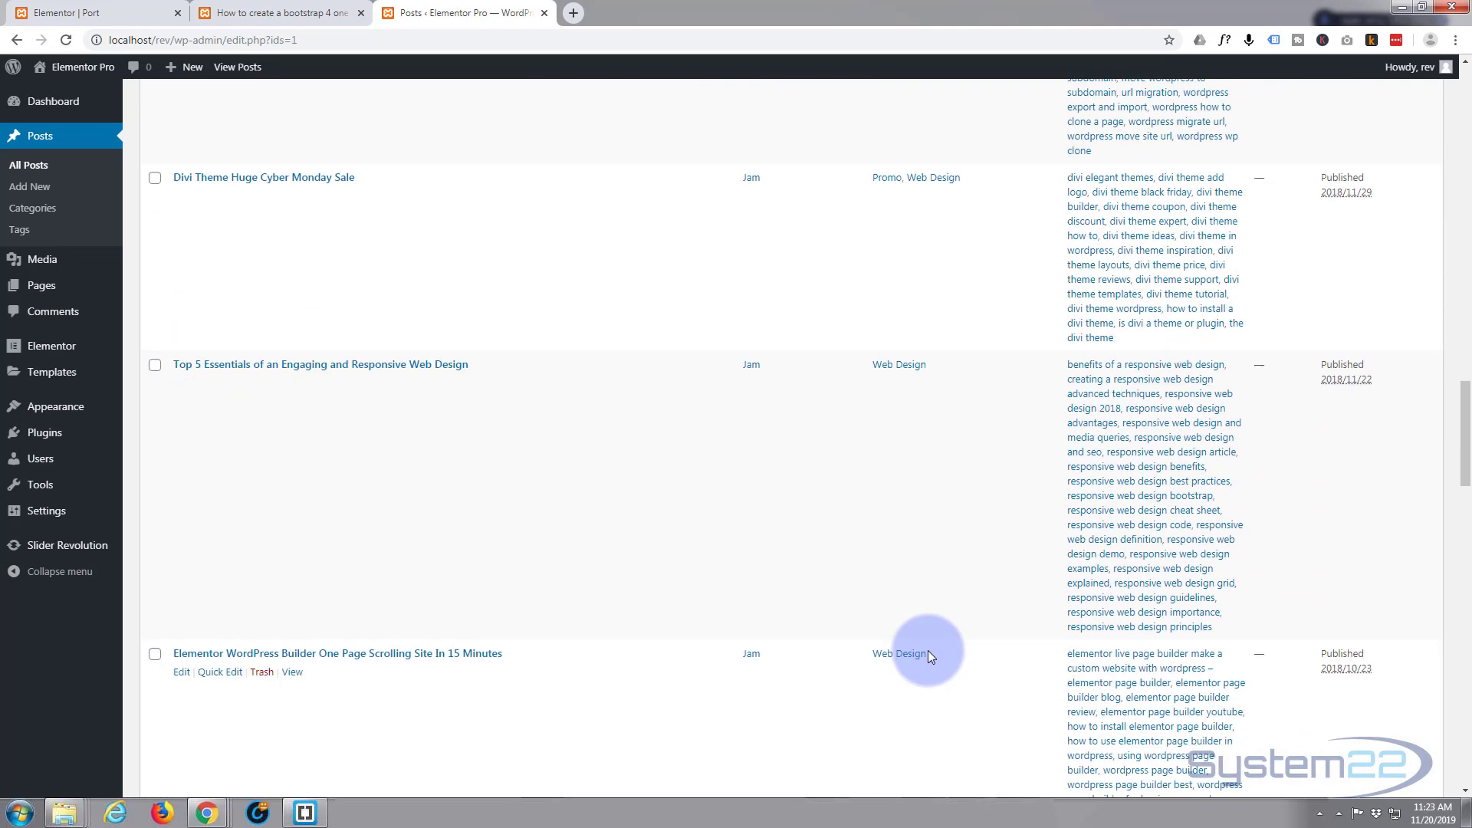
pyautogui.scroll(-4, 870, 675)
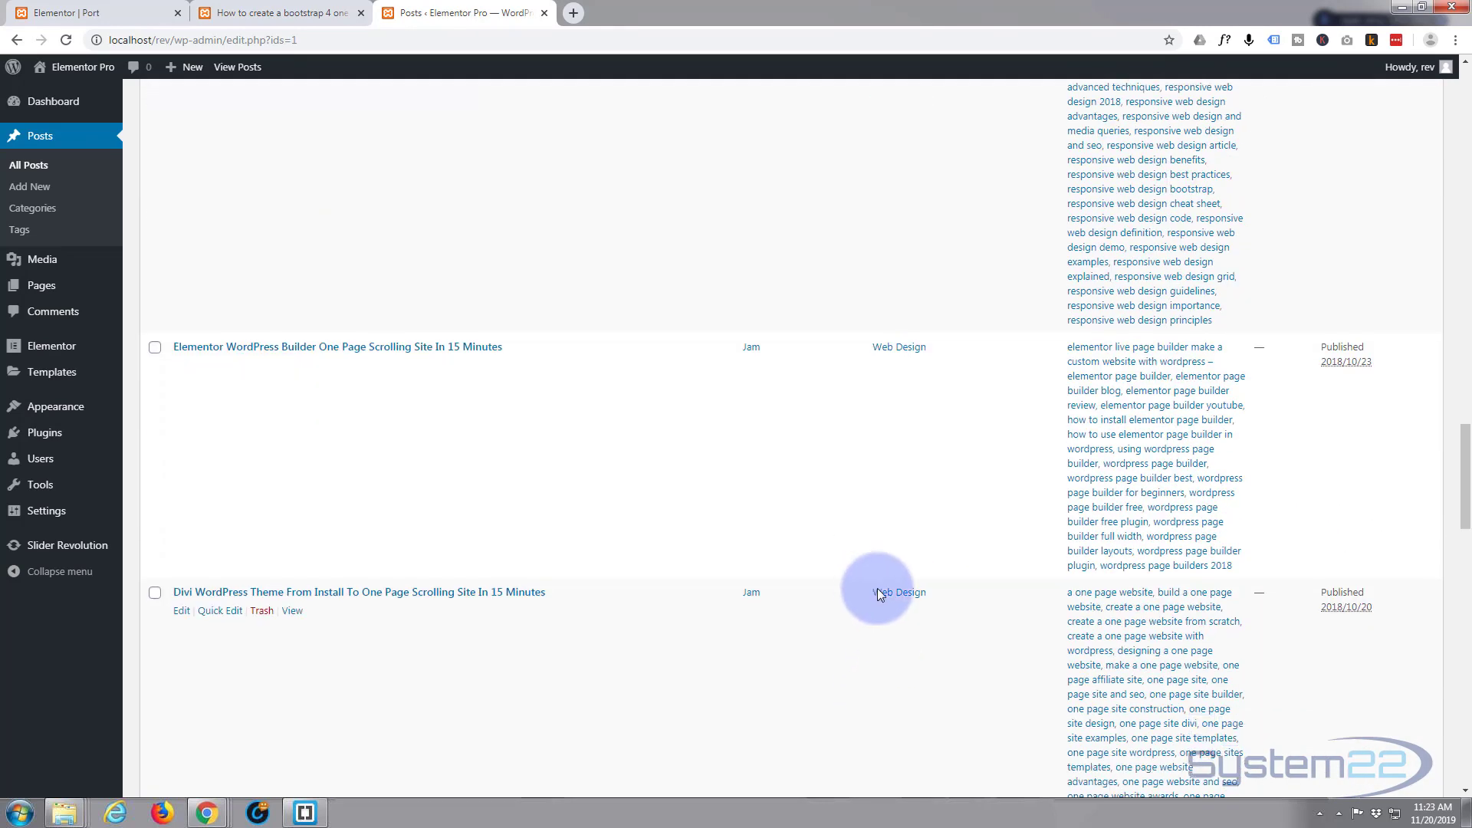
pyautogui.scroll(-4, 877, 638)
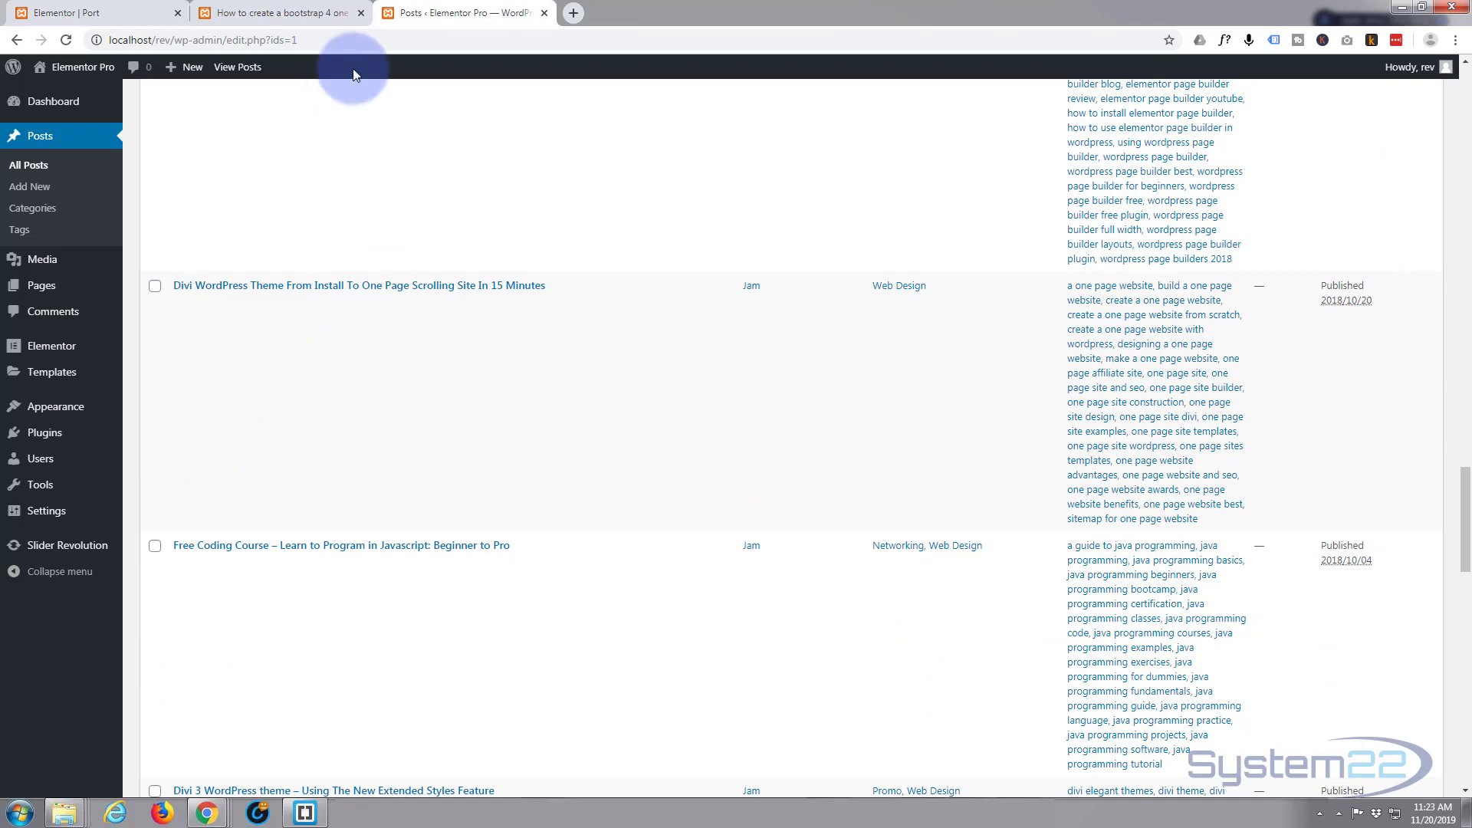
pyautogui.click(253, 13)
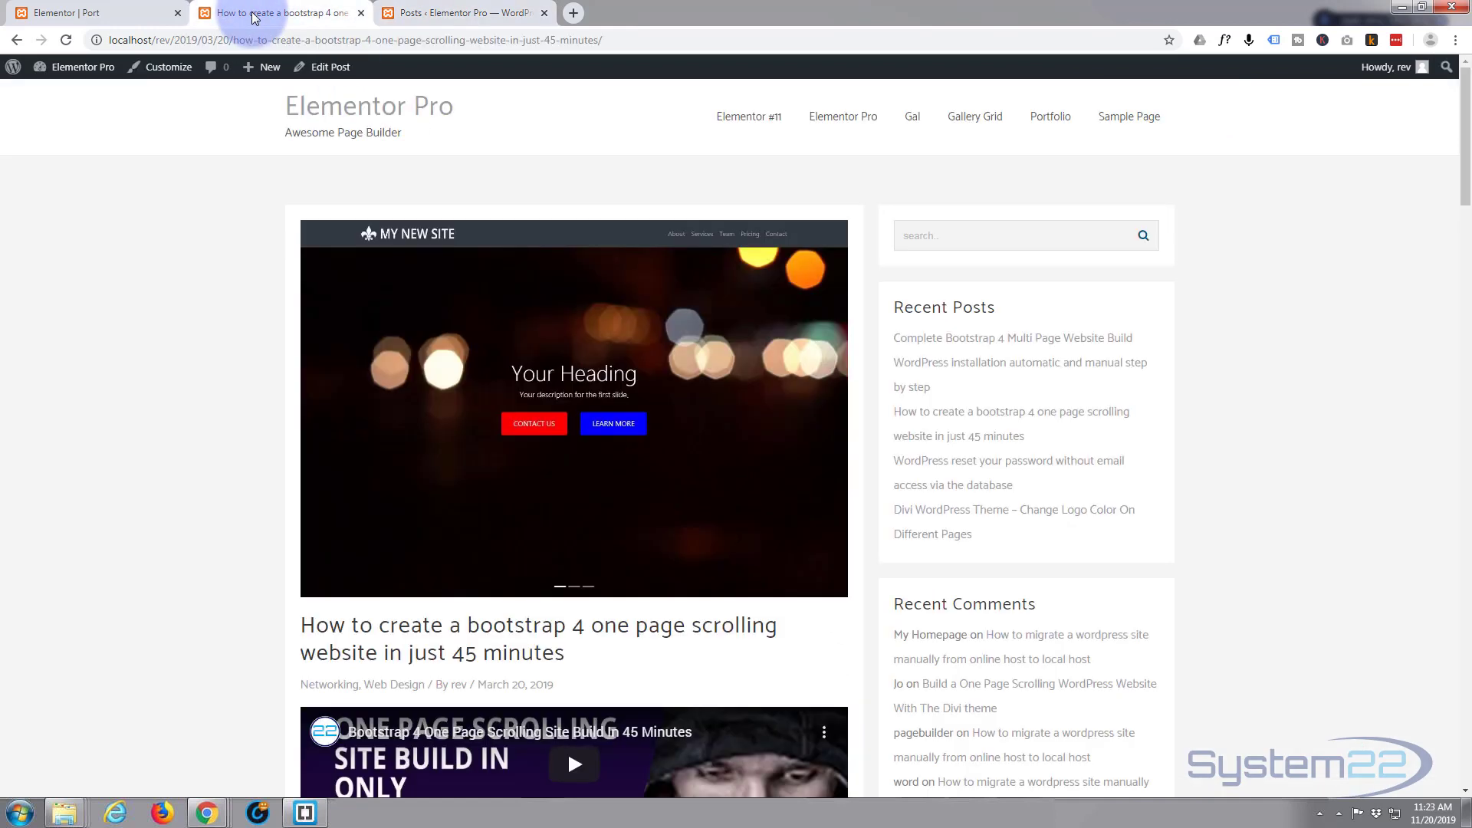
# Step: Back in the editor, test the Networking filter and return to All
pyautogui.click(97, 16)
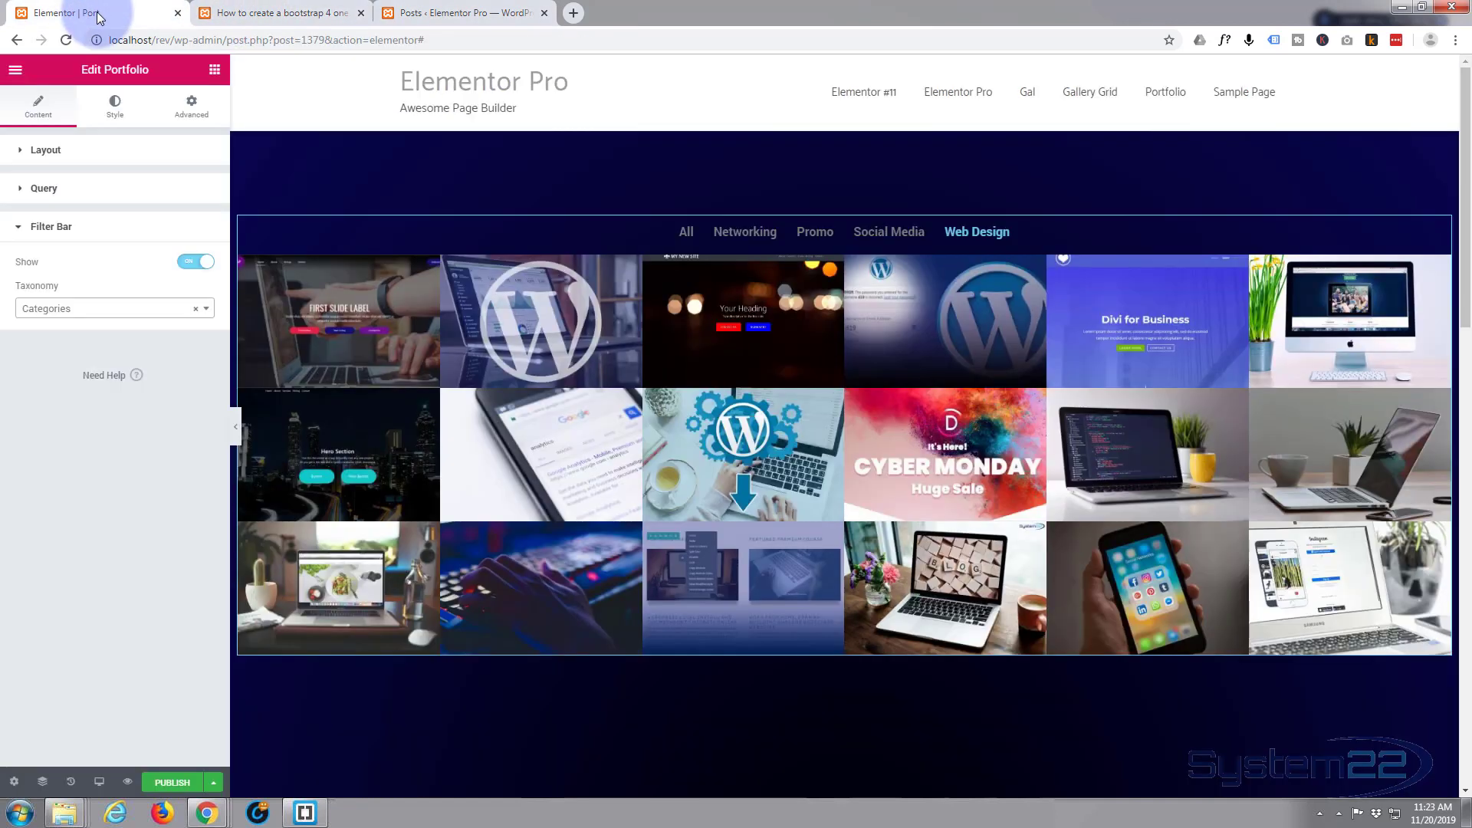
pyautogui.click(744, 233)
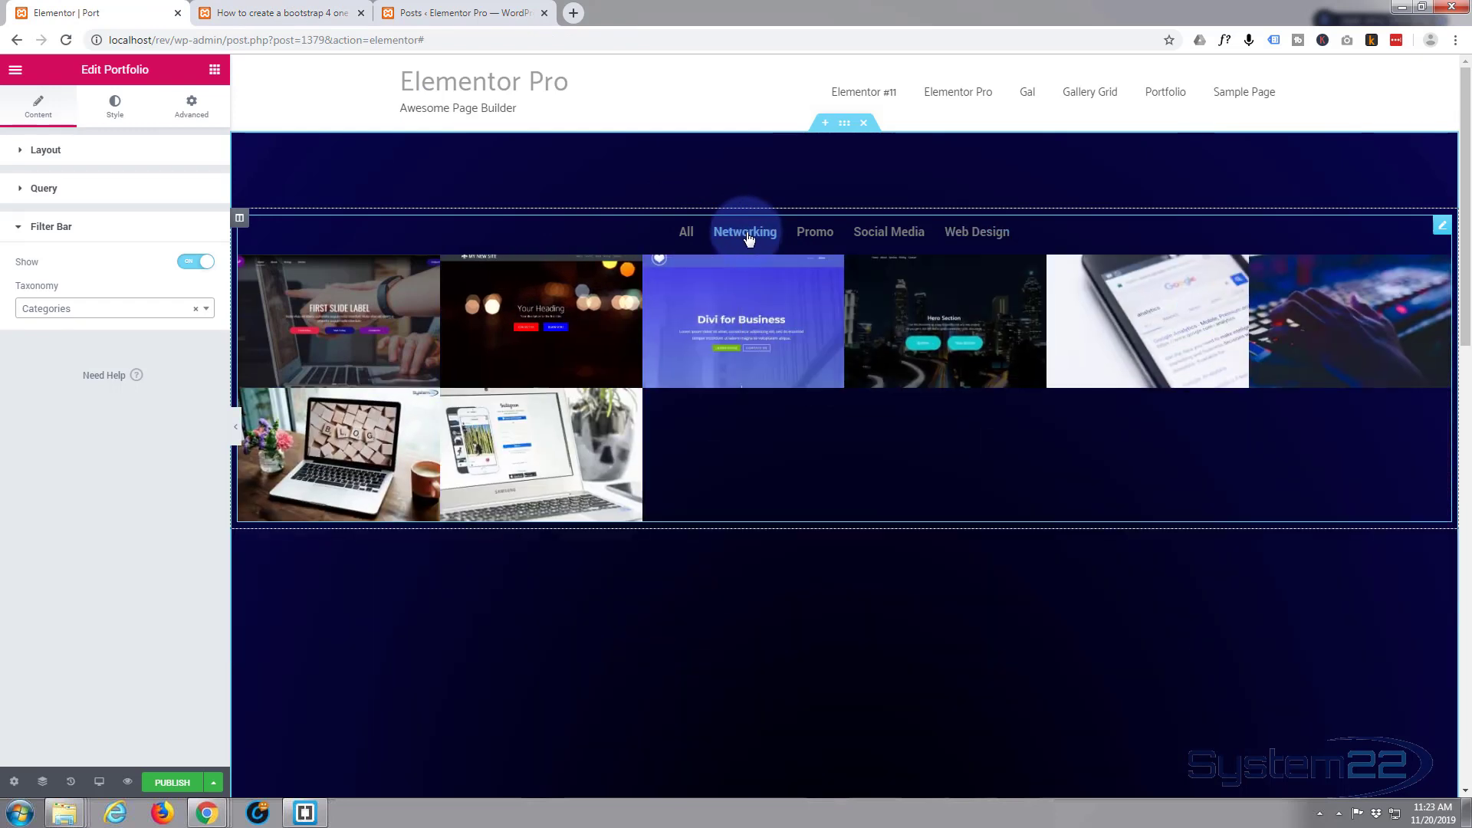
pyautogui.click(687, 233)
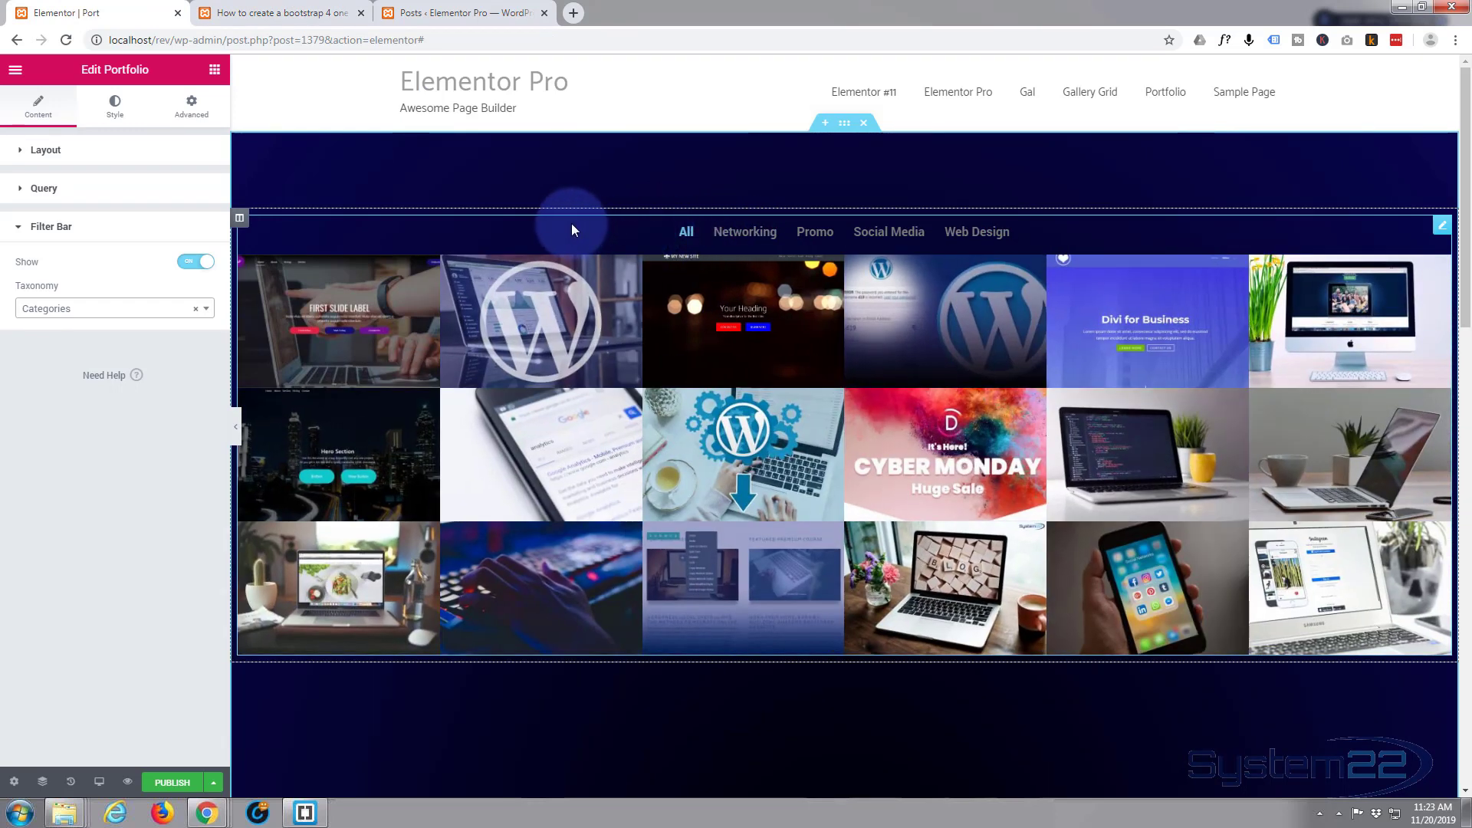
# Step: Set the portfolio's Columns Gap and Rows Gap both to 0
pyautogui.click(113, 104)
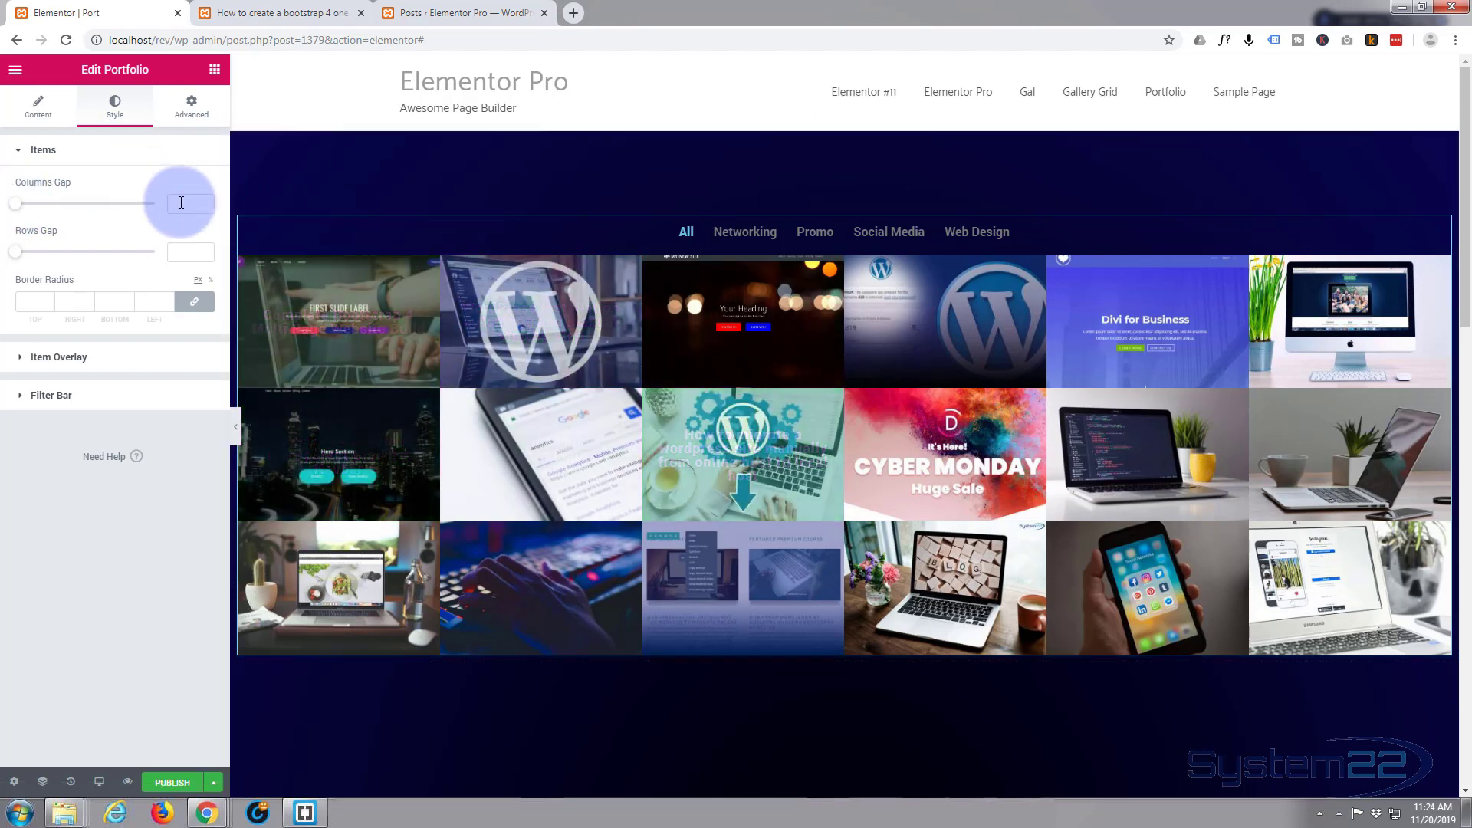
pyautogui.moveTo(15, 206); pyautogui.dragTo(62, 266)
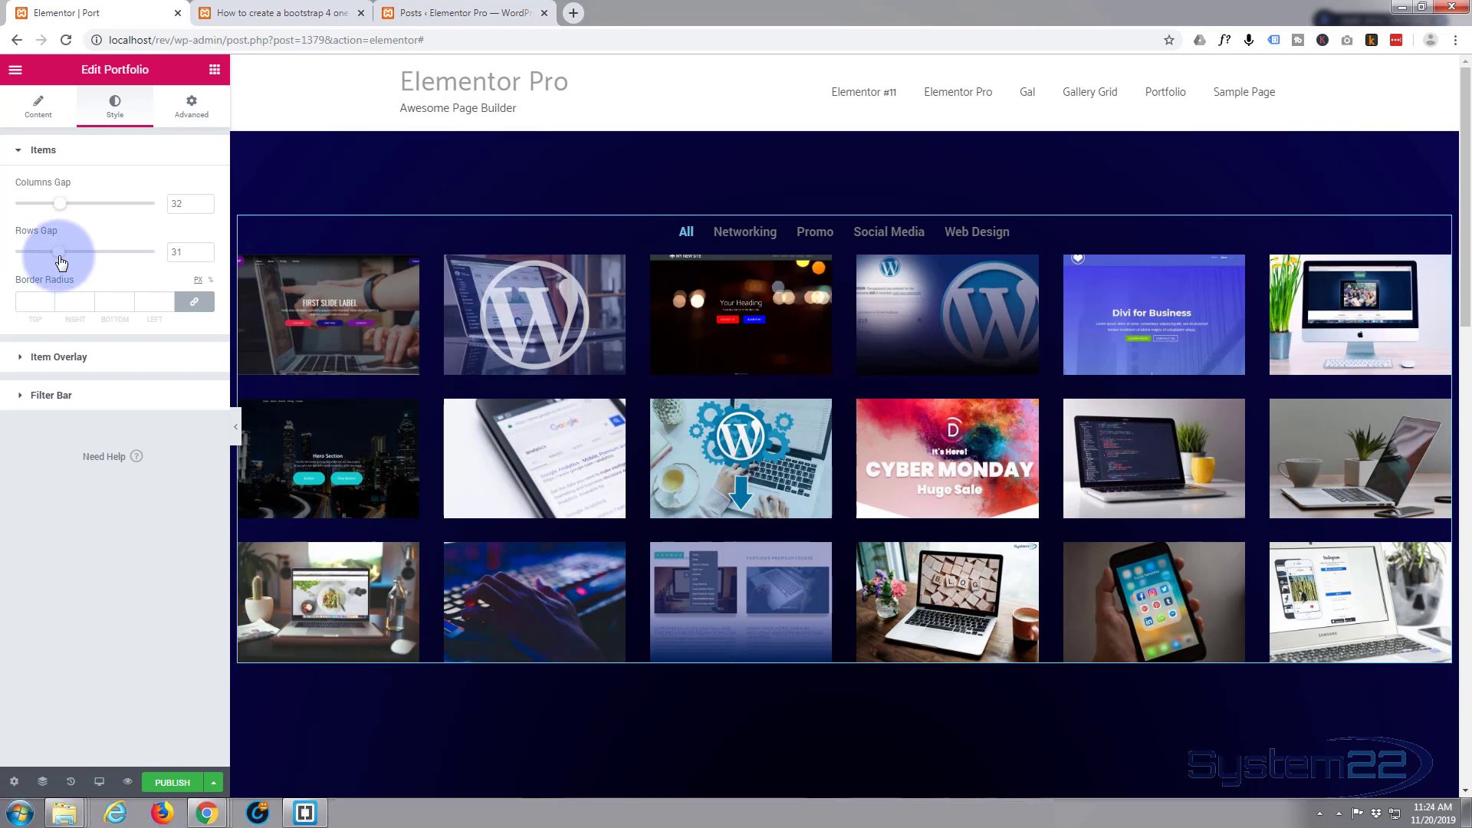
pyautogui.moveTo(48, 269); pyautogui.dragTo(28, 258)
pyautogui.moveTo(26, 258); pyautogui.dragTo(11, 253)
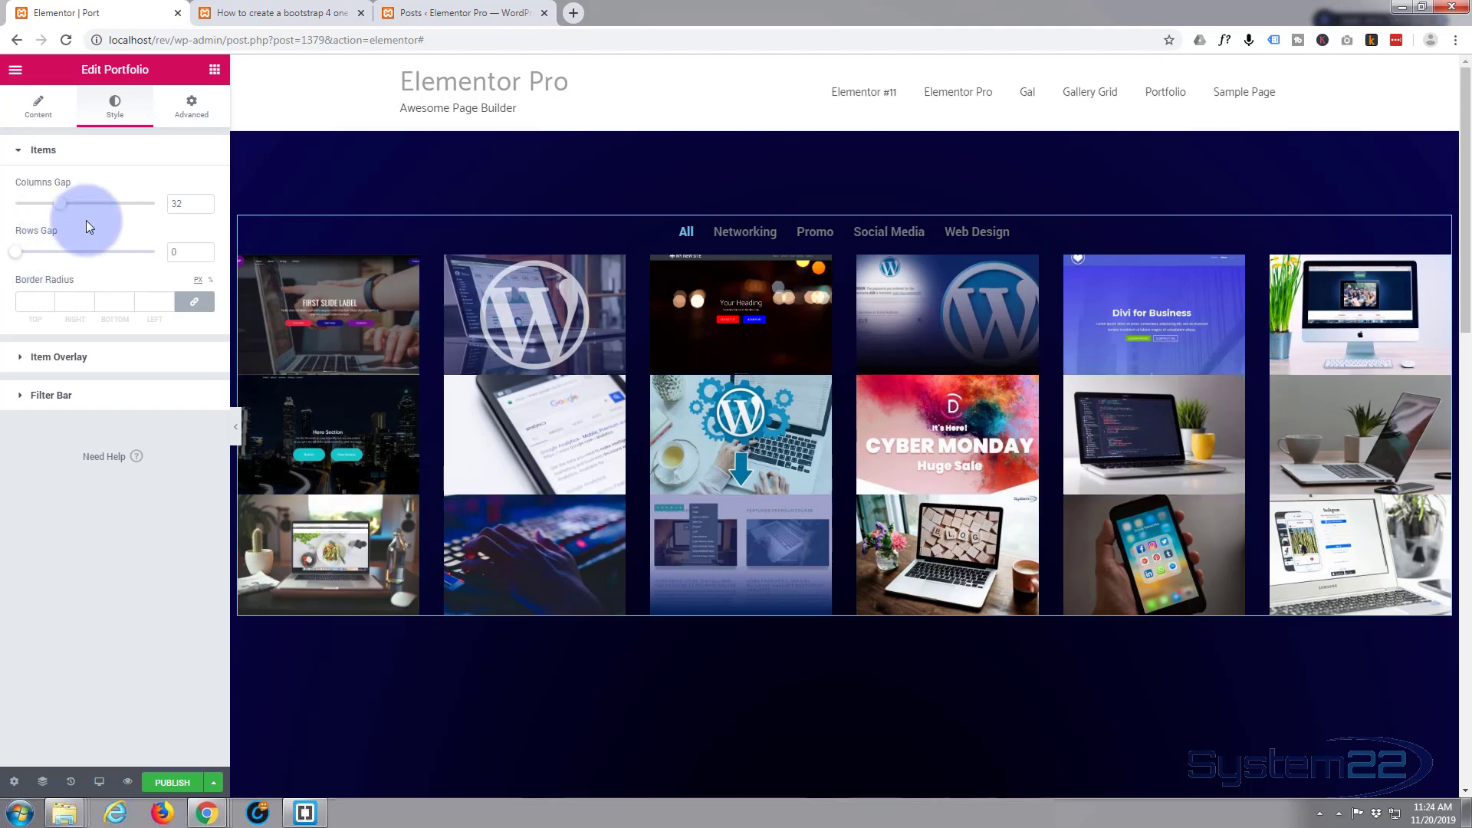
pyautogui.moveTo(59, 203); pyautogui.dragTo(15, 204)
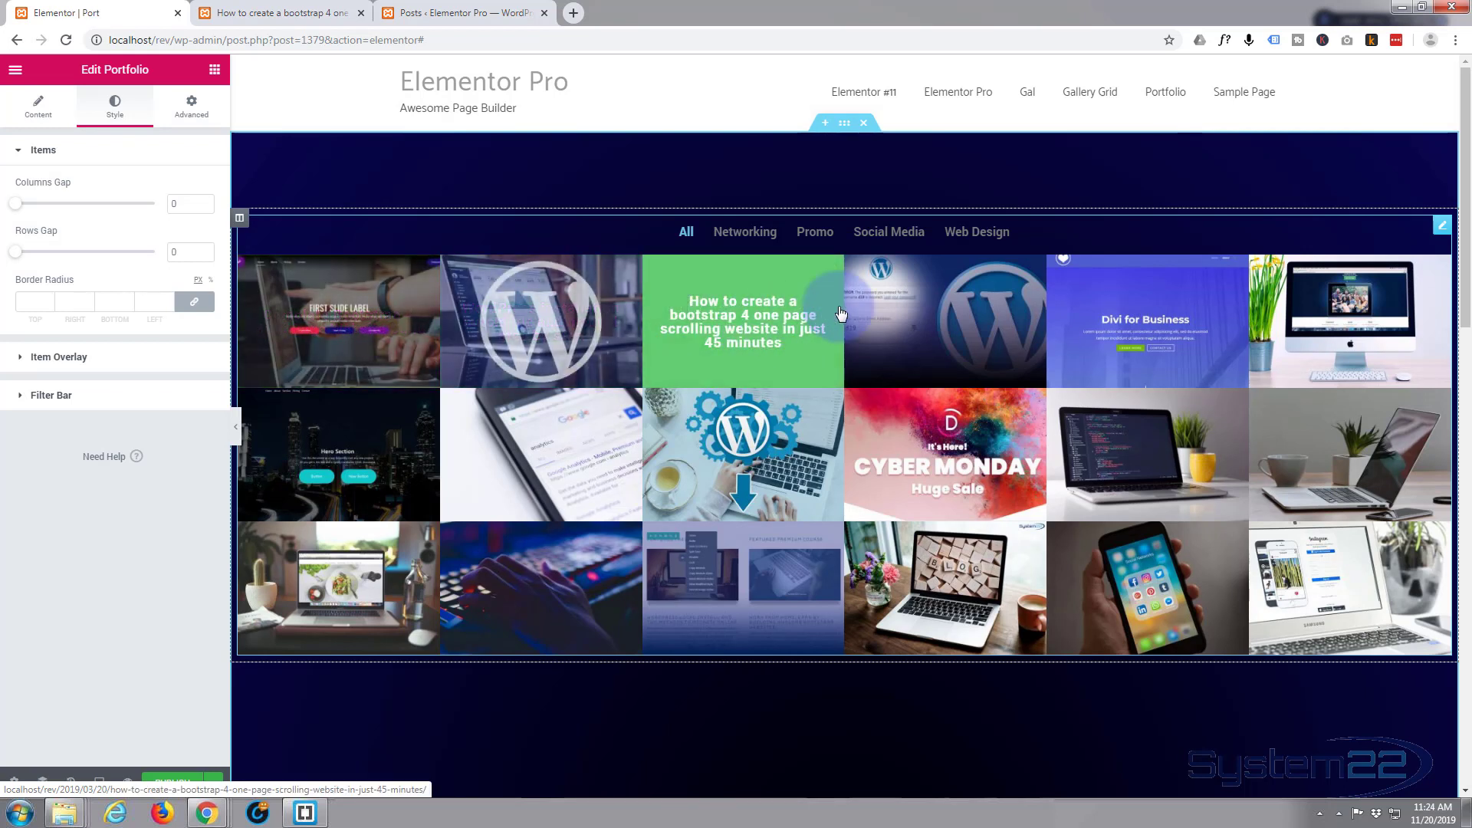
# Step: Make the item overlay background dark blue #2e2263, semi-transparent at about 0.7 opacity
pyautogui.click(20, 359)
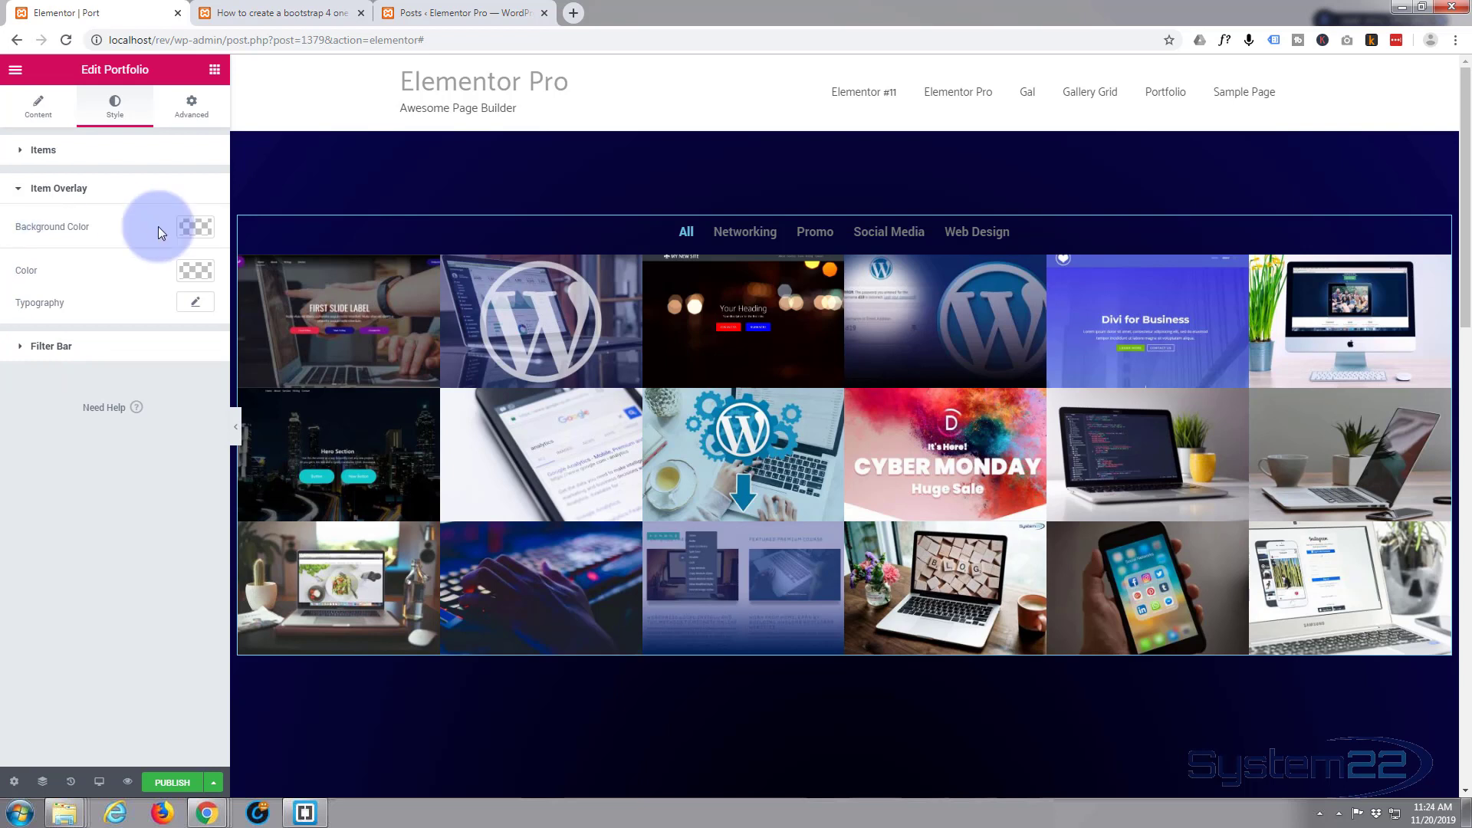
pyautogui.click(191, 228)
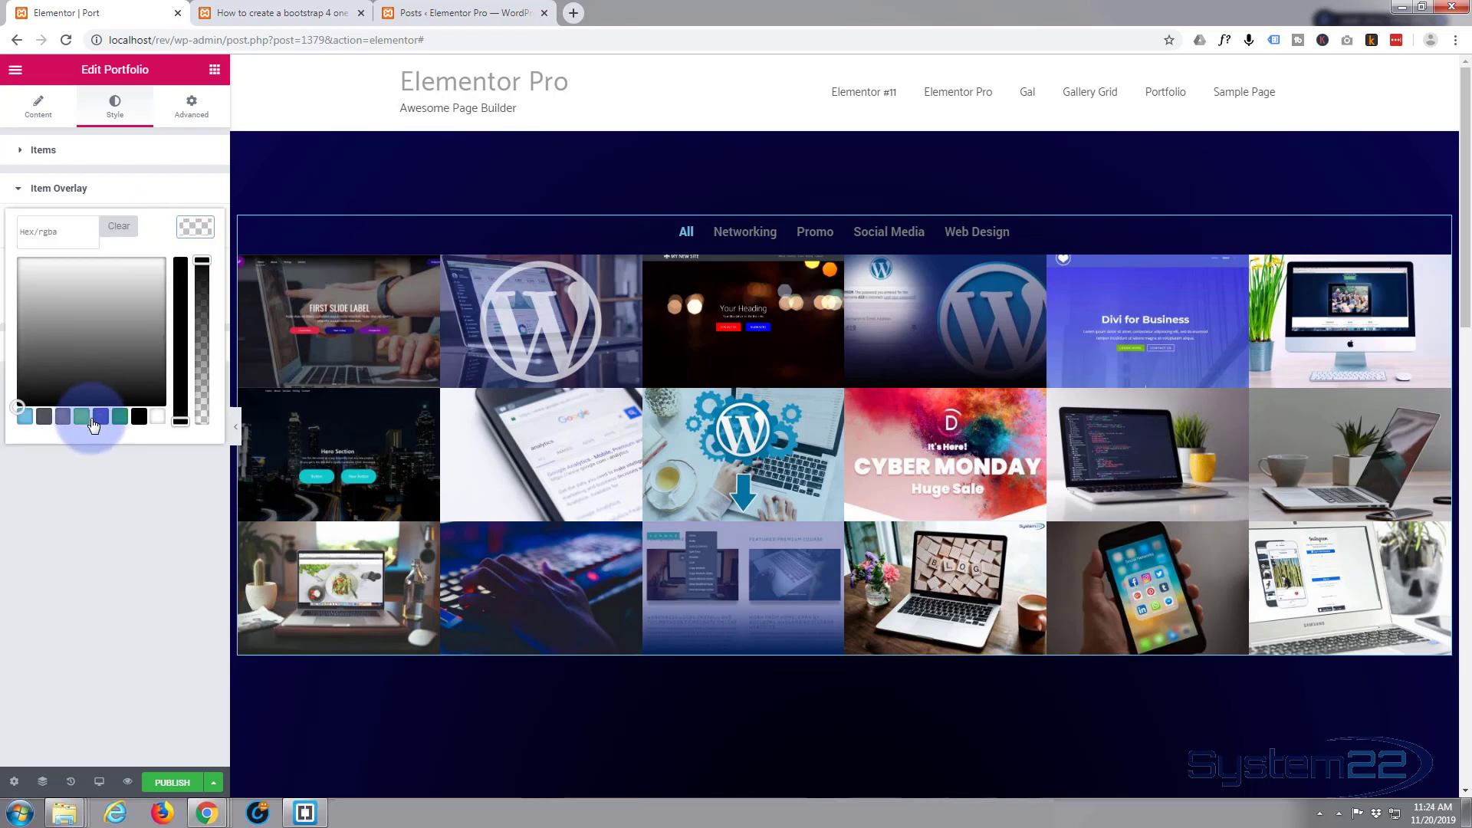
pyautogui.click(101, 416)
pyautogui.click(114, 306)
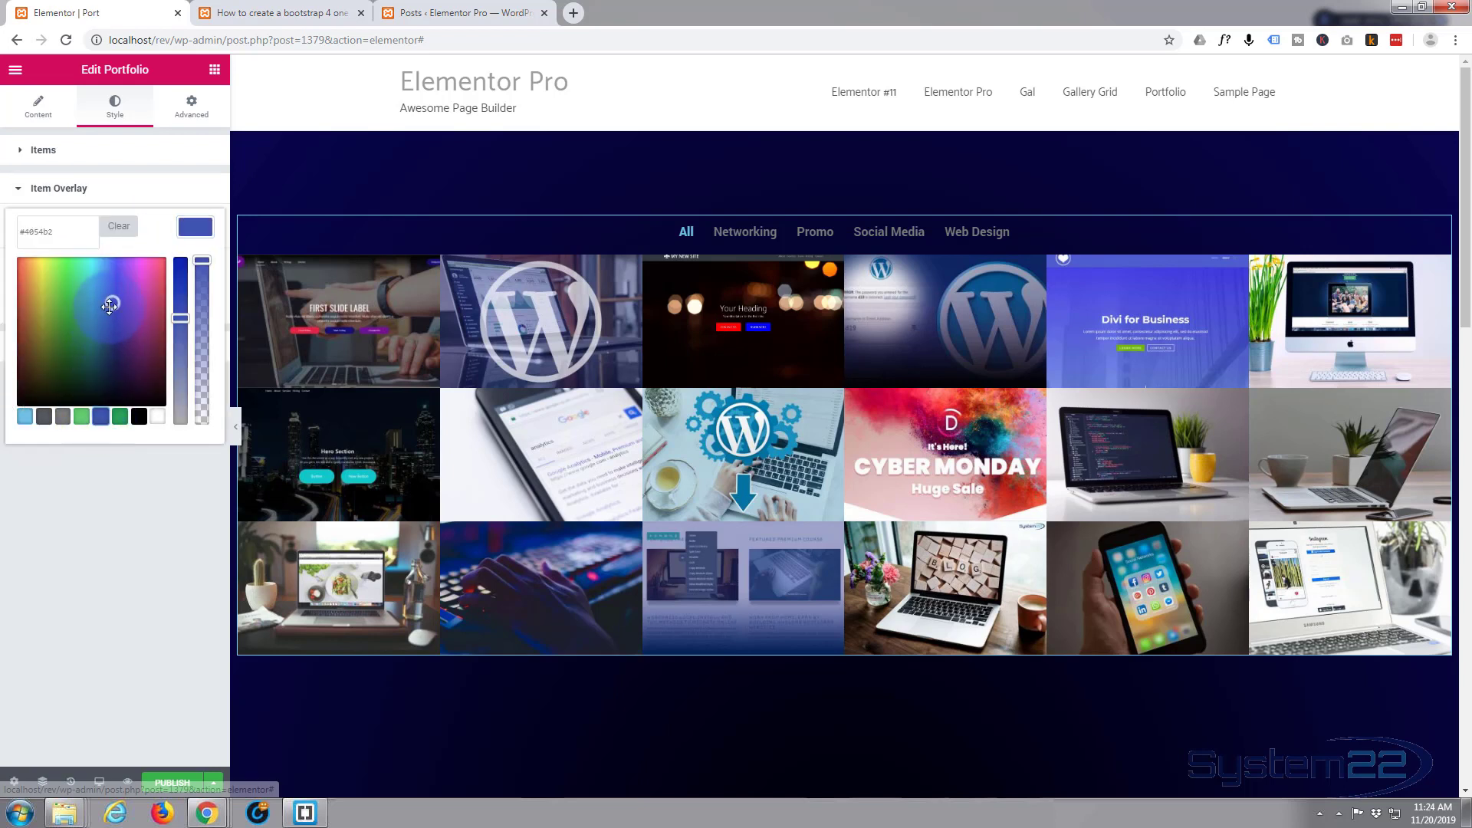
pyautogui.moveTo(116, 306); pyautogui.dragTo(123, 354)
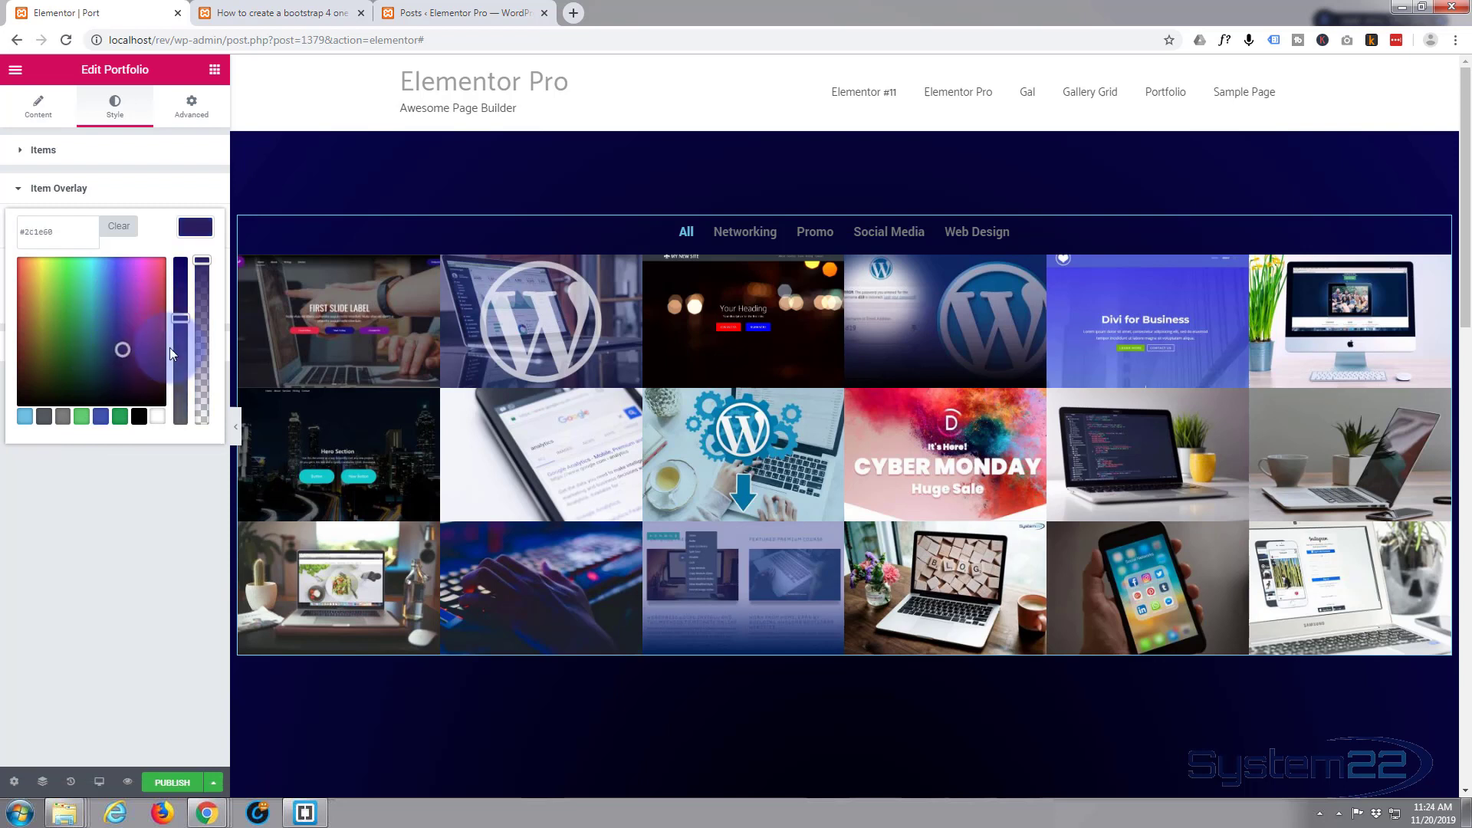
pyautogui.moveTo(344, 346)
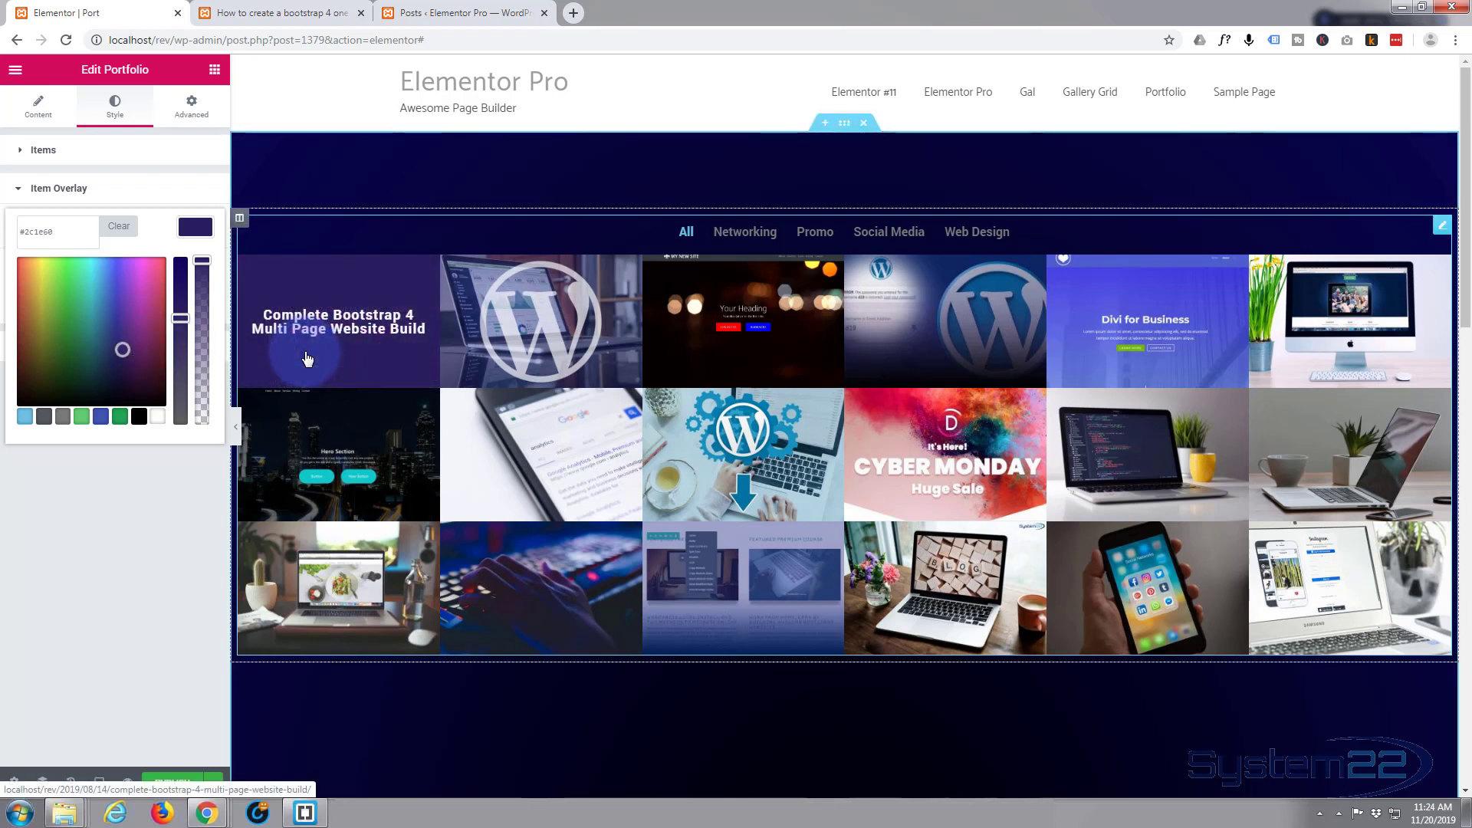
pyautogui.click(200, 261)
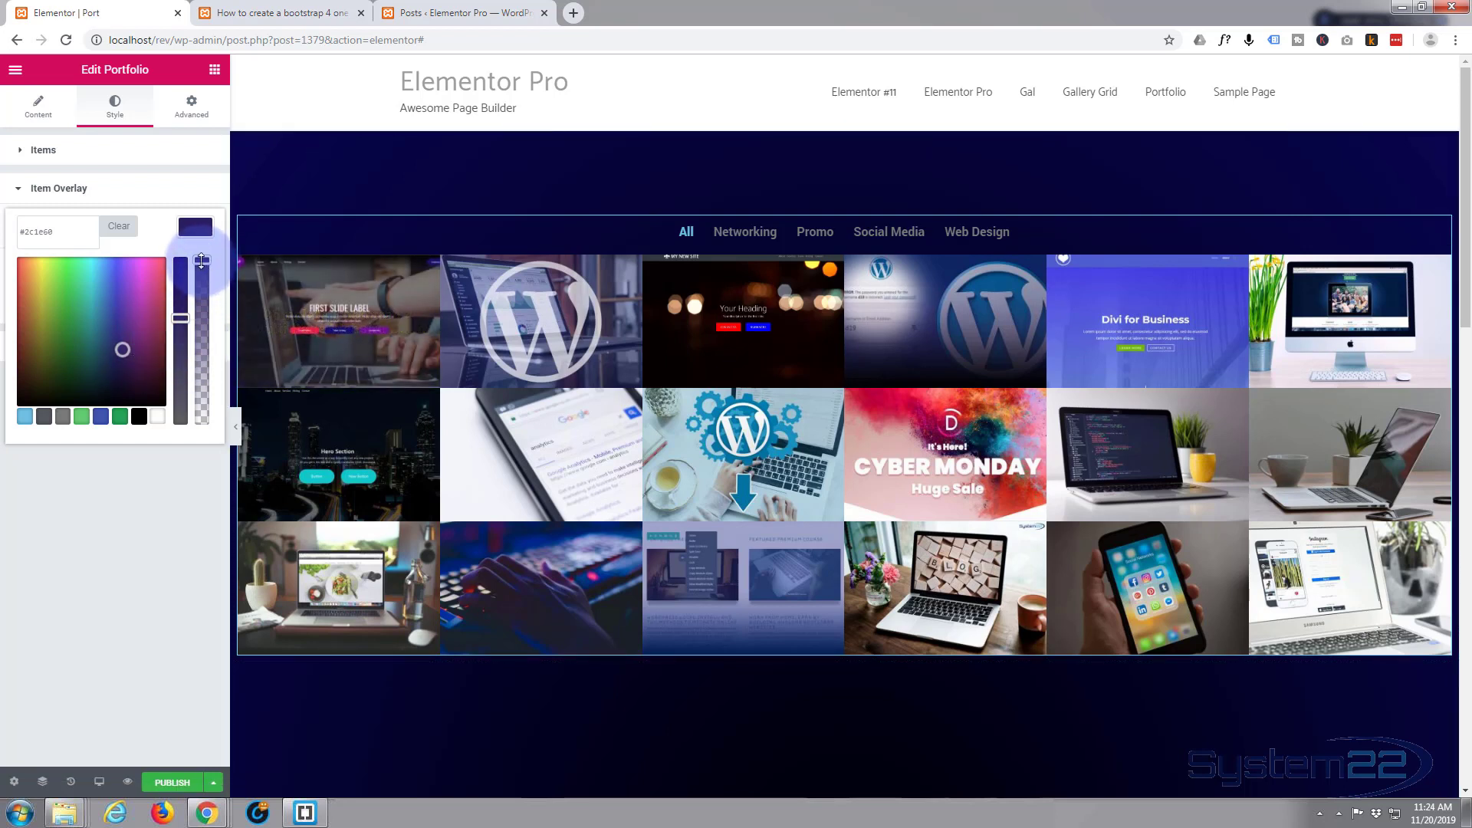
pyautogui.moveTo(201, 260); pyautogui.dragTo(198, 312)
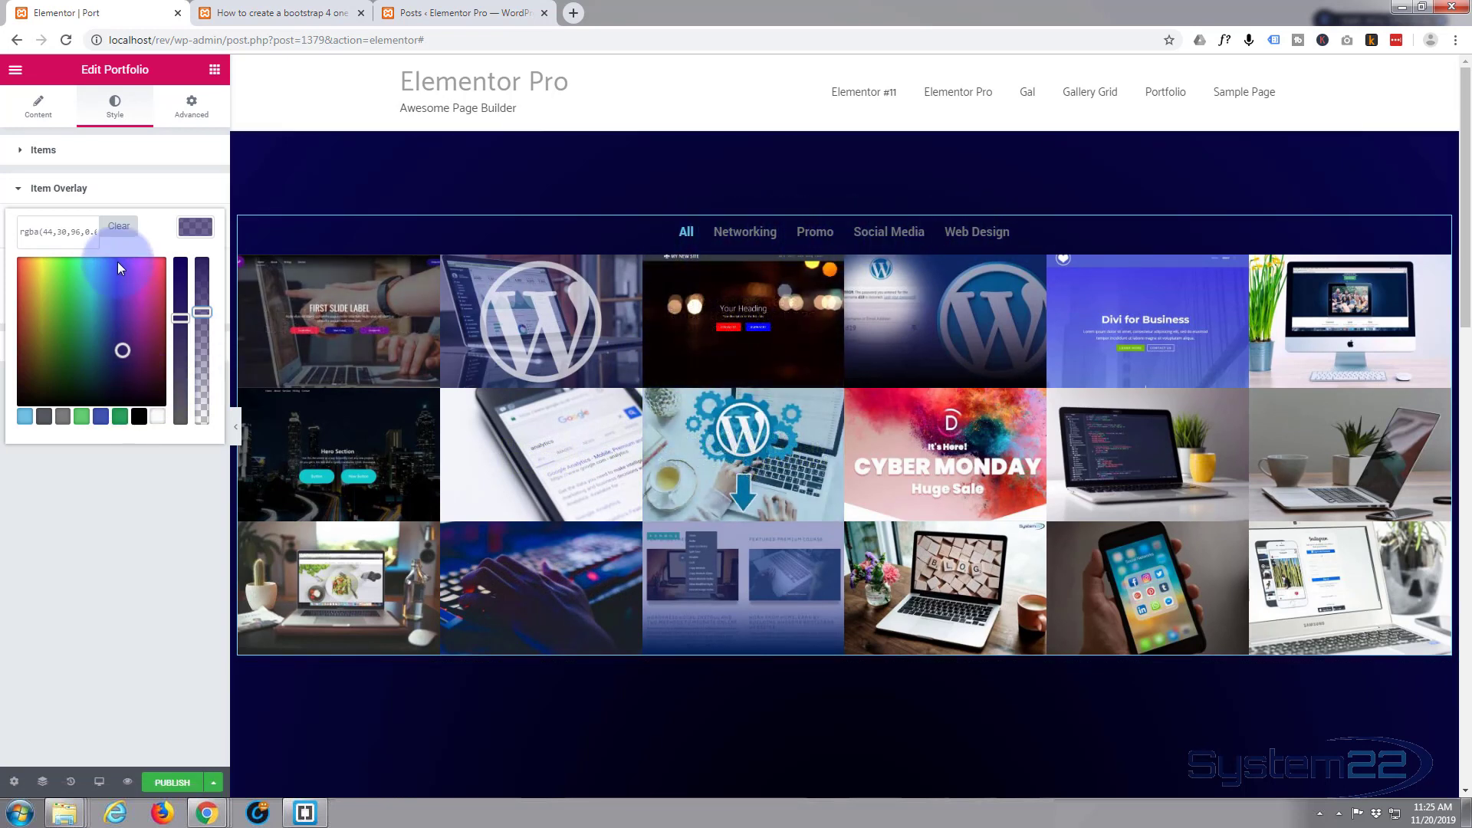
pyautogui.click(17, 192)
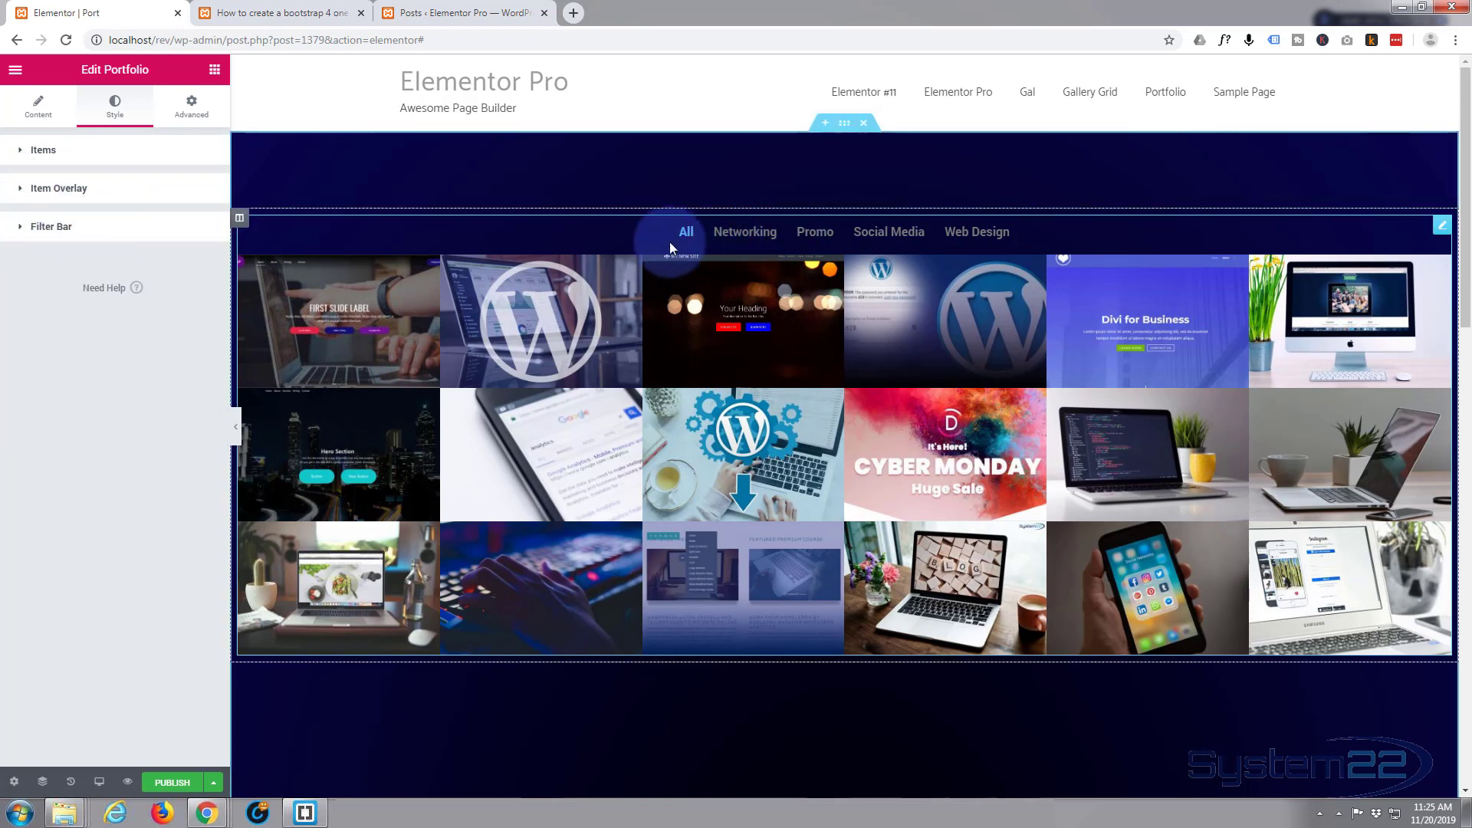
# Step: Set the Filter Bar label color to white and the Active Color to green #61ce70
pyautogui.click(22, 232)
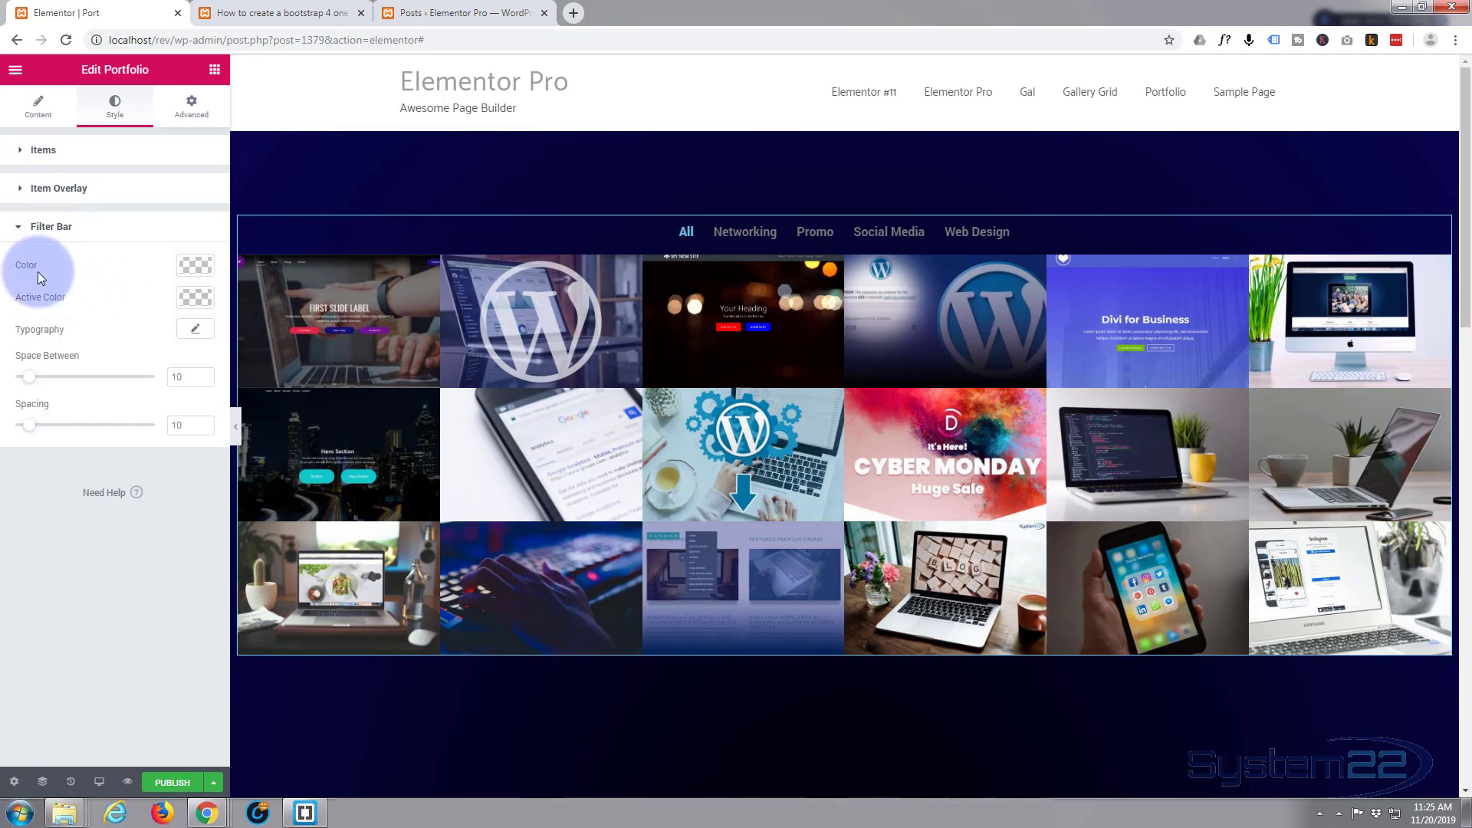
pyautogui.click(203, 266)
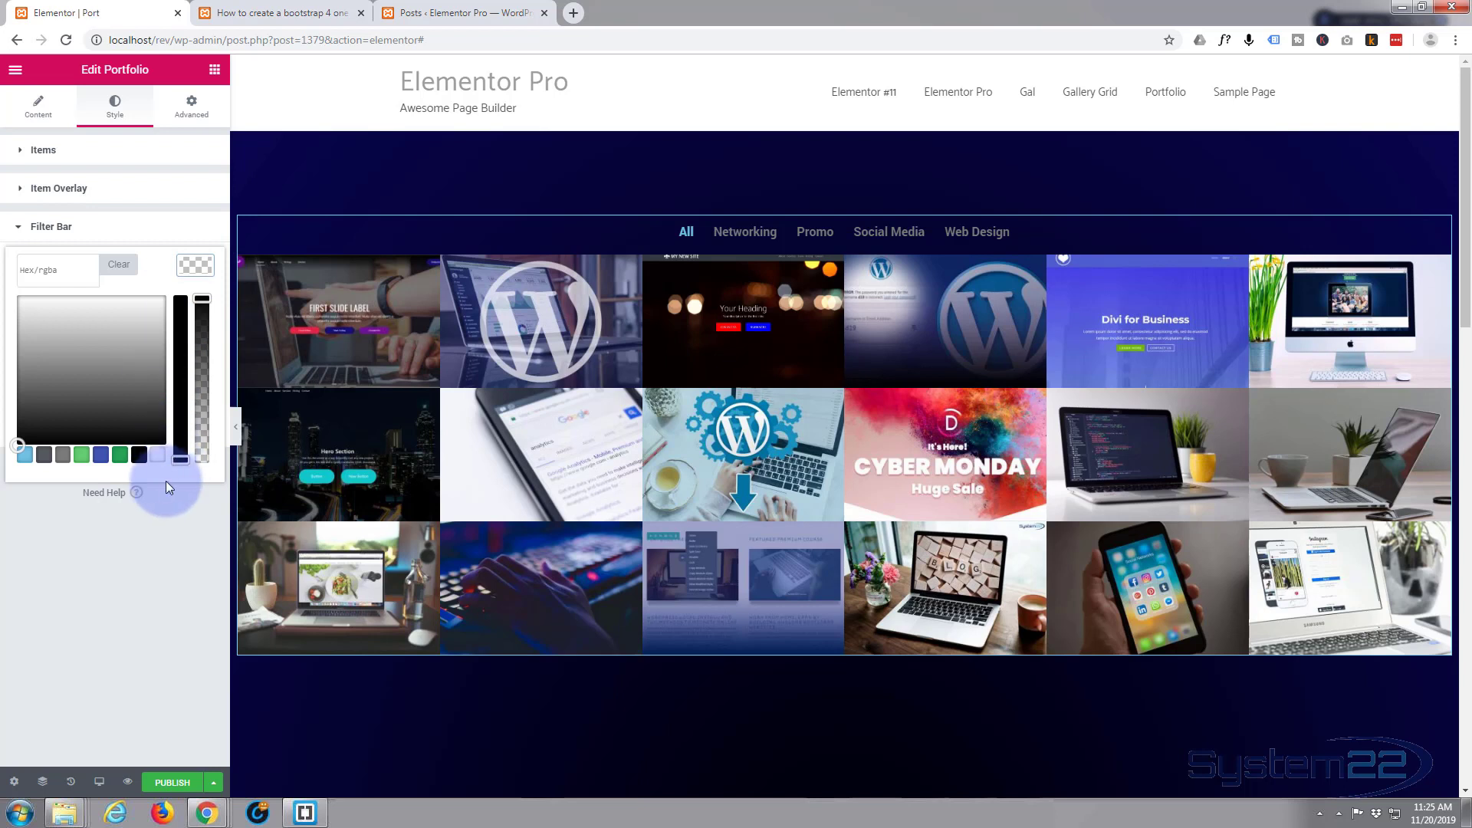
pyautogui.click(158, 455)
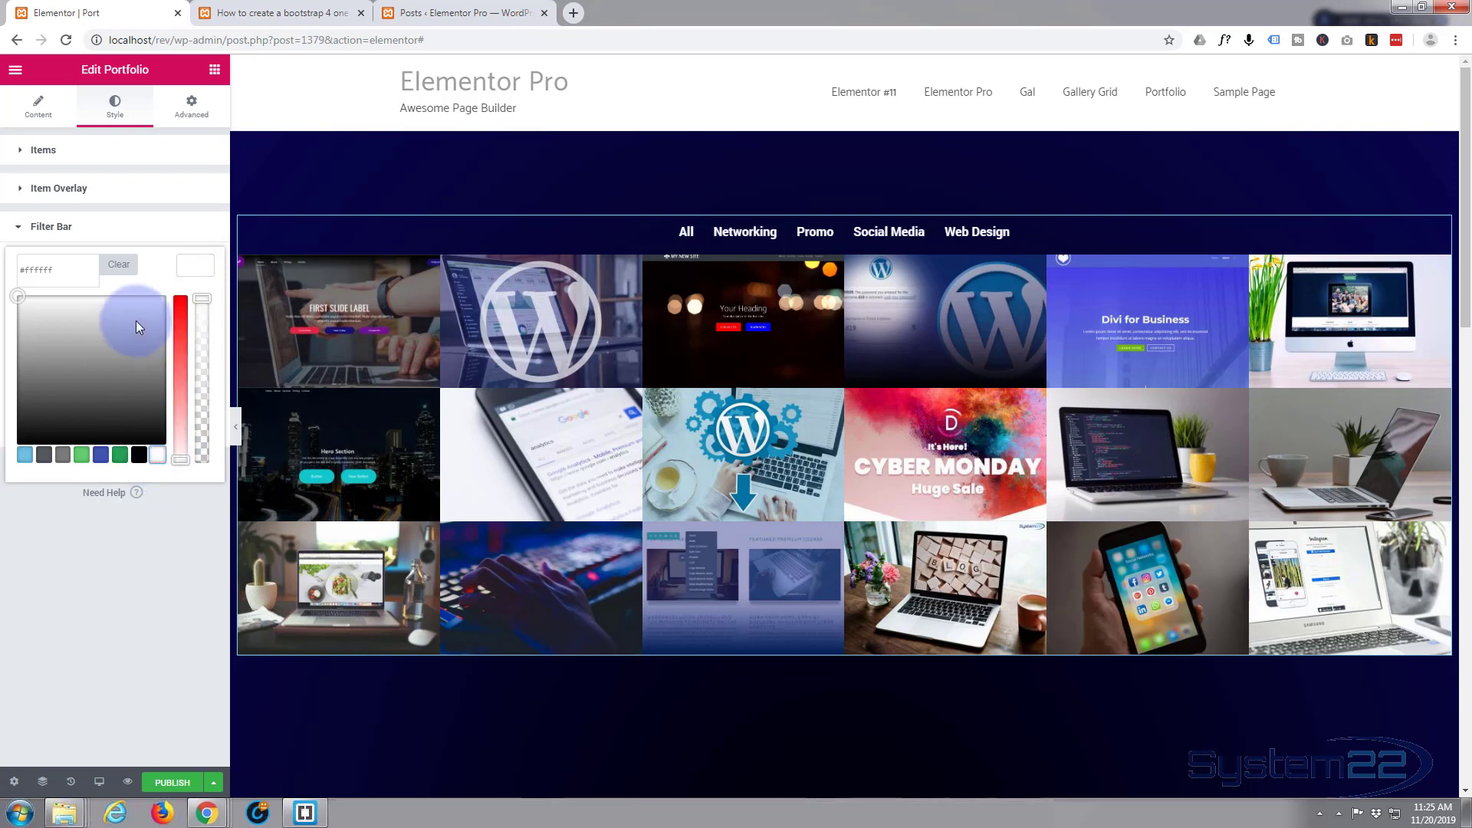
pyautogui.click(181, 261)
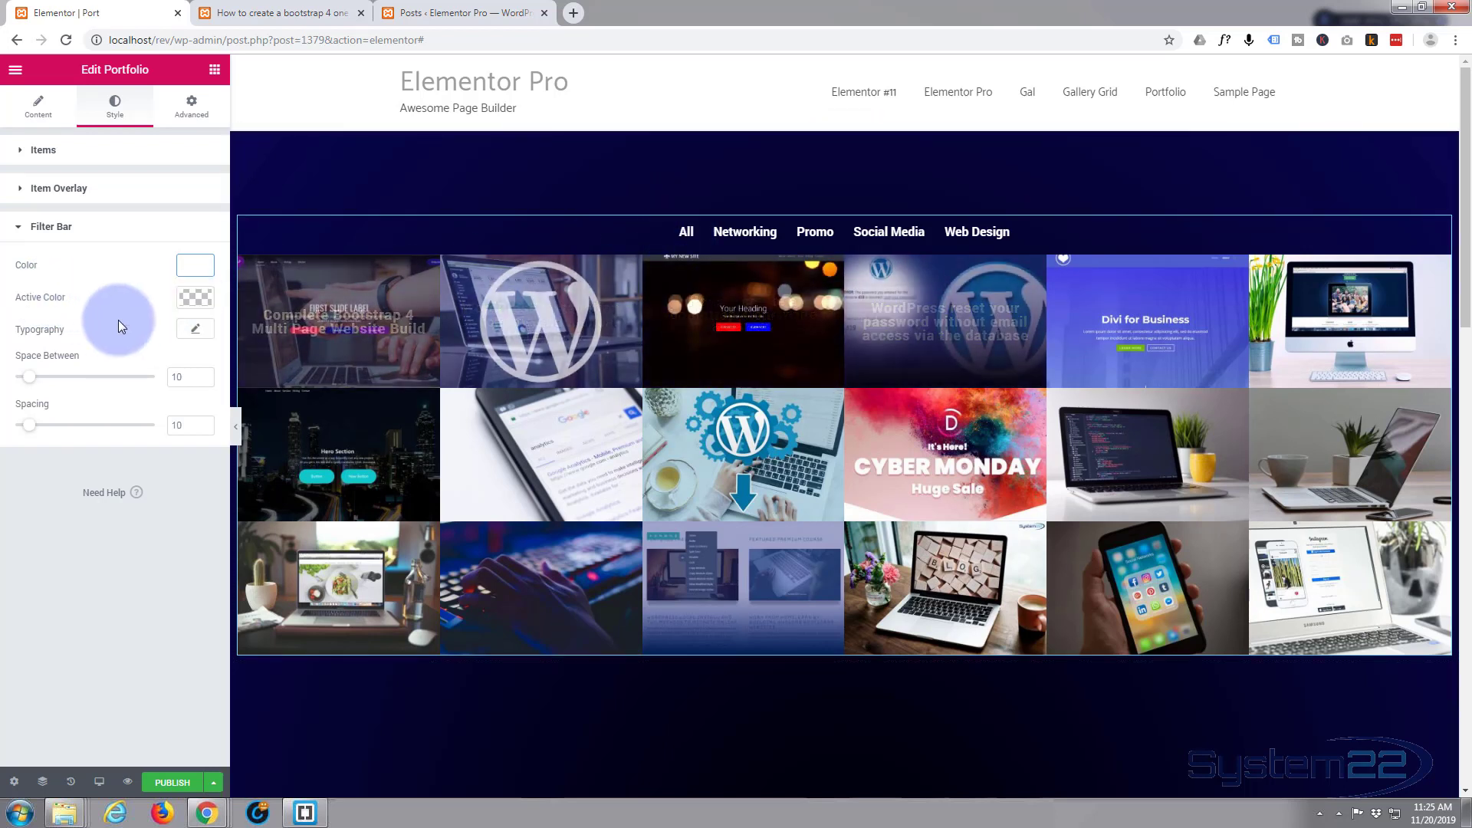
pyautogui.click(190, 297)
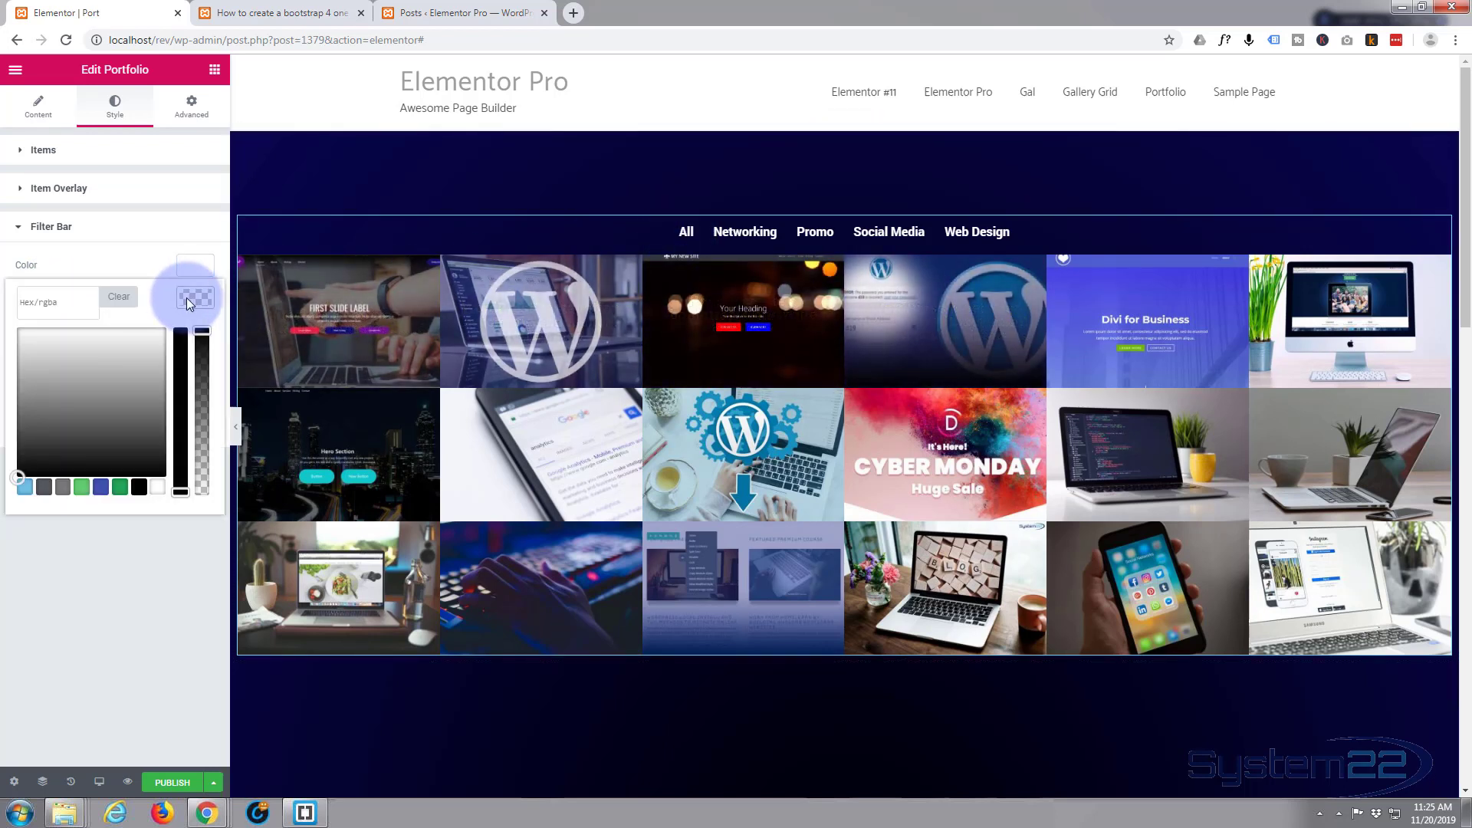
pyautogui.click(82, 488)
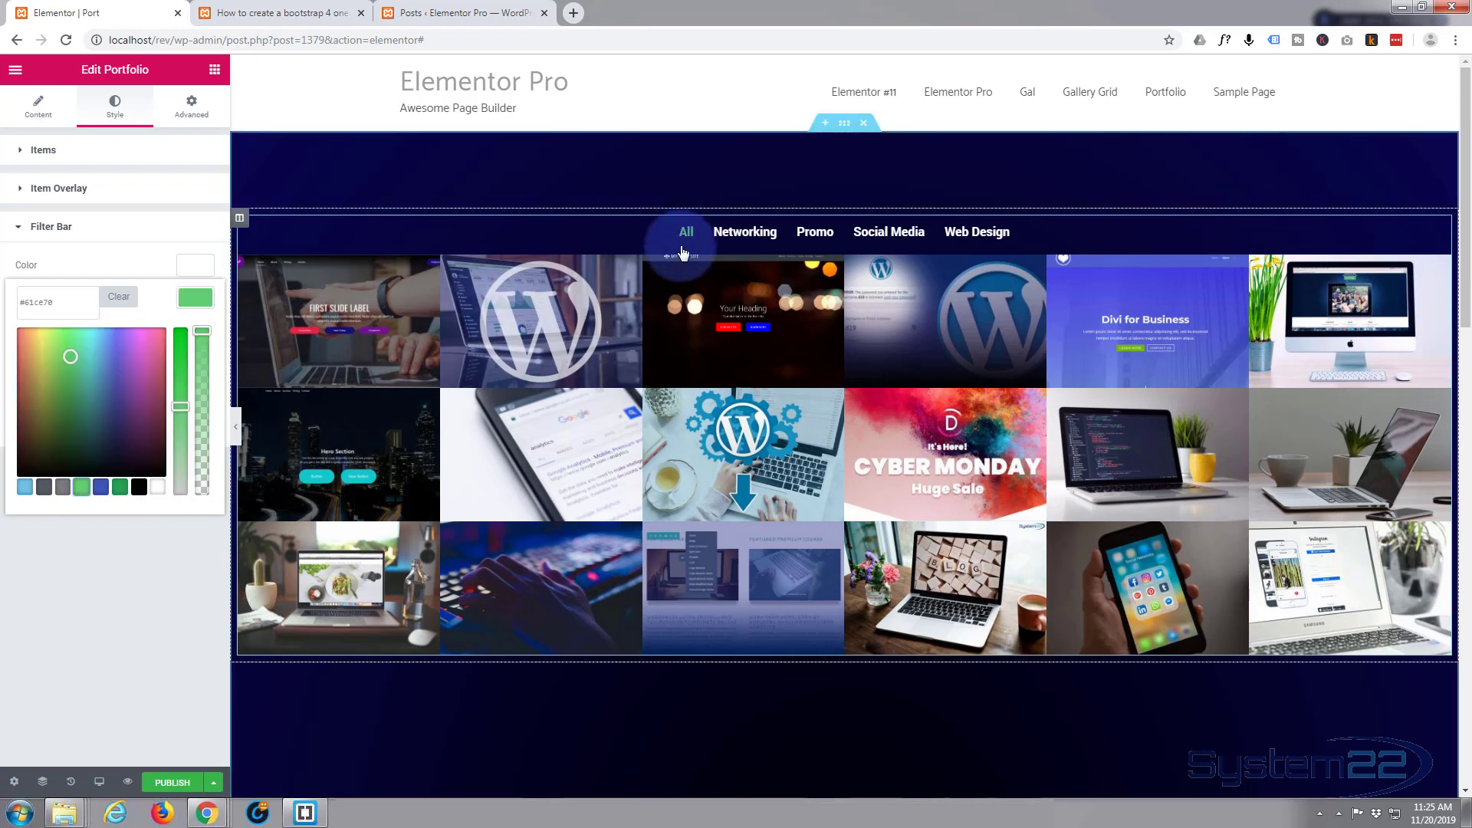
# Step: Preview the Networking, Promo, Social Media and Web Design filters, then return to All
pyautogui.click(757, 235)
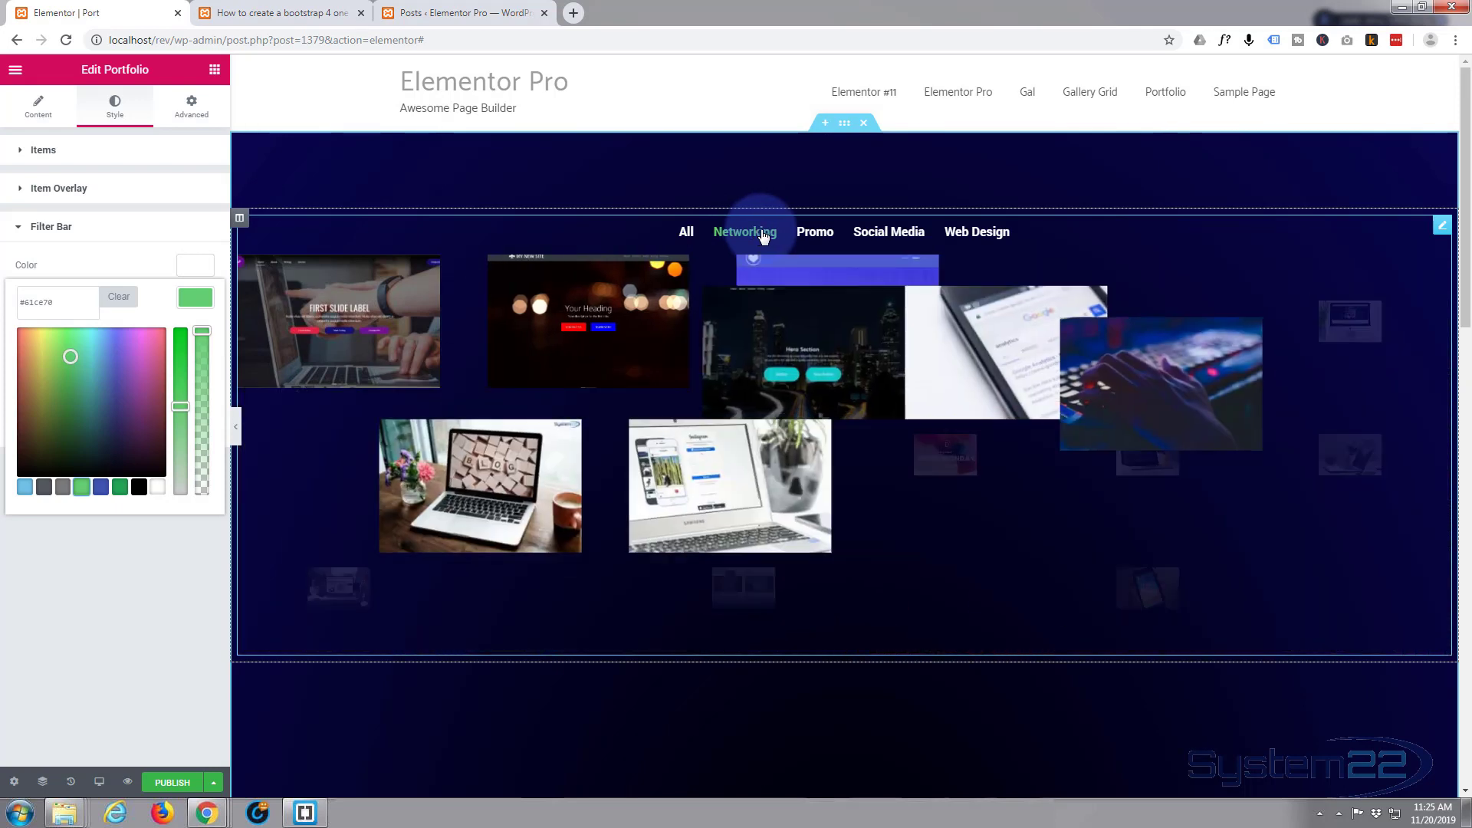
pyautogui.click(817, 233)
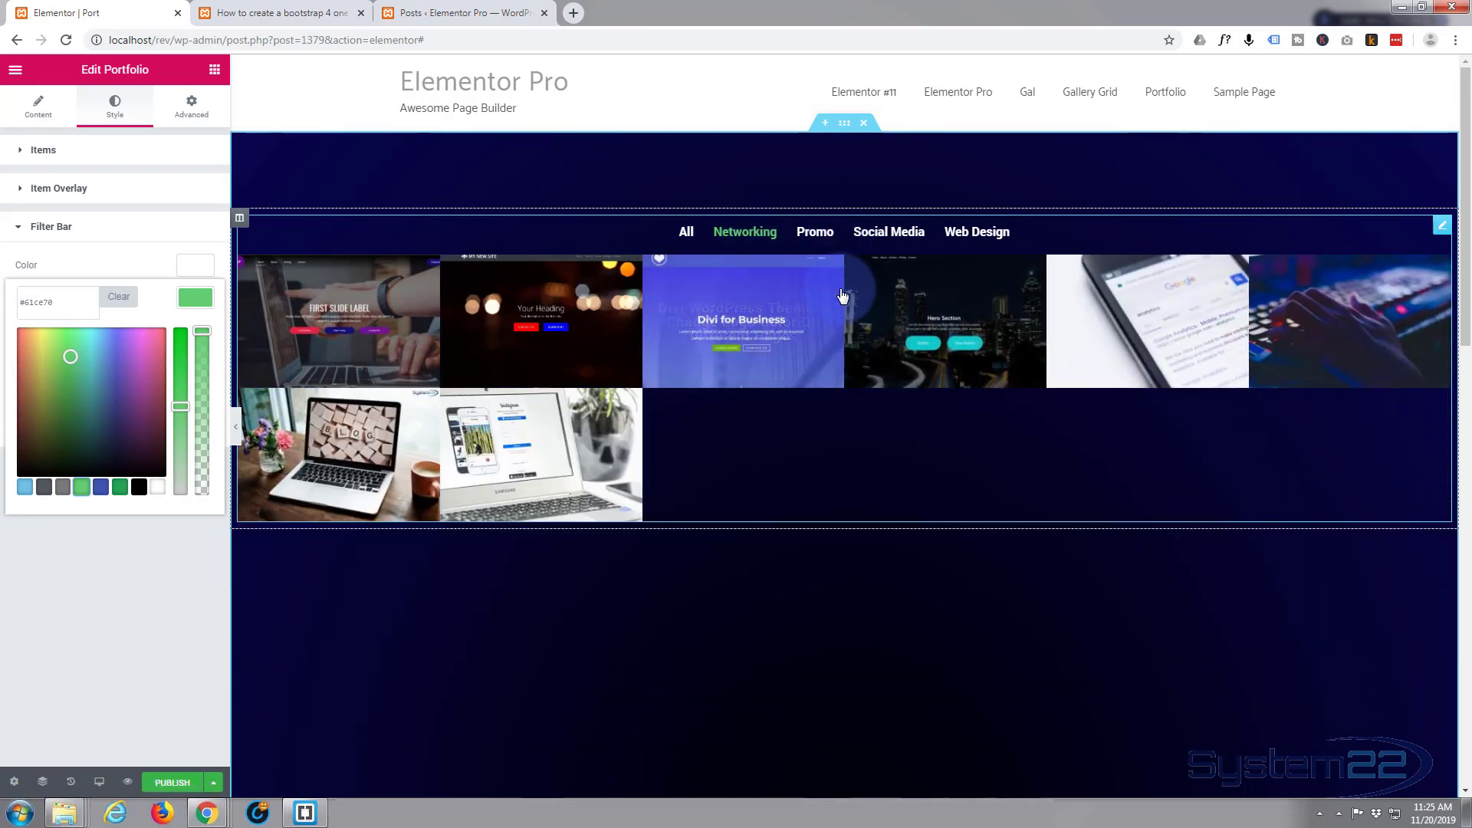
pyautogui.moveTo(883, 234); pyautogui.dragTo(893, 235)
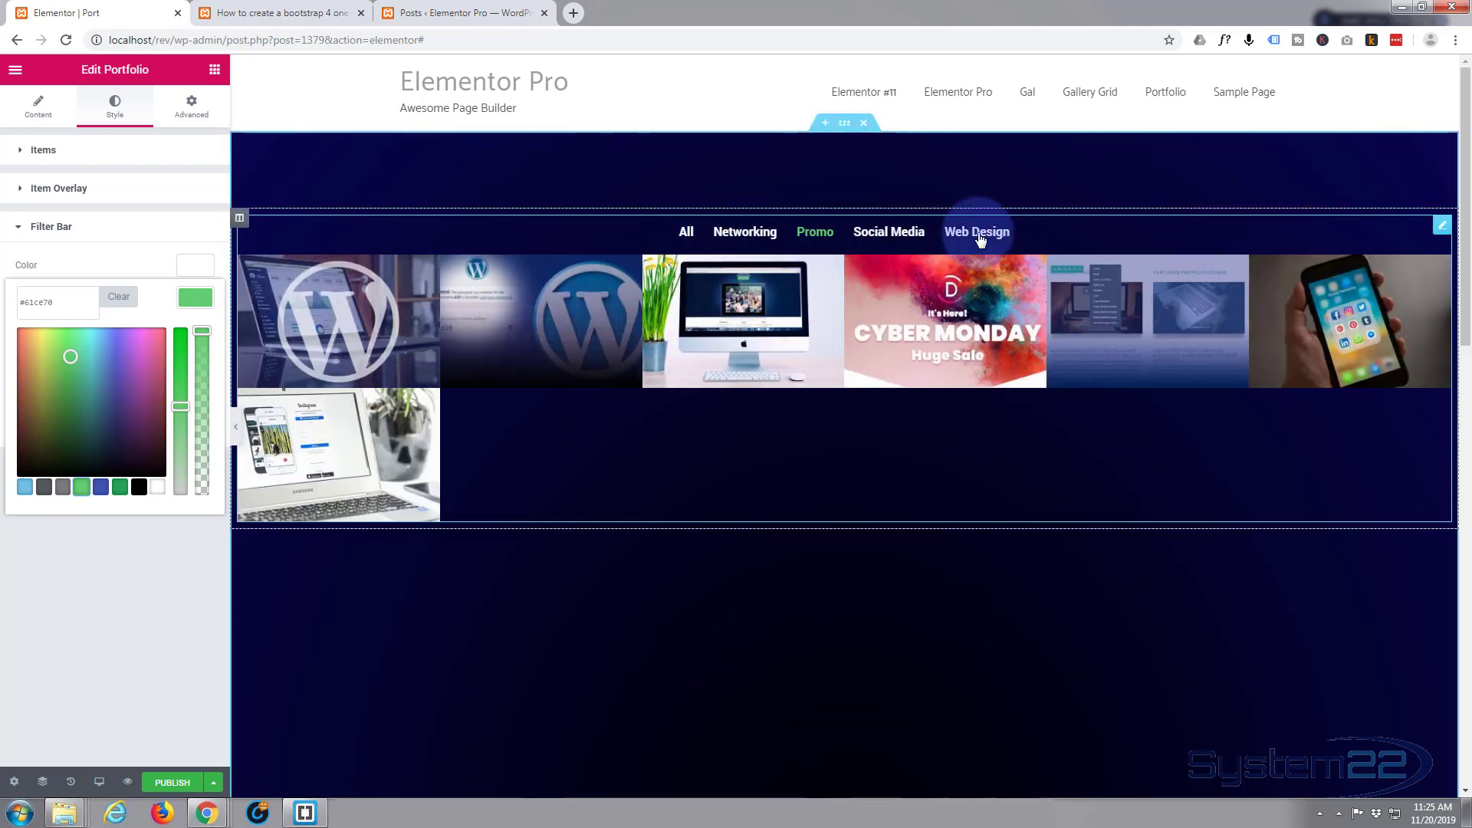
pyautogui.click(978, 234)
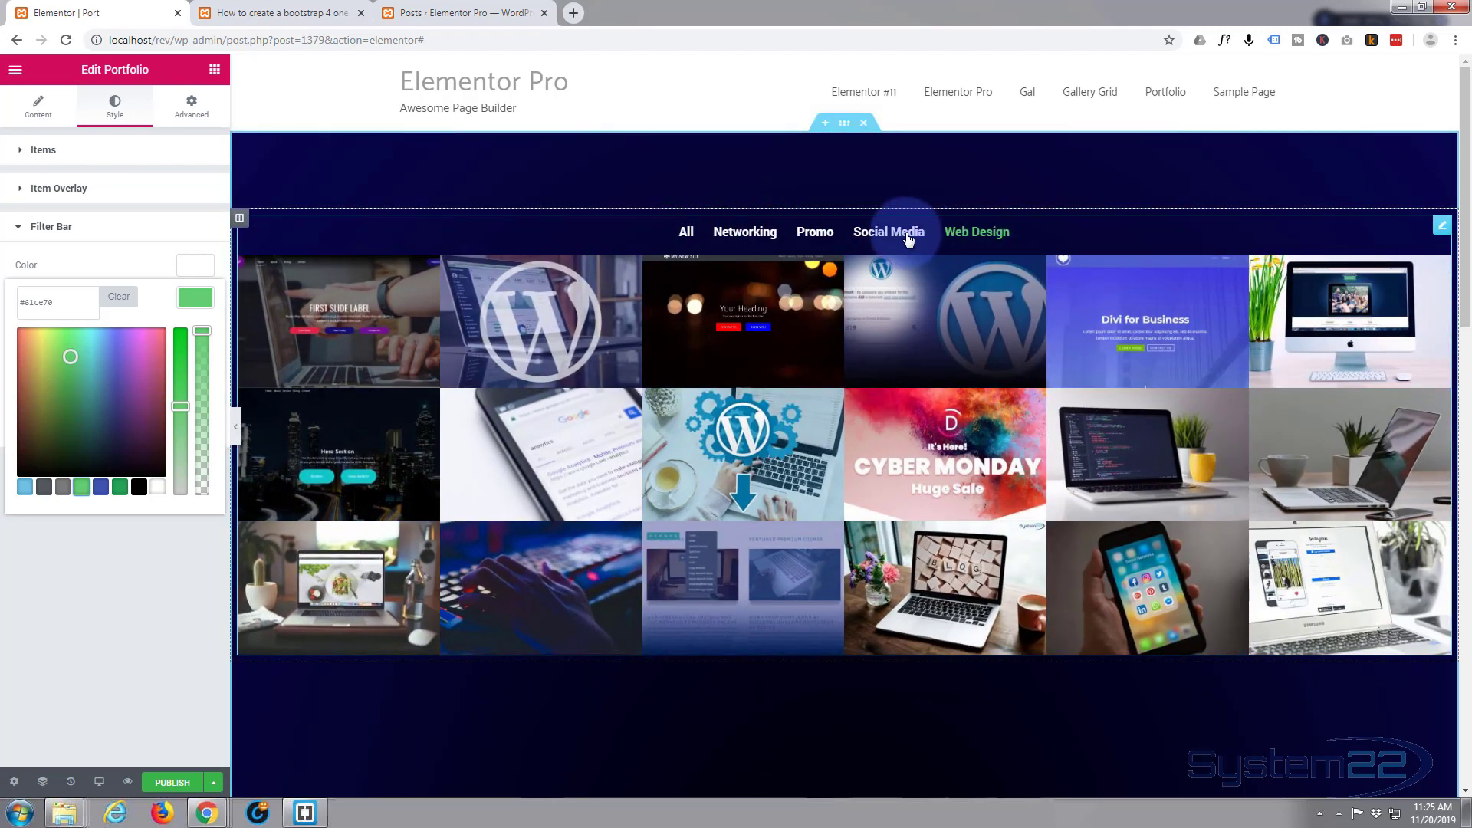
pyautogui.click(684, 232)
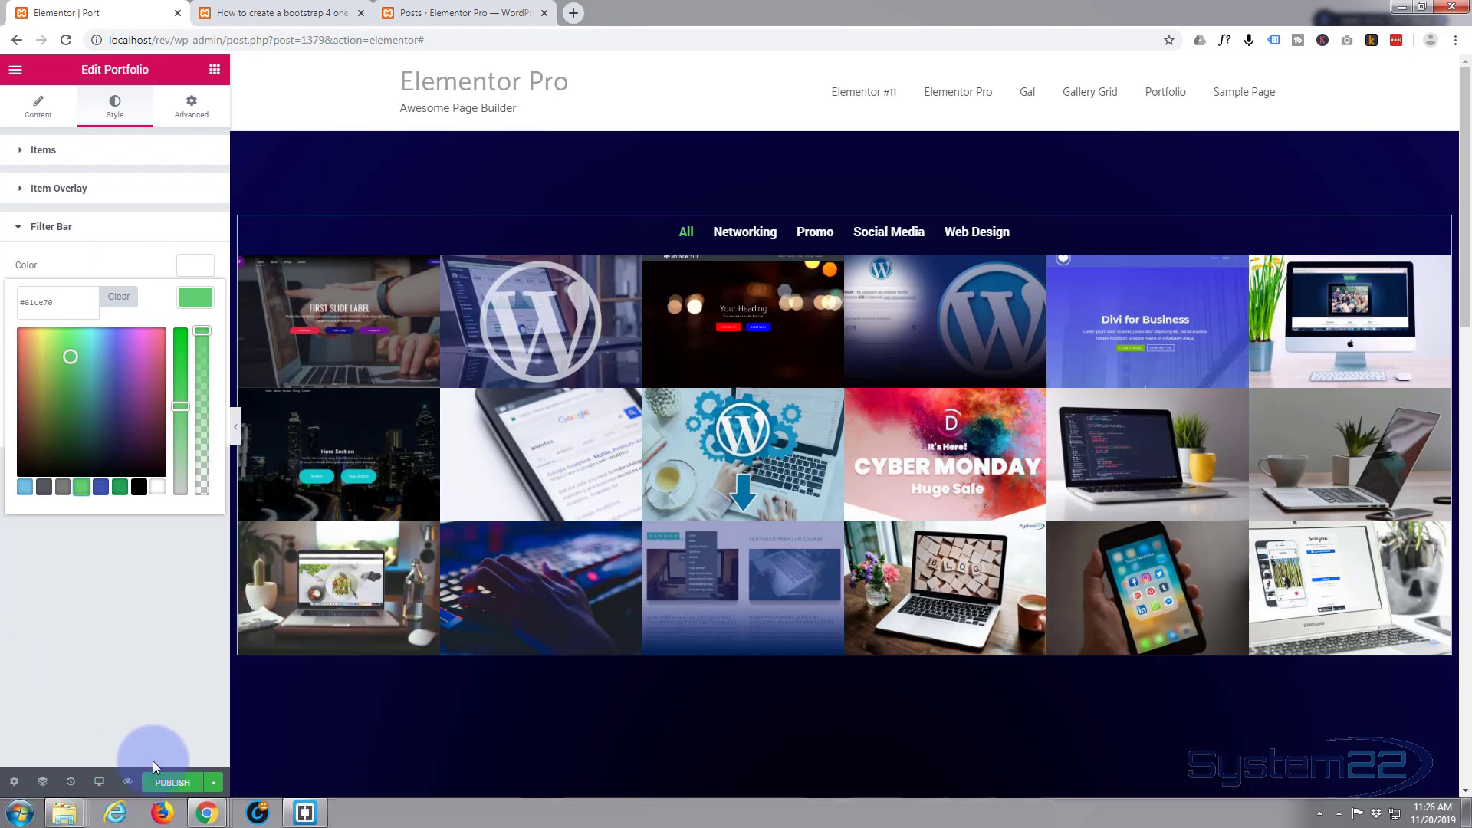
# Step: Publish the Port portfolio page
pyautogui.click(171, 784)
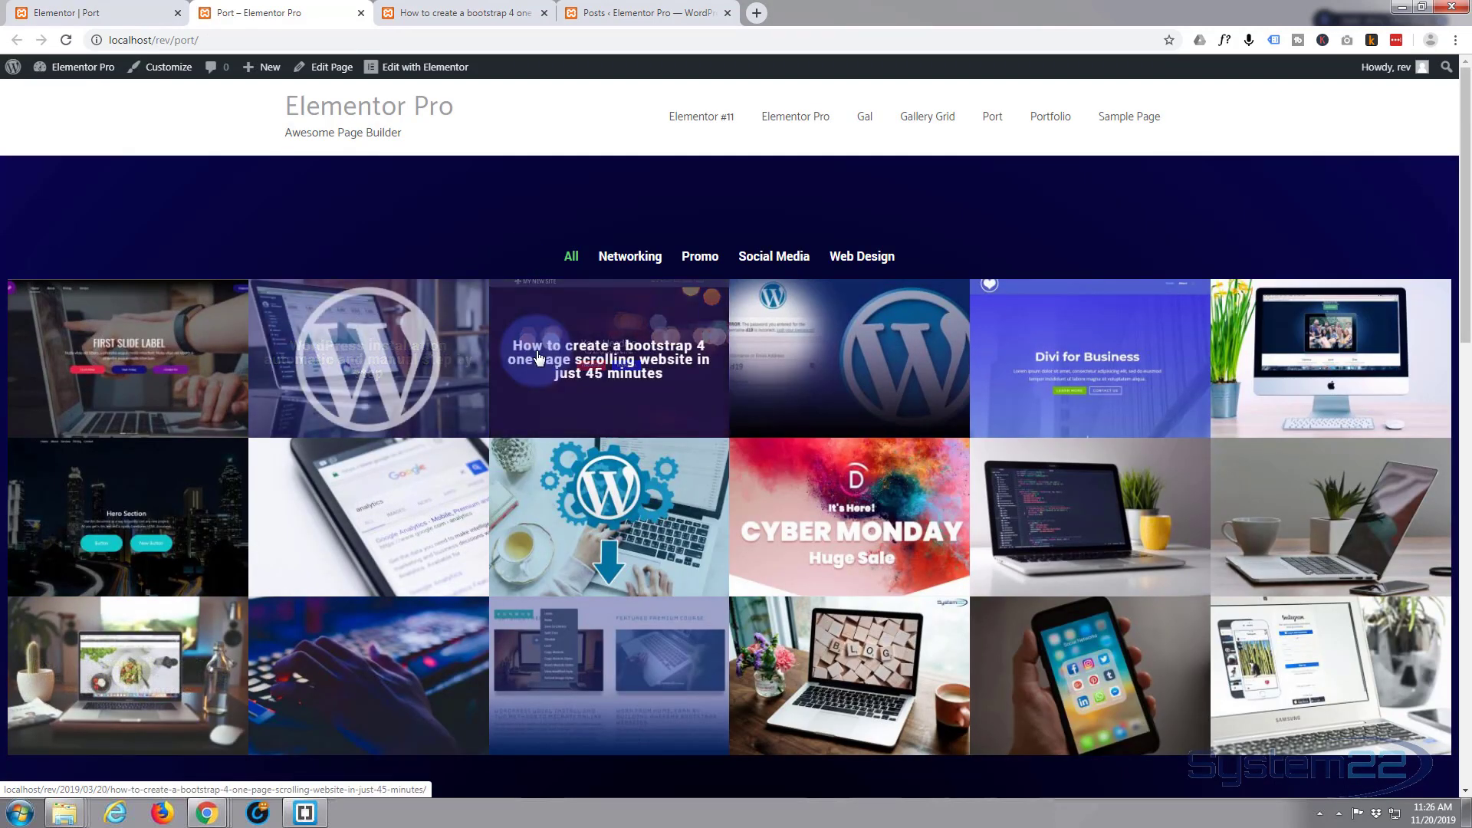
# Step: Test the Networking, Promo, Social Media and Web Design filters on the live page
pyautogui.scroll(-2, 529, 352)
pyautogui.scroll(1, 529, 351)
pyautogui.scroll(1, 529, 352)
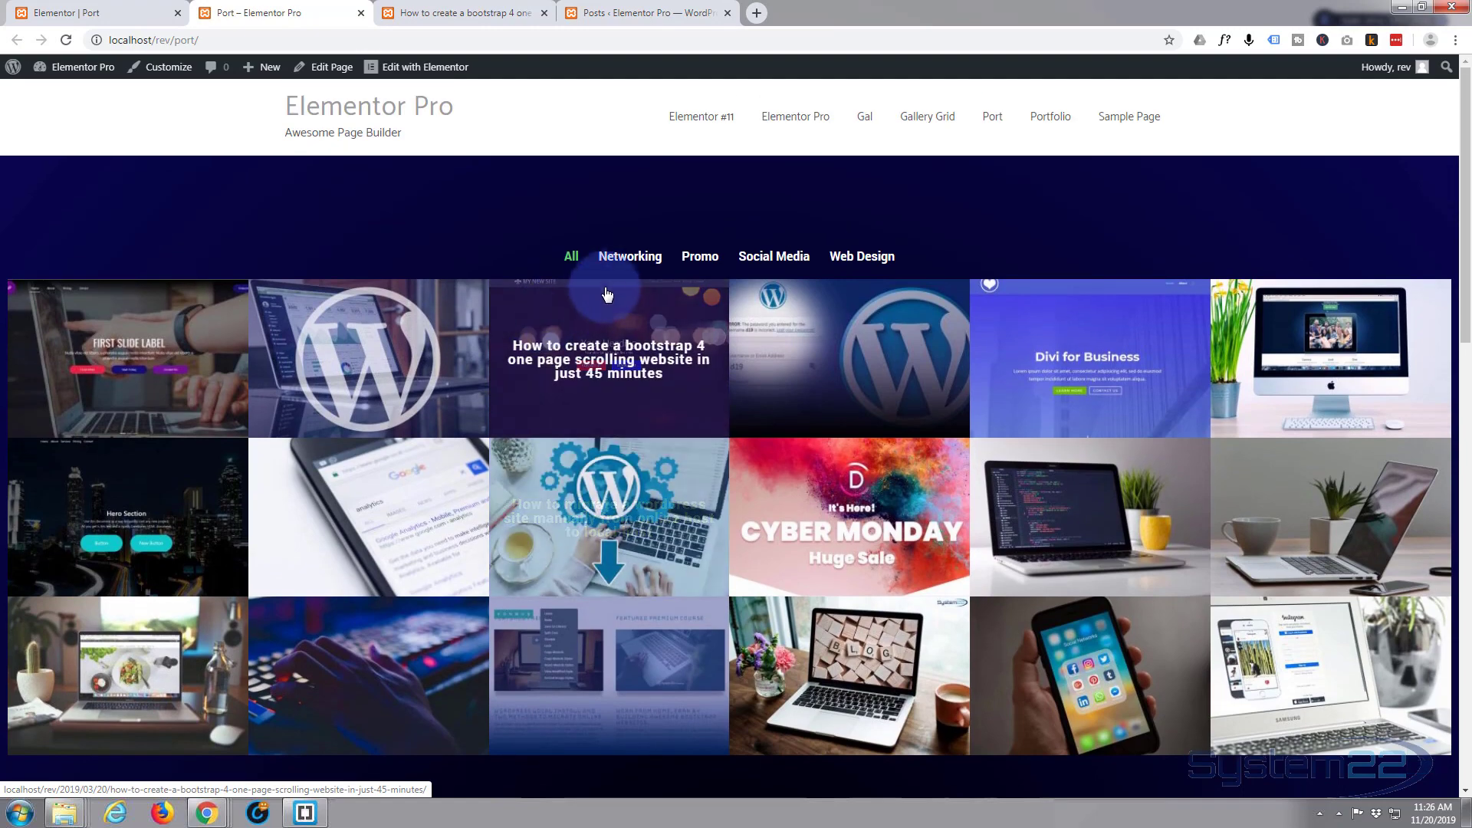
pyautogui.click(641, 256)
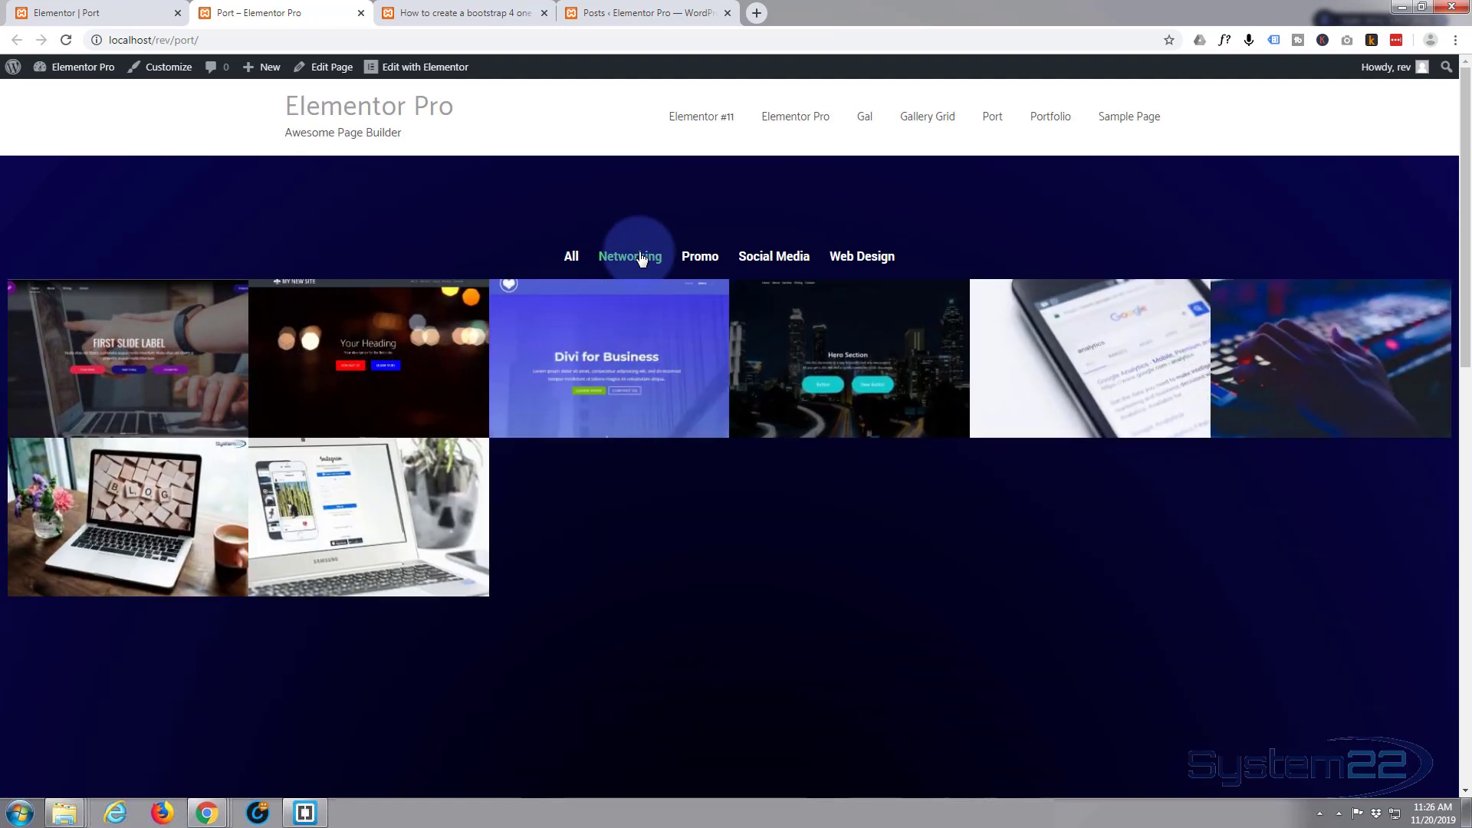
pyautogui.click(701, 259)
pyautogui.click(779, 258)
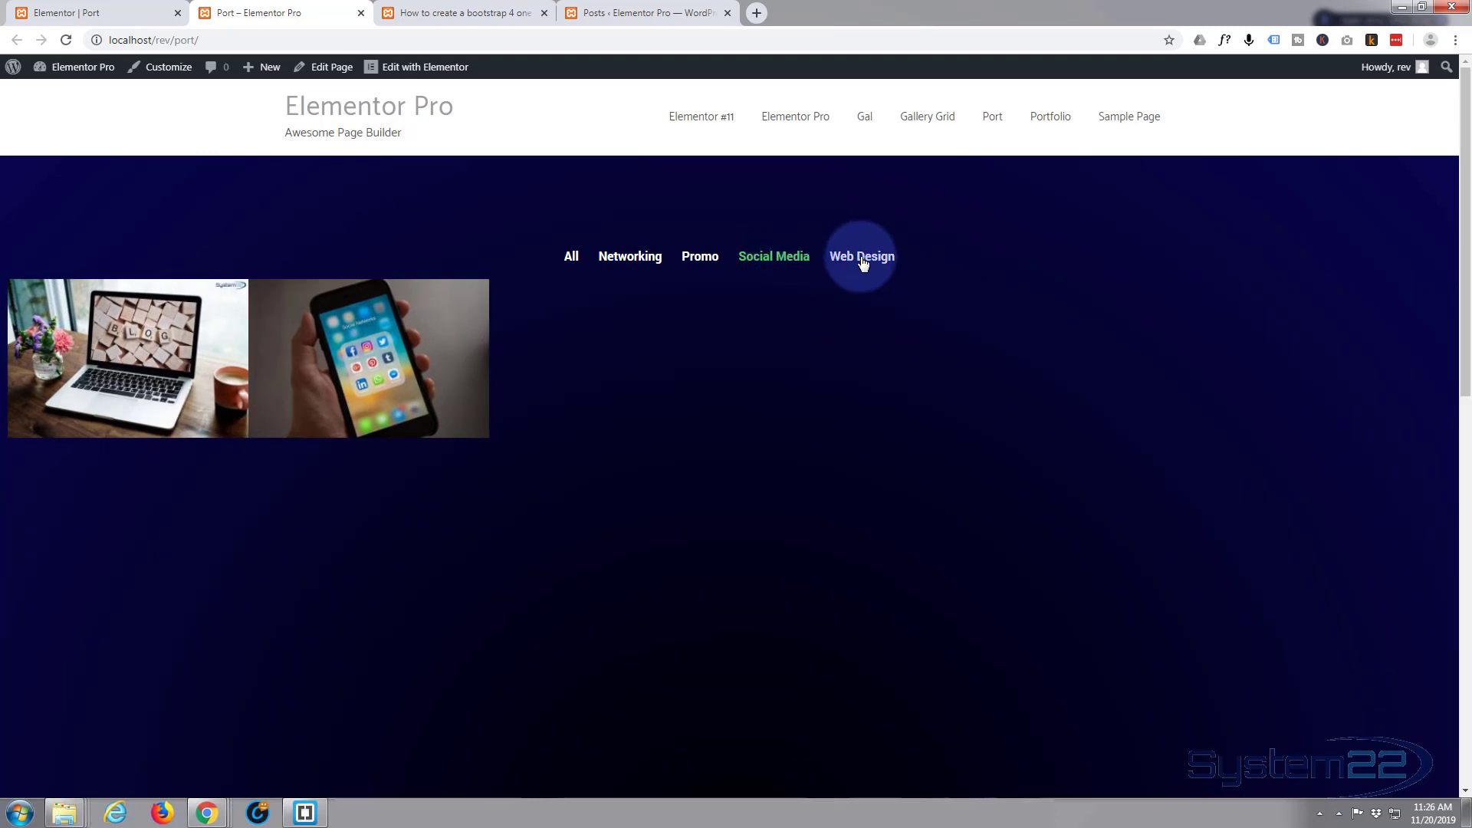
pyautogui.click(862, 261)
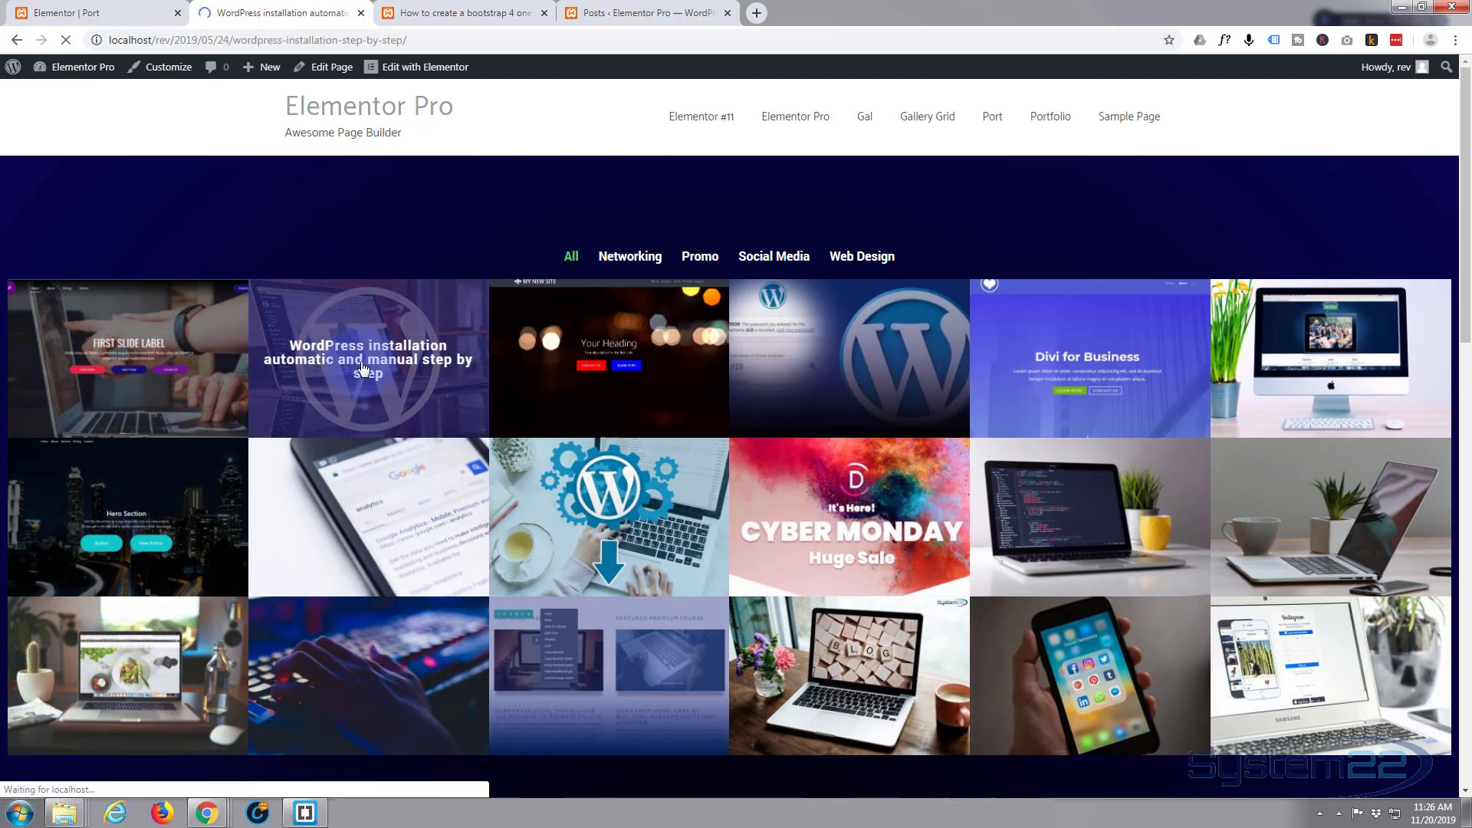
# Step: Scroll through the opened WordPress installation post
pyautogui.scroll(-13, 467, 400)
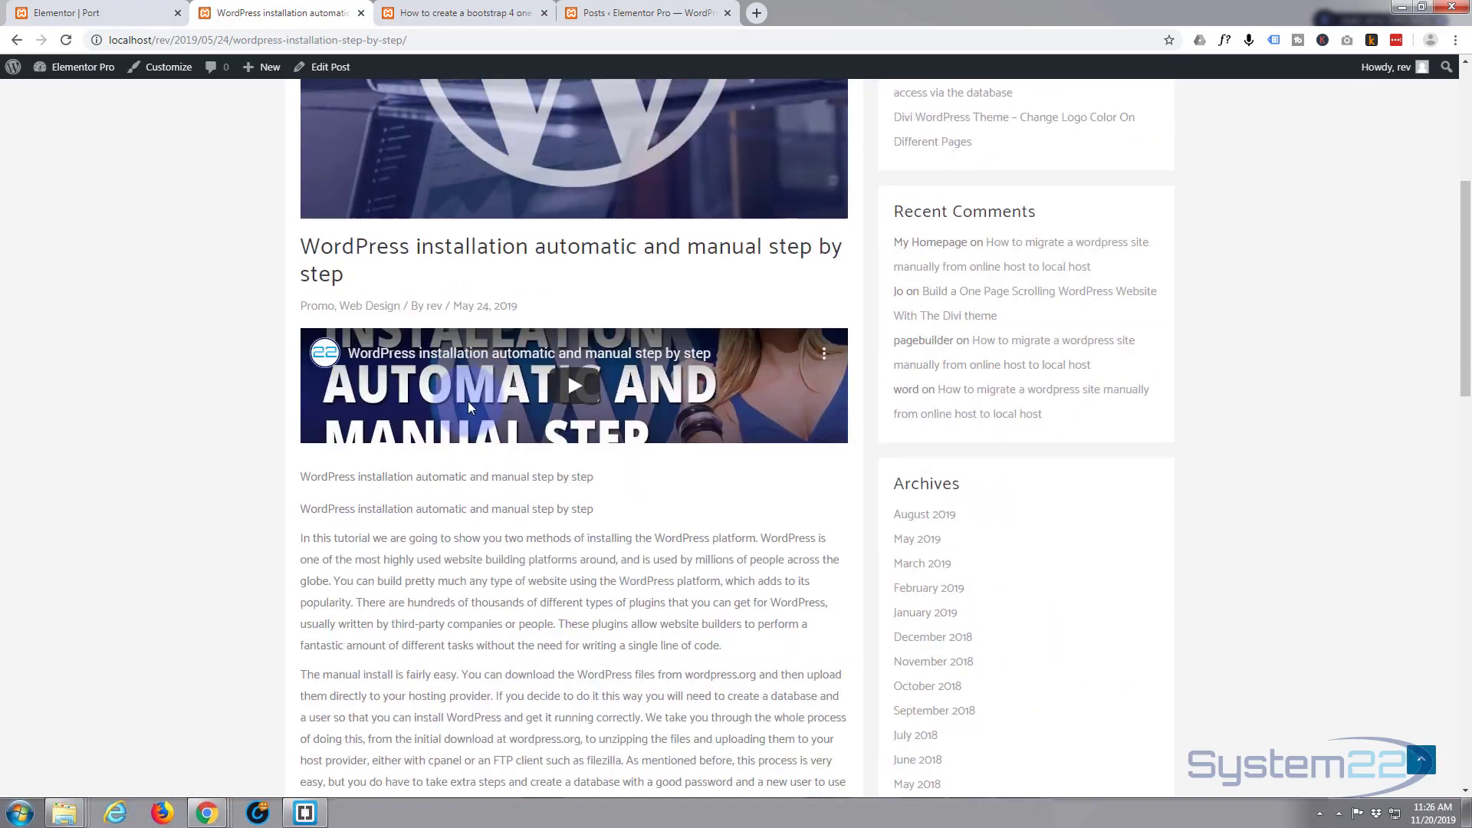
pyautogui.scroll(7, 476, 399)
pyautogui.scroll(2, 476, 399)
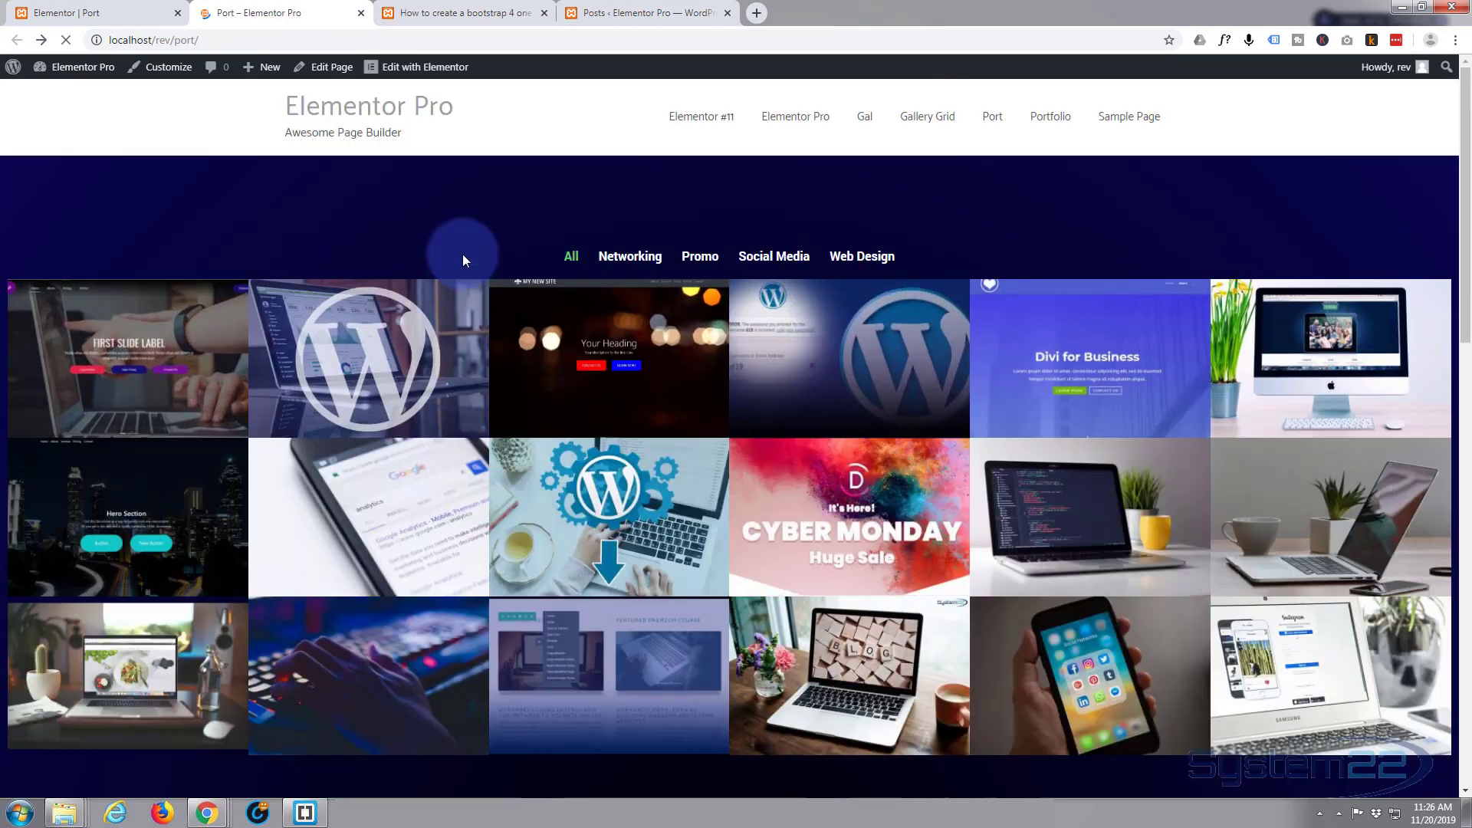
# Step: Open the WordPress migration post from its tile, read it, and return to the portfolio page
pyautogui.click(646, 491)
pyautogui.scroll(-5, 636, 453)
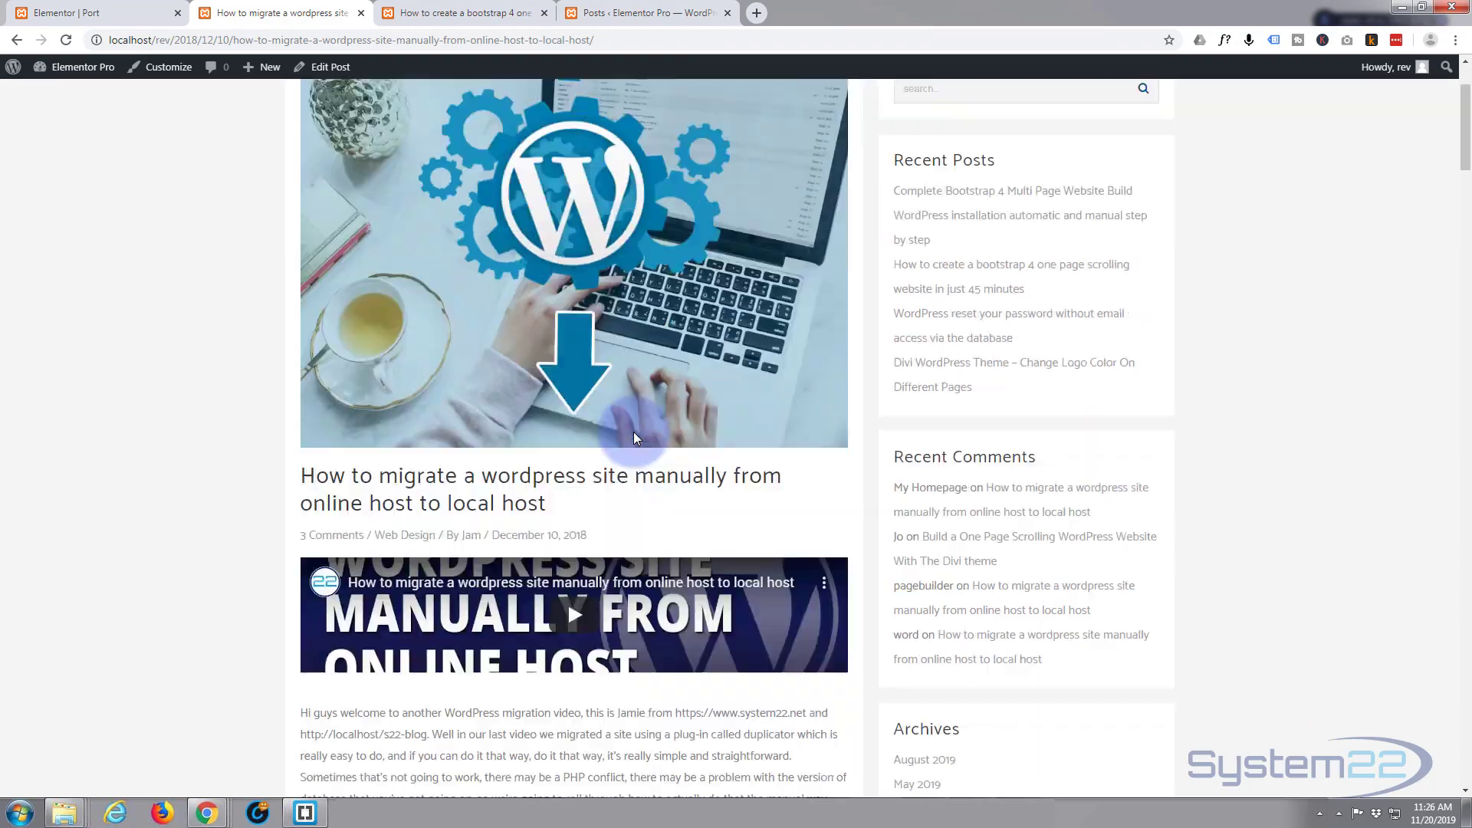
pyautogui.scroll(-3, 635, 435)
pyautogui.scroll(9, 635, 429)
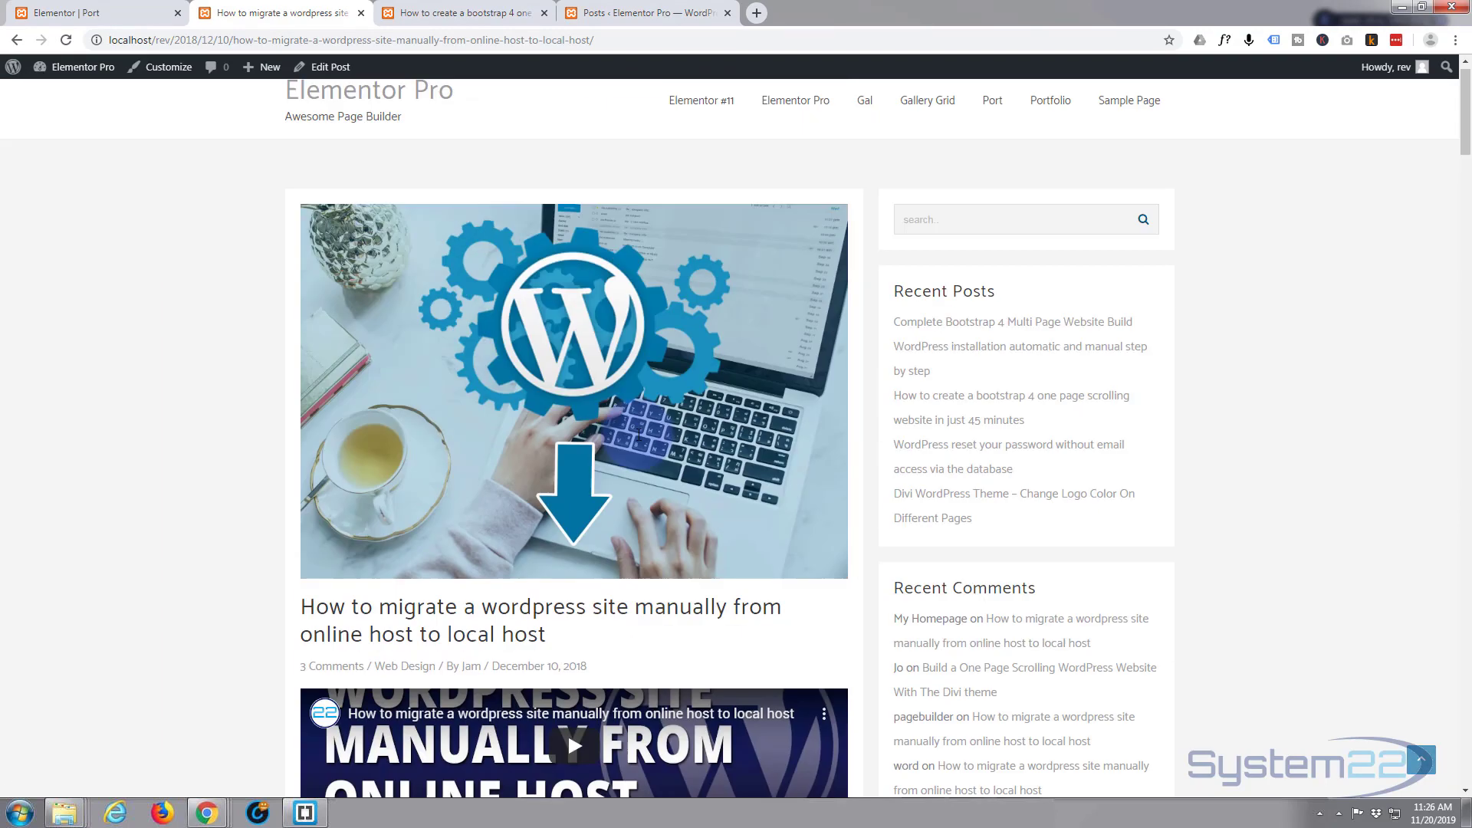
pyautogui.click(17, 40)
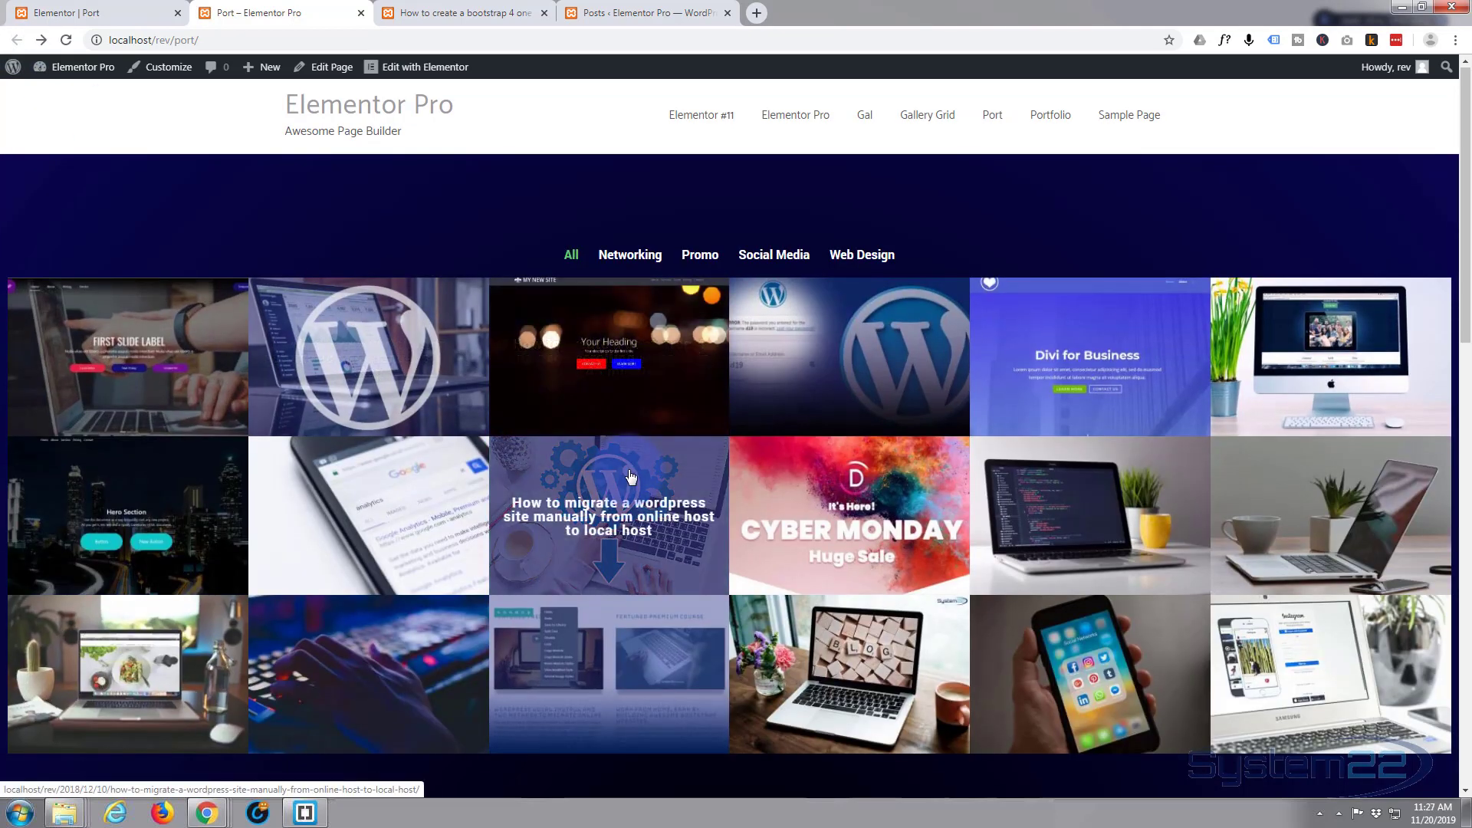
pyautogui.scroll(-1, 598, 426)
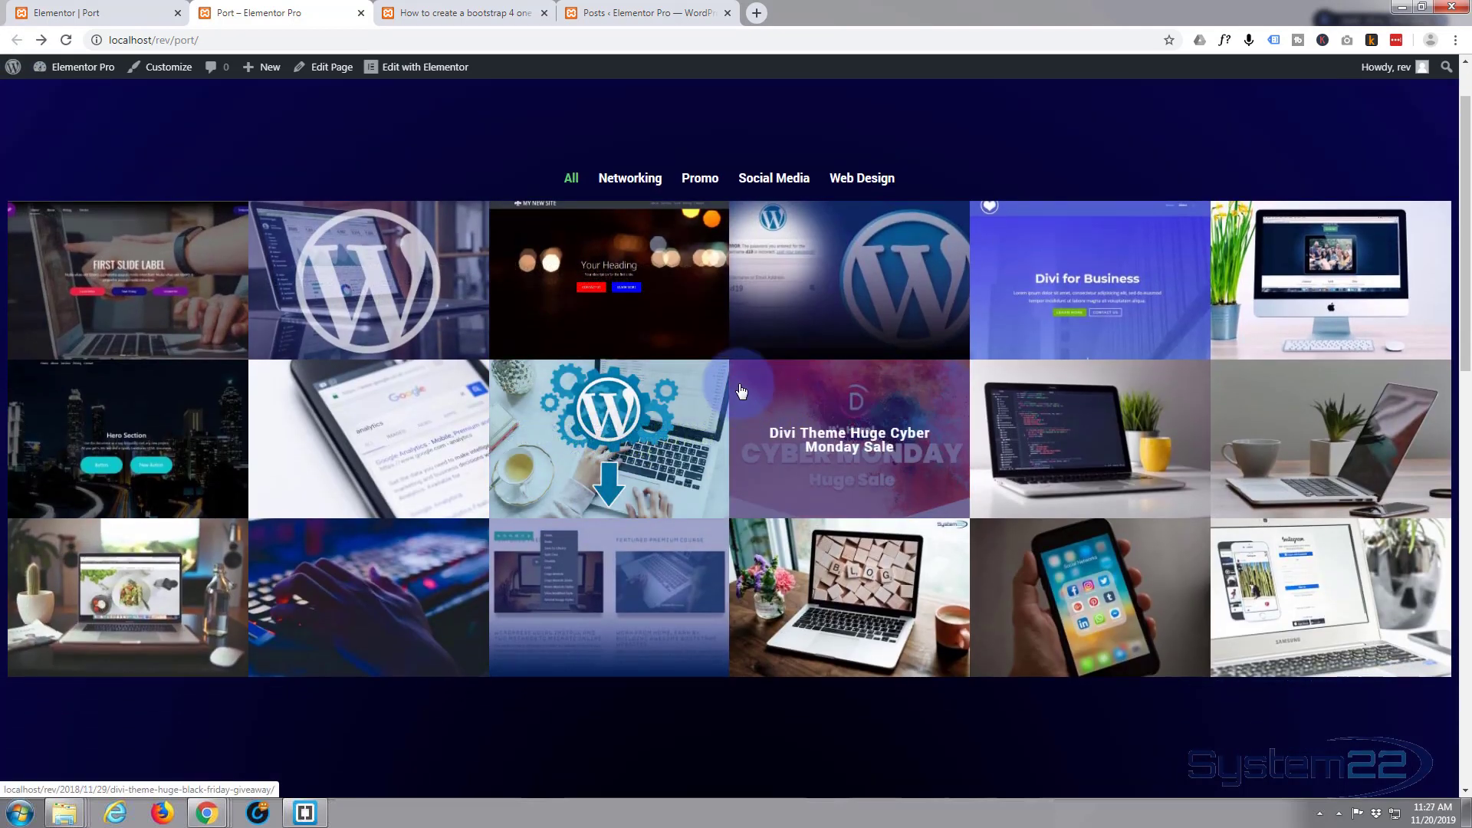